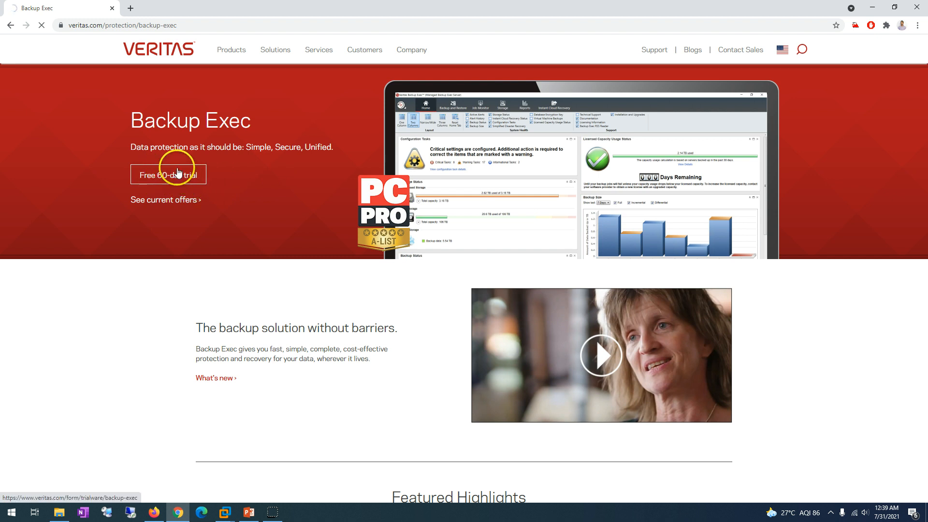
Open the free 60-day trial download form for Backup Exec on the Veritas website.
{"action": "left_click", "coordinate": [178, 173]}
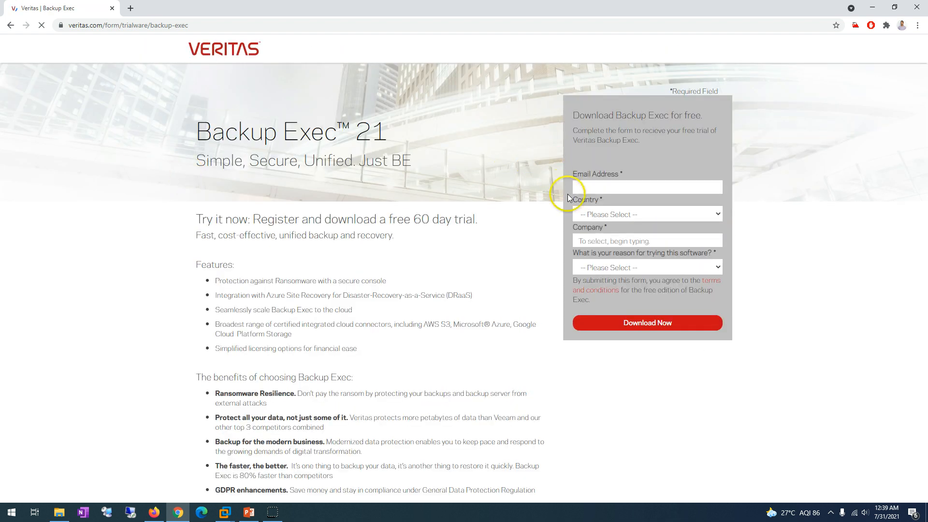
{"action": "left_click", "coordinate": [605, 187]}
{"action": "left_click", "coordinate": [399, 275]}
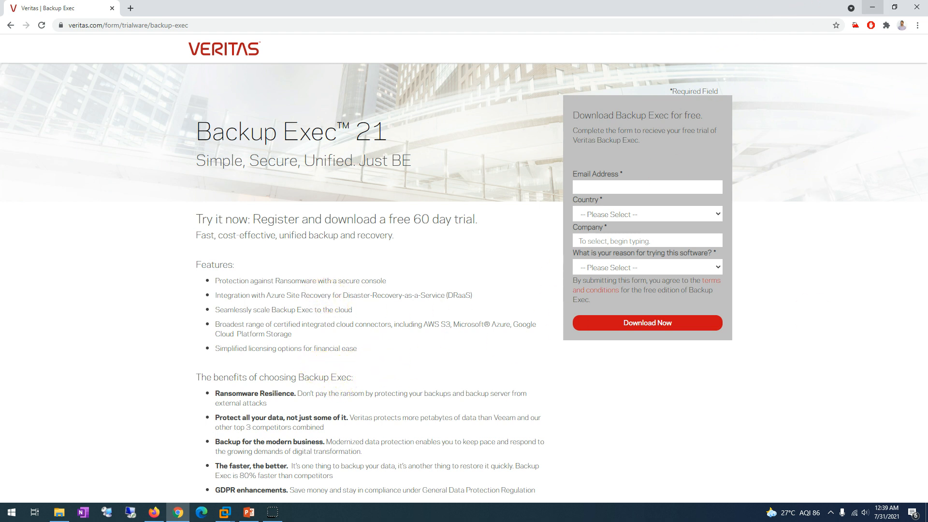
Switch to the VeritasServer virtual machine in VMware Workstation and bring its File Explorer window to the front.
{"action": "left_click", "coordinate": [872, 7]}
{"action": "left_click", "coordinate": [228, 513]}
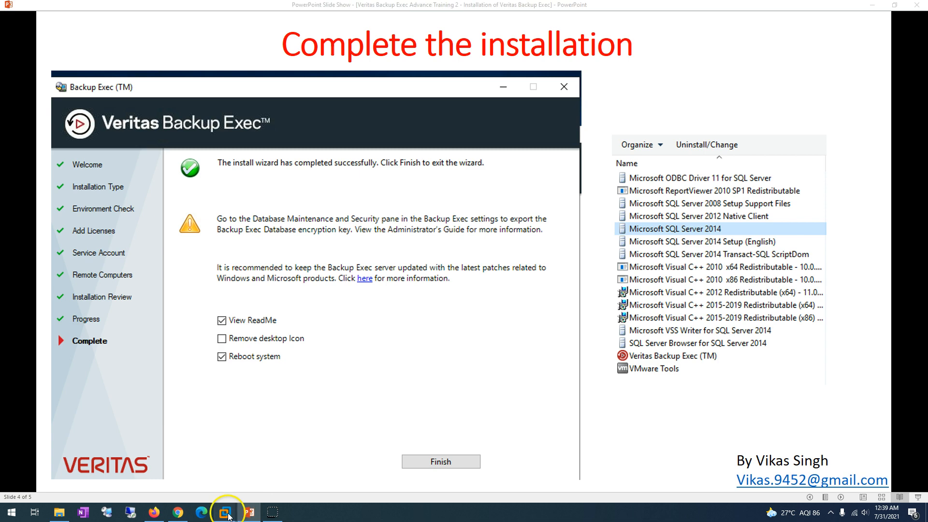
{"action": "left_click", "coordinate": [342, 443]}
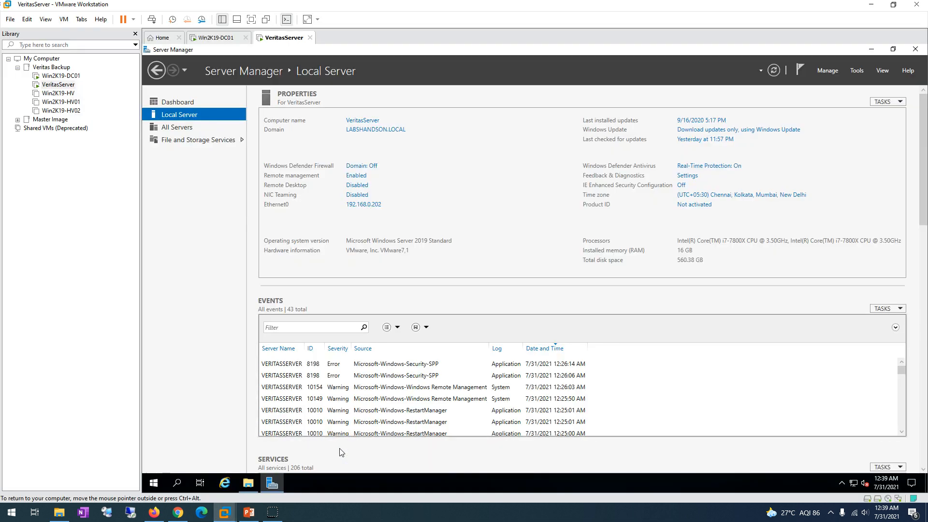
{"action": "key", "text": "alt+Tab"}
{"action": "key", "text": "Right"}
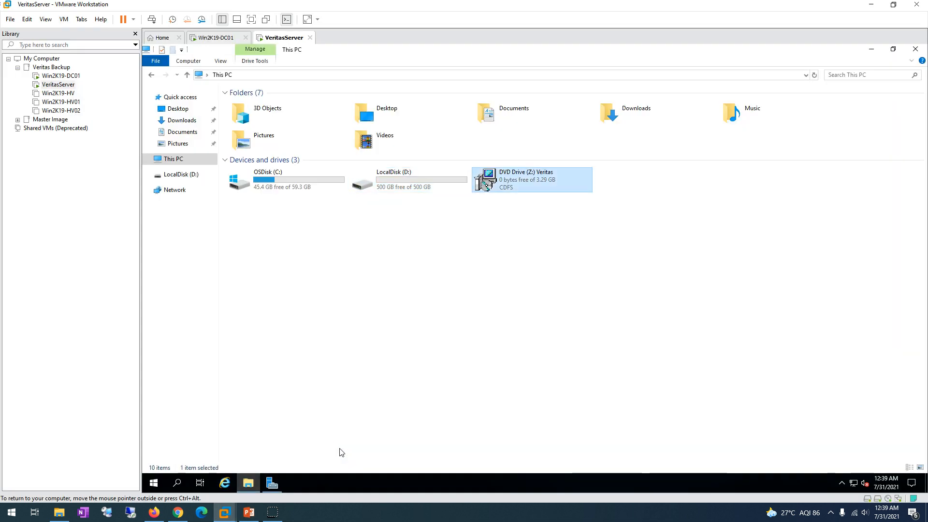
Open the Veritas DVD drive (Z:) and launch the Browser application with English as its language.
{"action": "right_click", "coordinate": [541, 182]}
{"action": "left_click", "coordinate": [506, 221]}
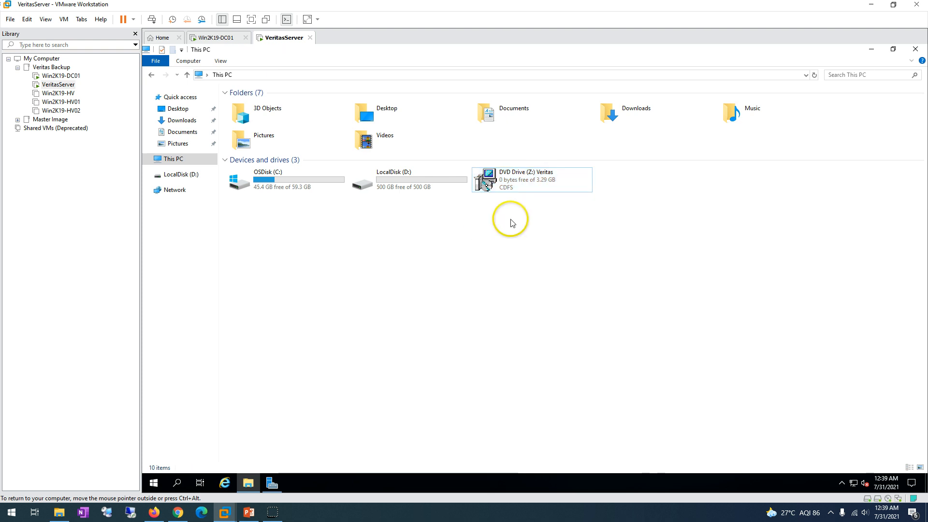
{"action": "right_click", "coordinate": [562, 182]}
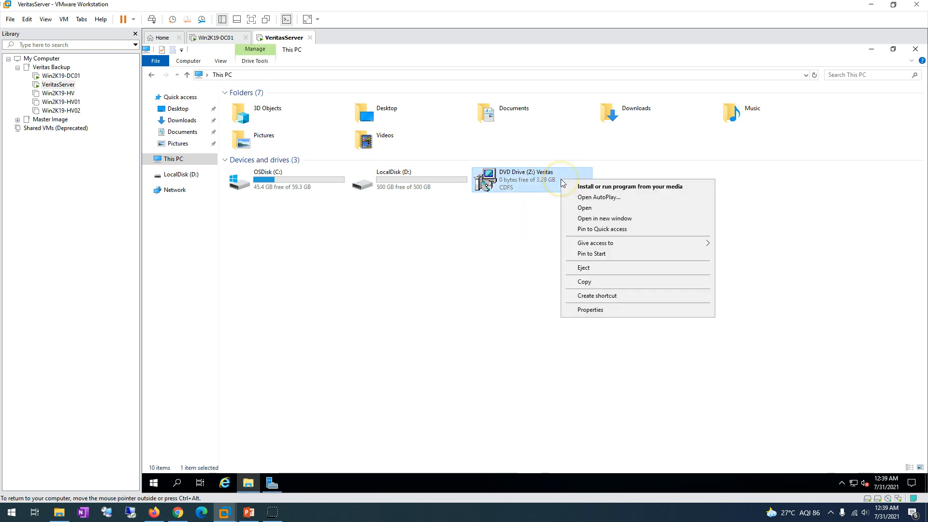
{"action": "left_click", "coordinate": [582, 208]}
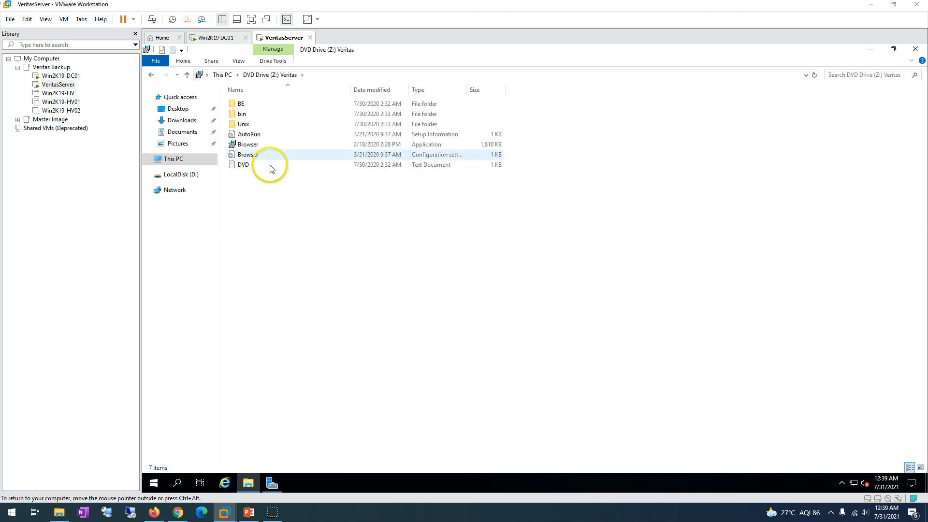
{"action": "double_click", "coordinate": [252, 145]}
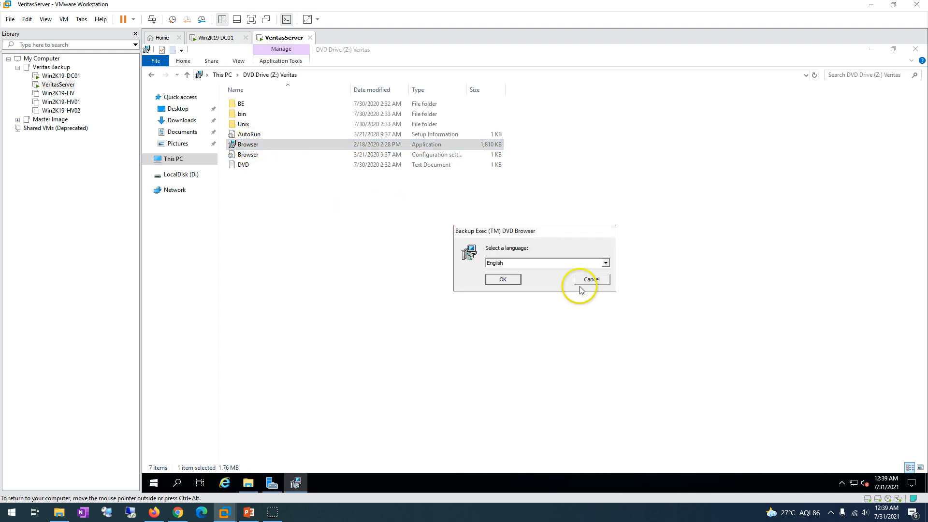
{"action": "left_click", "coordinate": [503, 279]}
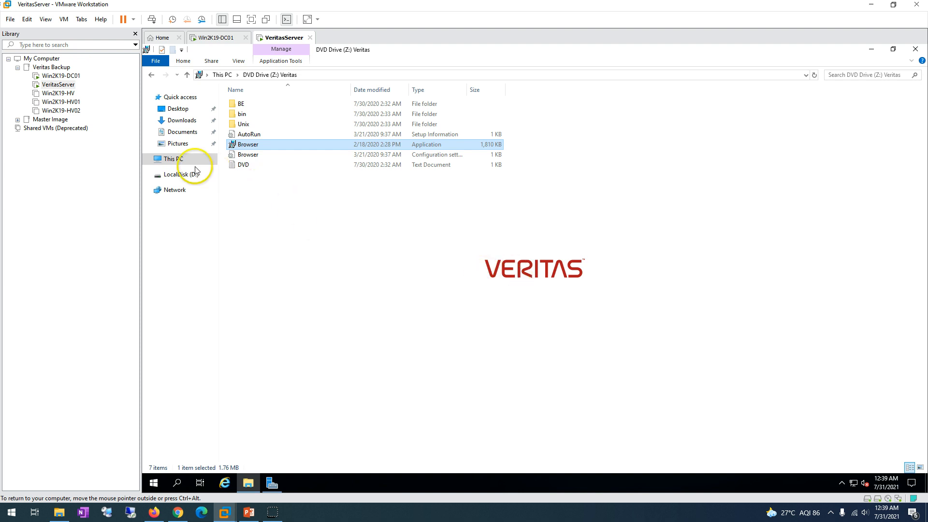
Minimize File Explorer and Server Manager so that only the Backup Exec DVD Browser remains on the desktop.
{"action": "left_click", "coordinate": [175, 160]}
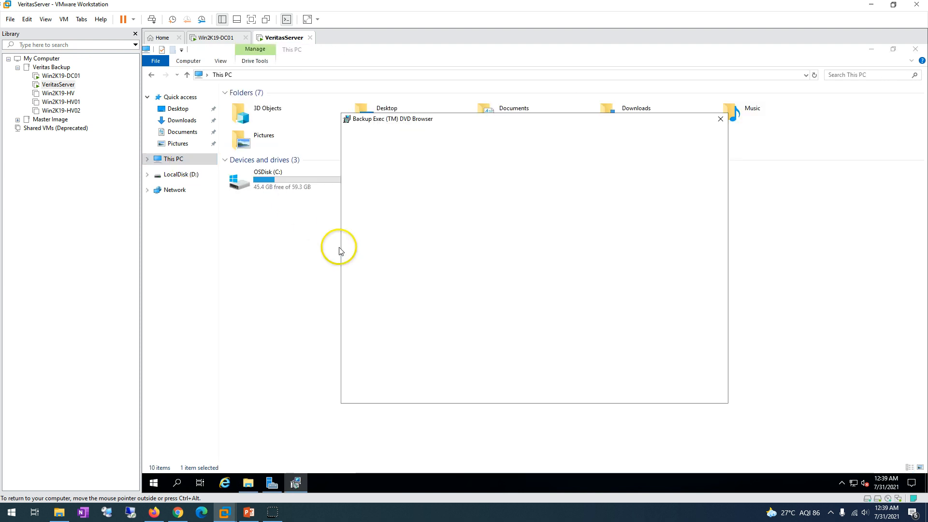
{"action": "left_click", "coordinate": [882, 48]}
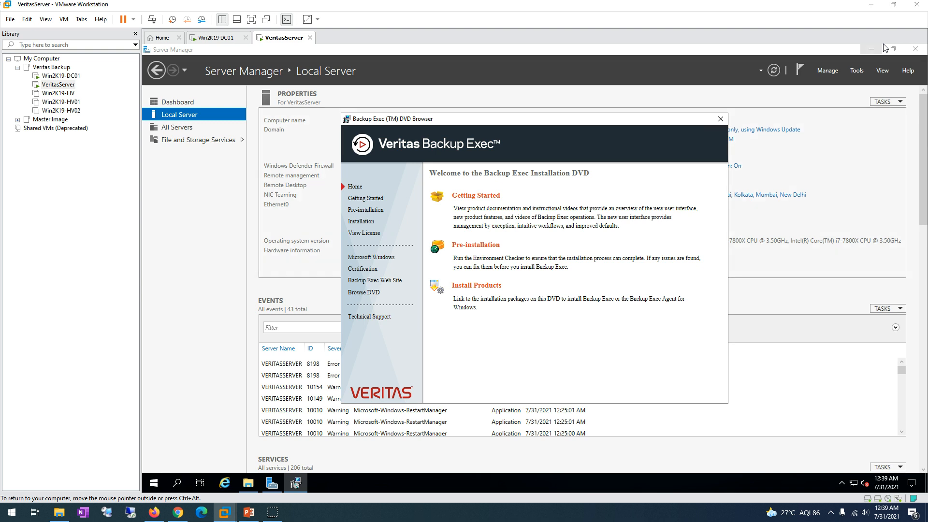
{"action": "left_click", "coordinate": [882, 48]}
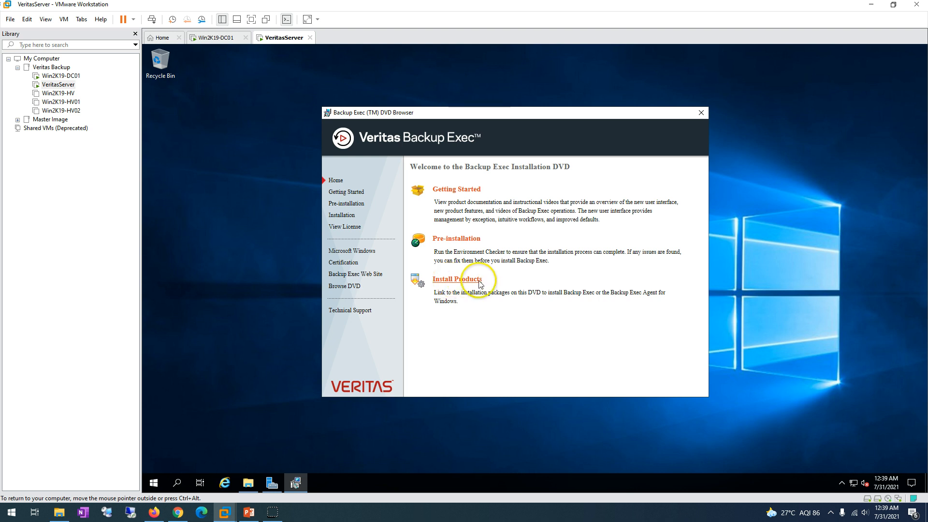
Run the pre-installation environment check for Backup Exec with only Local Environment Check enabled.
{"action": "left_click", "coordinate": [461, 241]}
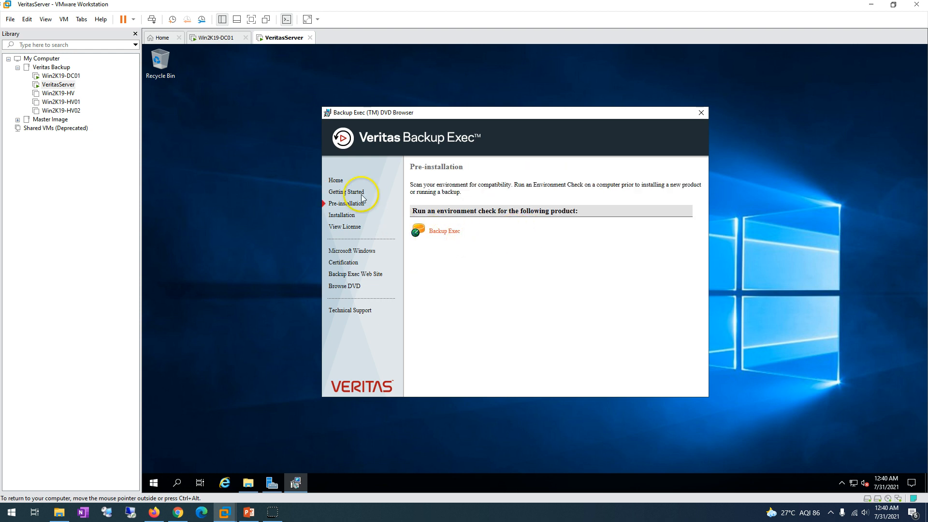
{"action": "left_click", "coordinate": [449, 234]}
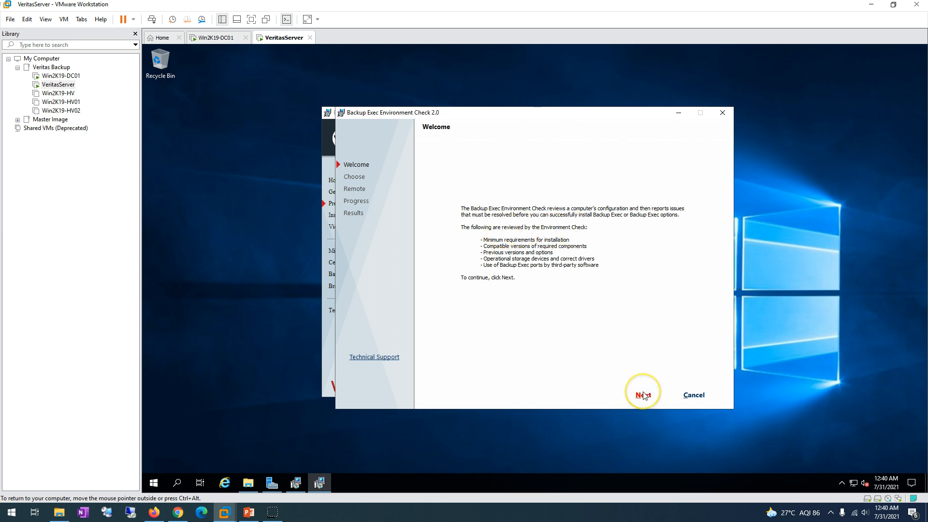
{"action": "left_click", "coordinate": [644, 395]}
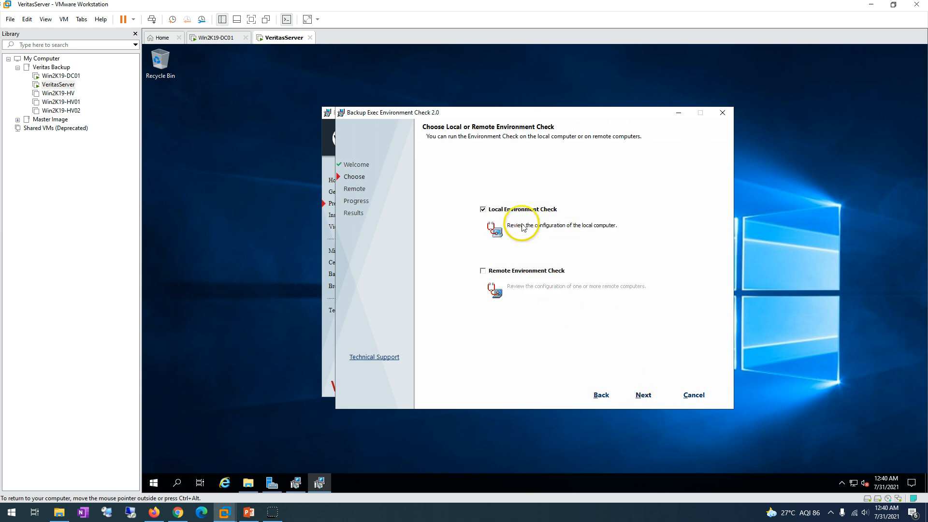
{"action": "left_click", "coordinate": [500, 211]}
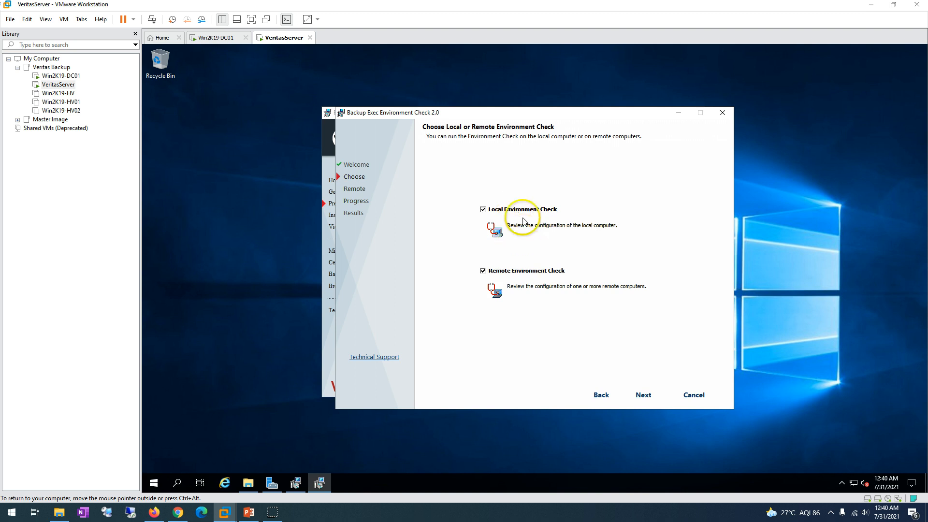
{"action": "left_click", "coordinate": [507, 271]}
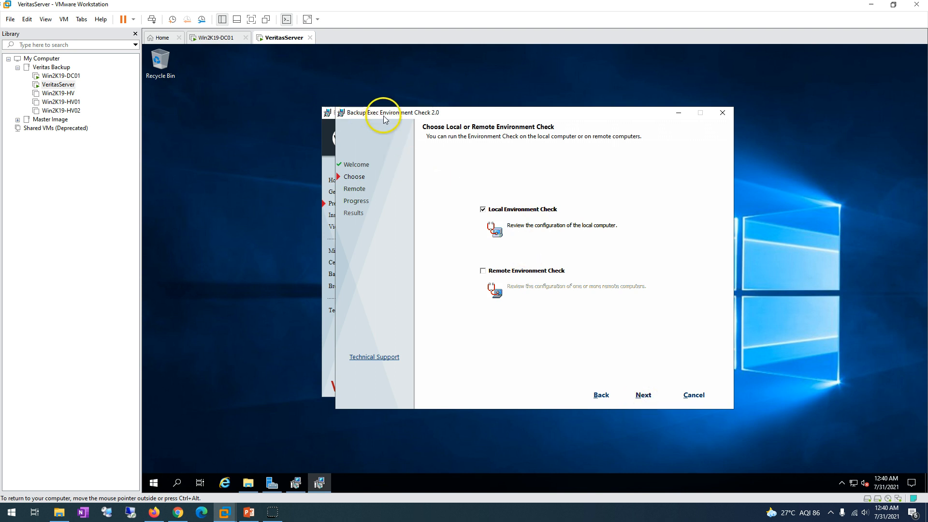
{"action": "left_click", "coordinate": [643, 396]}
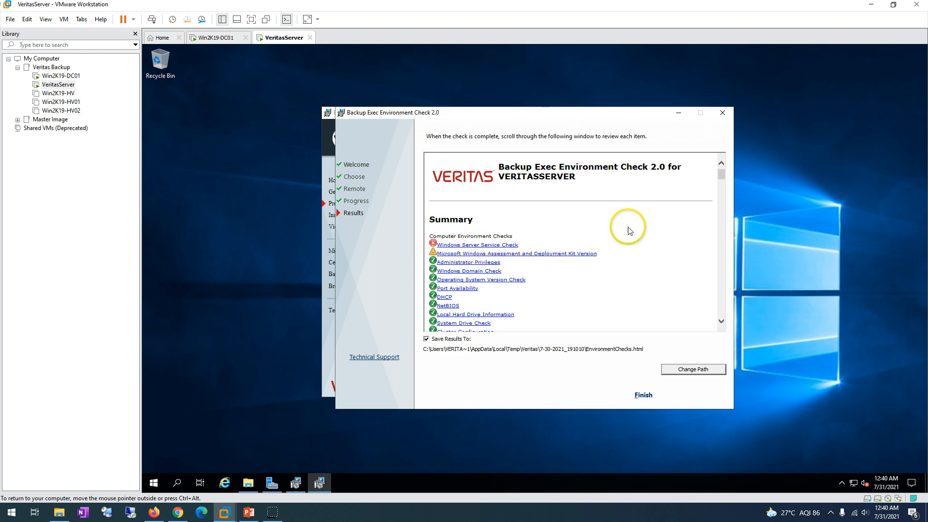
Examine the Windows Server Service Check details in the environment check results.
{"action": "mouse_move", "coordinate": [721, 179]}
{"action": "left_mouse_down"}
{"action": "mouse_move", "coordinate": [711, 325]}
{"action": "mouse_move", "coordinate": [715, 163]}
{"action": "left_mouse_up"}
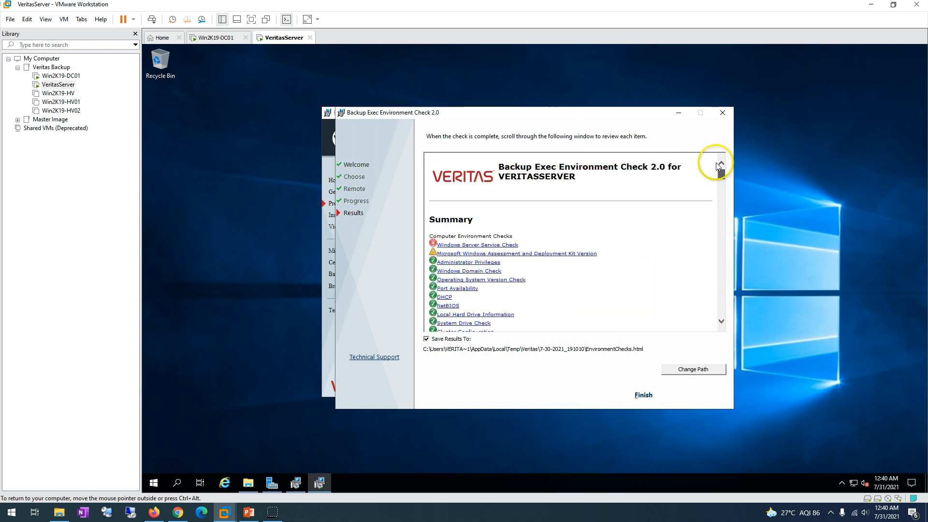
{"action": "left_click", "coordinate": [479, 245]}
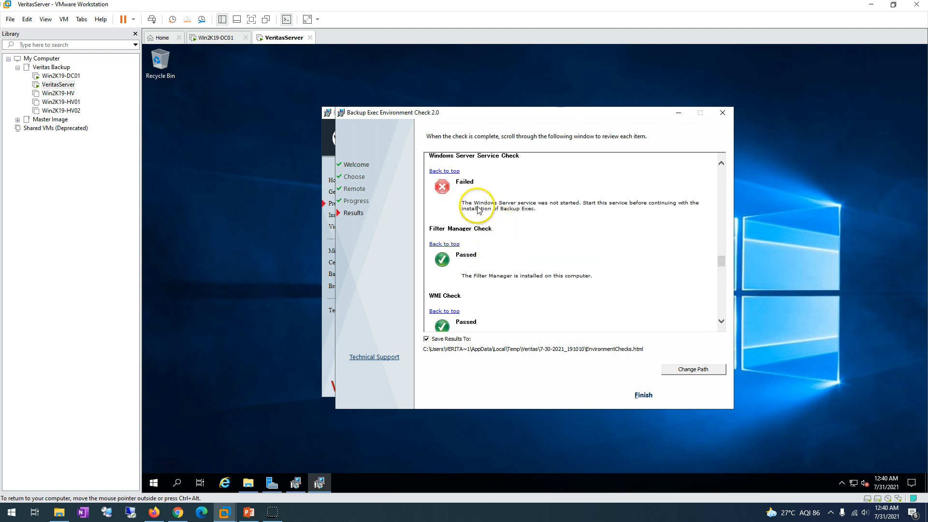
{"action": "left_click_drag", "start_coordinate": [461, 202], "coordinate": [575, 211]}
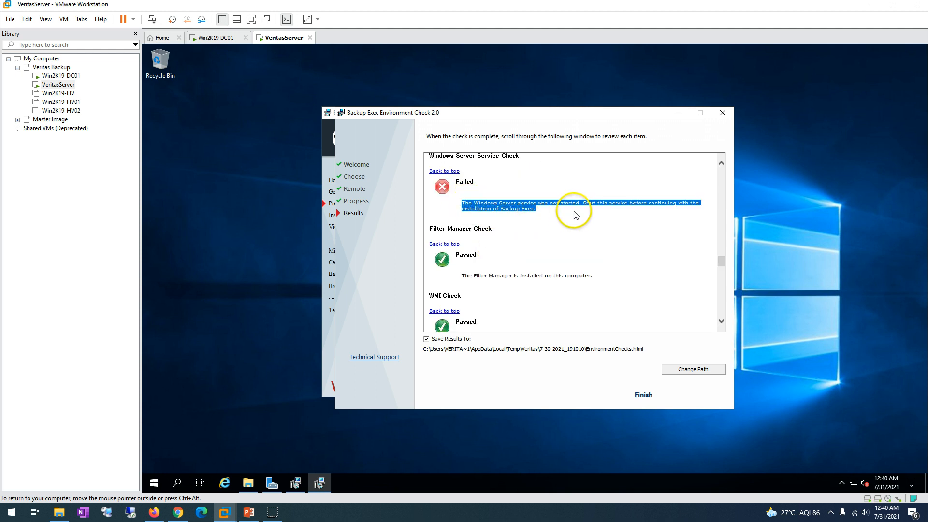
{"action": "left_click", "coordinate": [593, 228]}
{"action": "left_click_drag", "start_coordinate": [487, 203], "coordinate": [672, 207]}
{"action": "left_click", "coordinate": [611, 222]}
{"action": "left_click", "coordinate": [642, 266]}
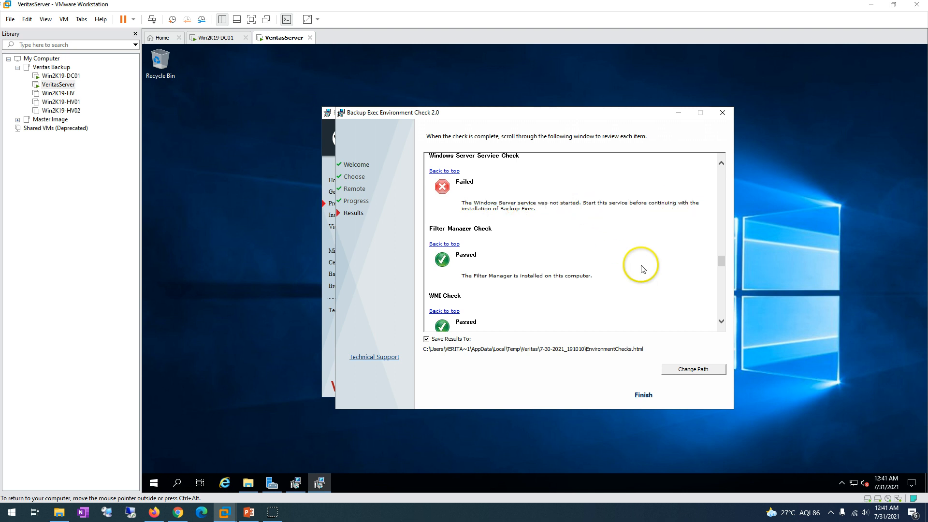
Return to the results summary and examine the Microsoft Windows Assessment and Deployment Kit Version details.
{"action": "left_click_drag", "start_coordinate": [723, 259], "coordinate": [720, 161]}
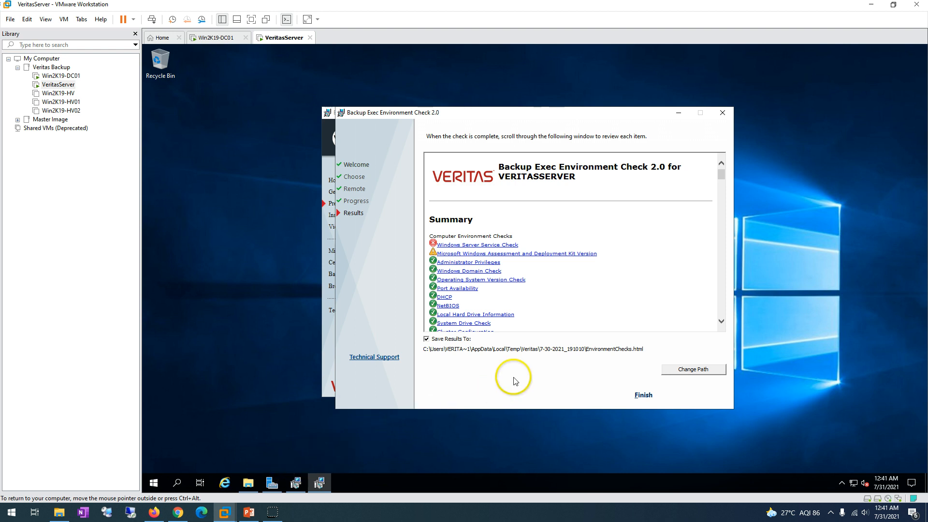
{"action": "left_click", "coordinate": [721, 321]}
{"action": "left_click", "coordinate": [721, 321]}
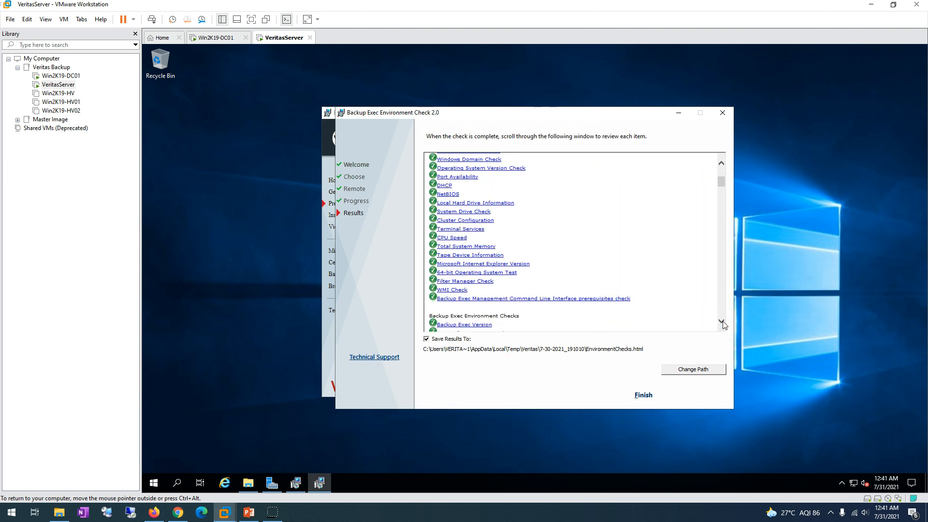
{"action": "left_click", "coordinate": [721, 162]}
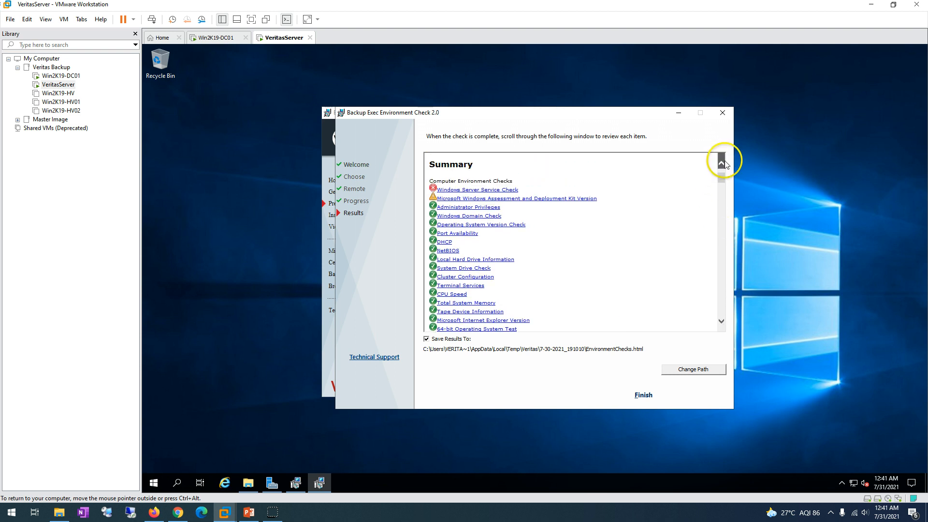
{"action": "left_click", "coordinate": [508, 209]}
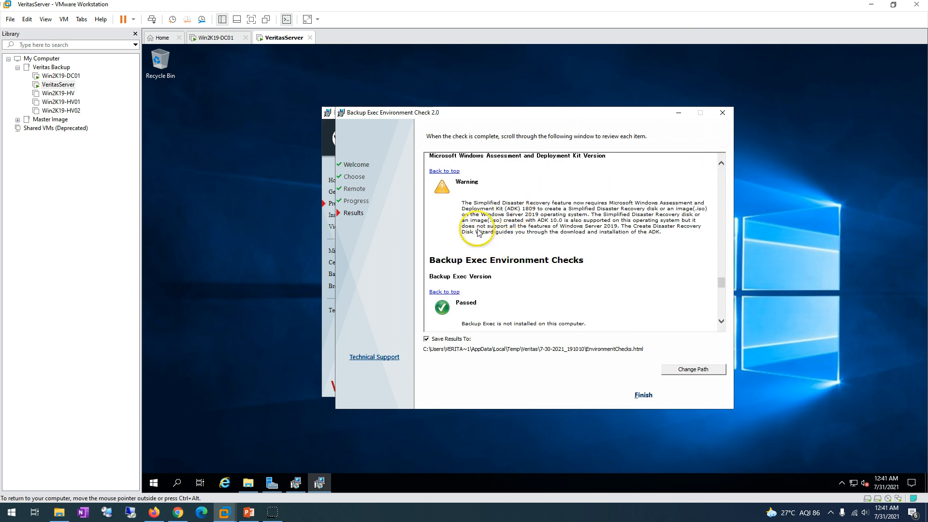
{"action": "left_click_drag", "start_coordinate": [461, 202], "coordinate": [665, 238]}
{"action": "left_click", "coordinate": [699, 242]}
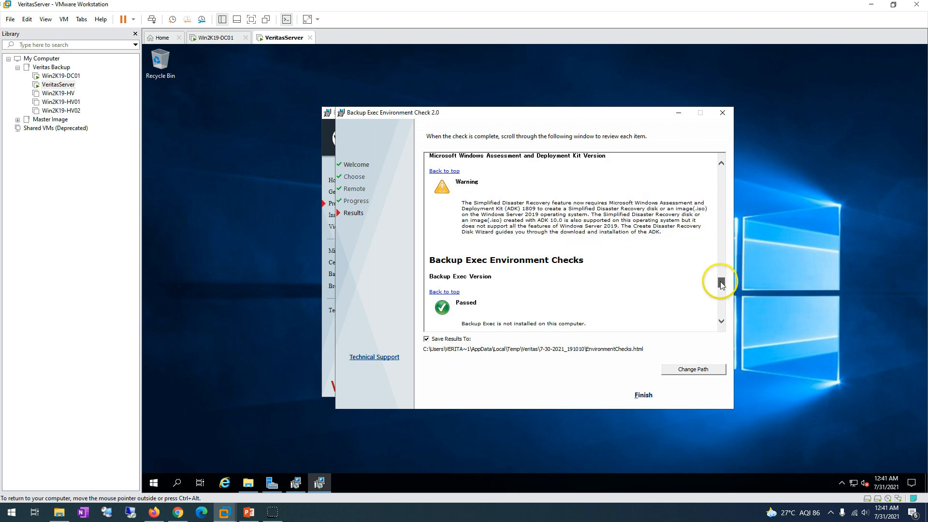
{"action": "left_click_drag", "start_coordinate": [720, 283], "coordinate": [715, 166]}
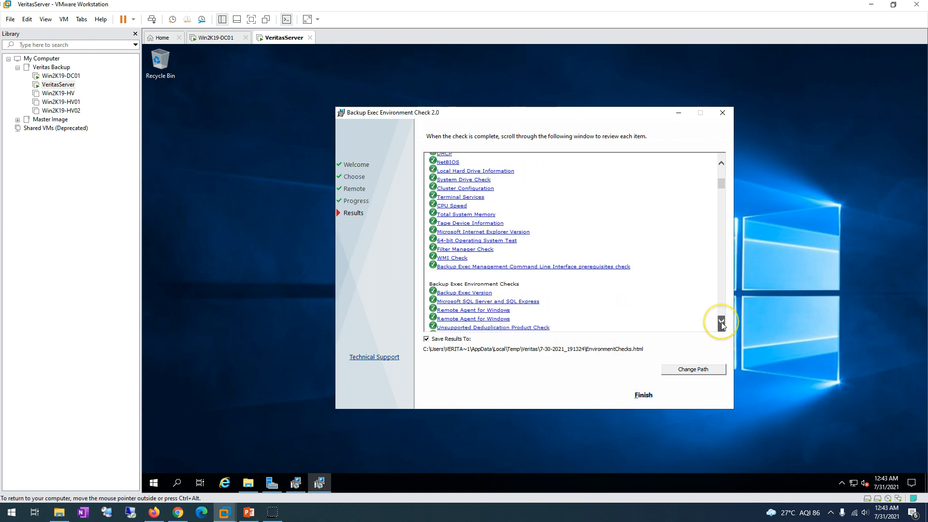
Review the individual checks in the new environment check report and finish the Environment Check wizard.
{"action": "left_click", "coordinate": [720, 322]}
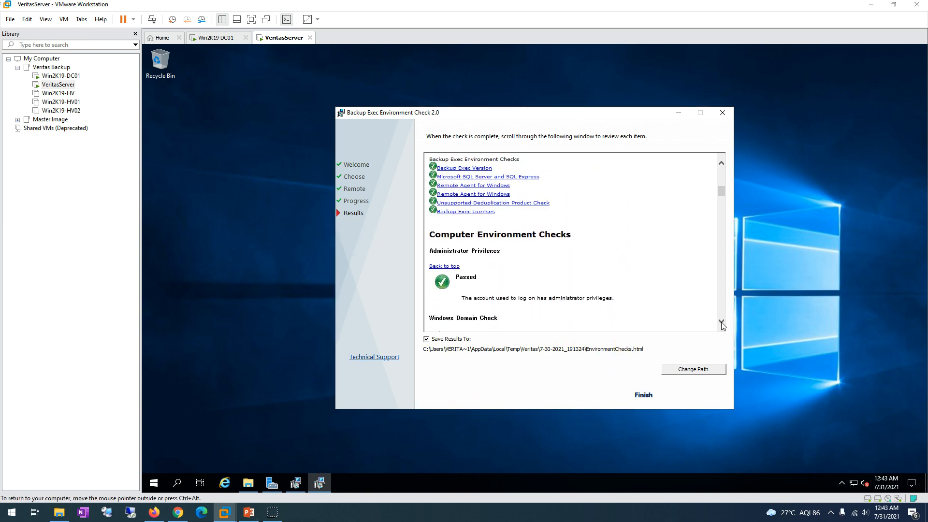
{"action": "left_click", "coordinate": [721, 322]}
{"action": "left_click", "coordinate": [721, 322]}
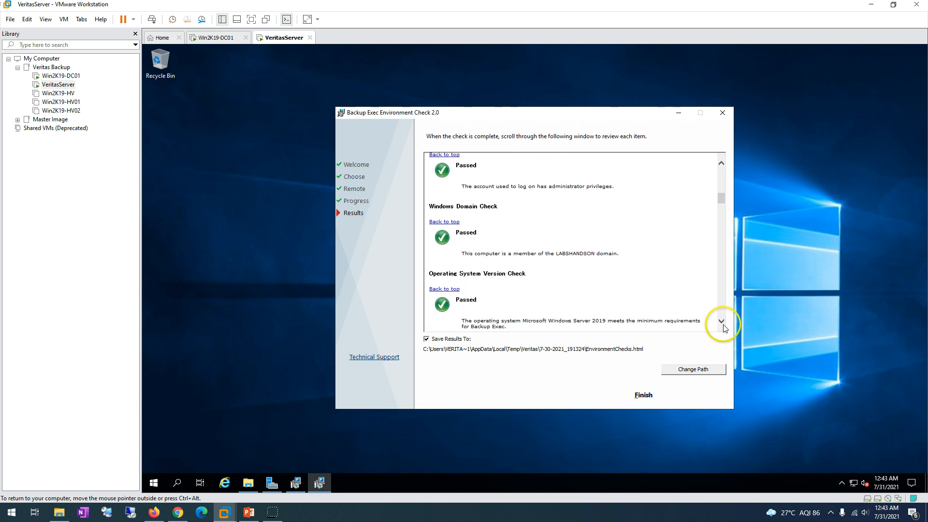
{"action": "left_click", "coordinate": [721, 322]}
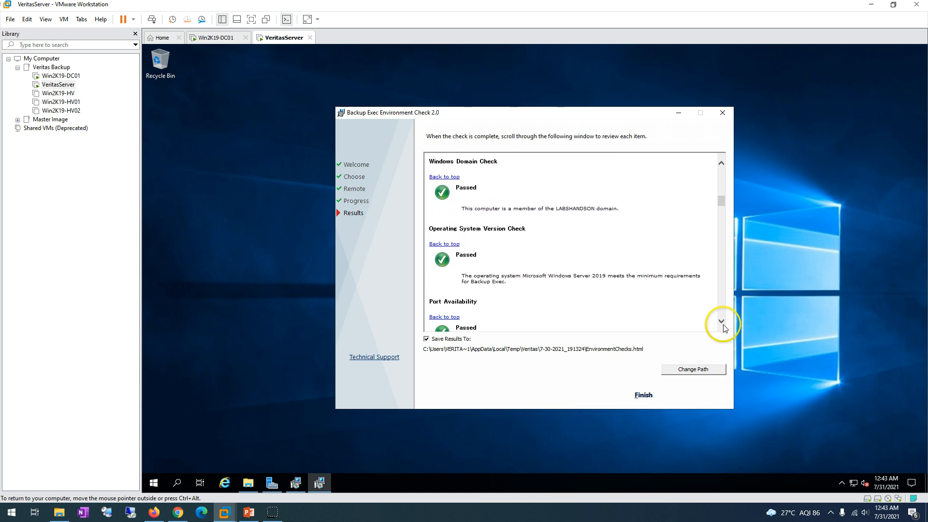
{"action": "left_click", "coordinate": [643, 395]}
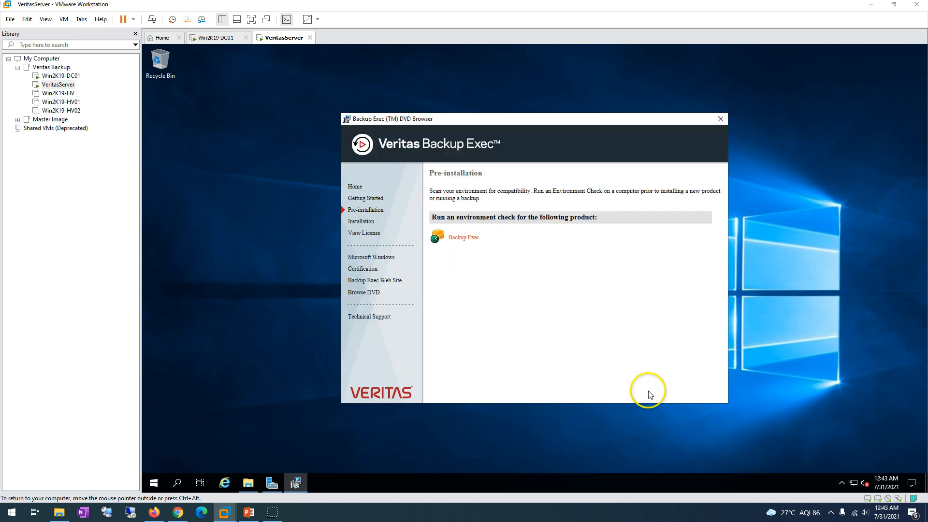
Review the products offered for installation on the DVD, start the Backup Exec installation, and allow Setup Launcher to make changes.
{"action": "left_click", "coordinate": [360, 221]}
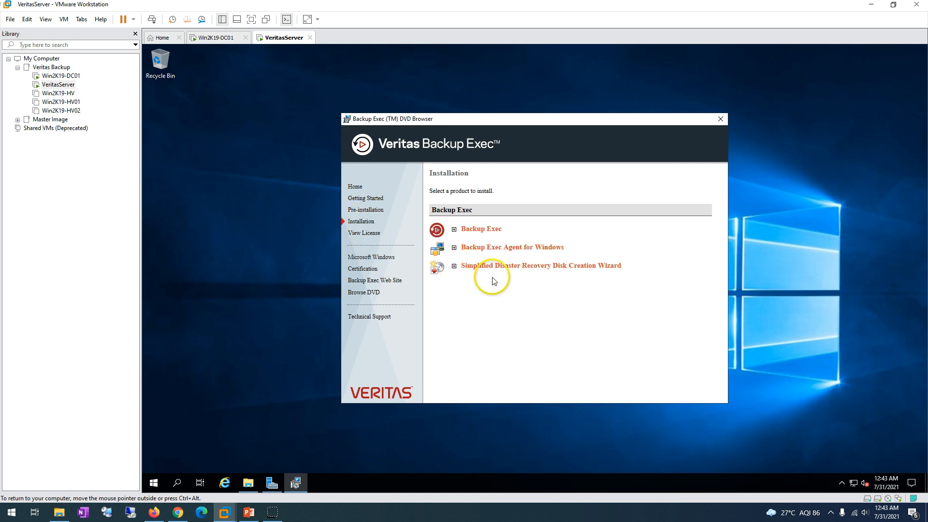
{"action": "left_click", "coordinate": [455, 266]}
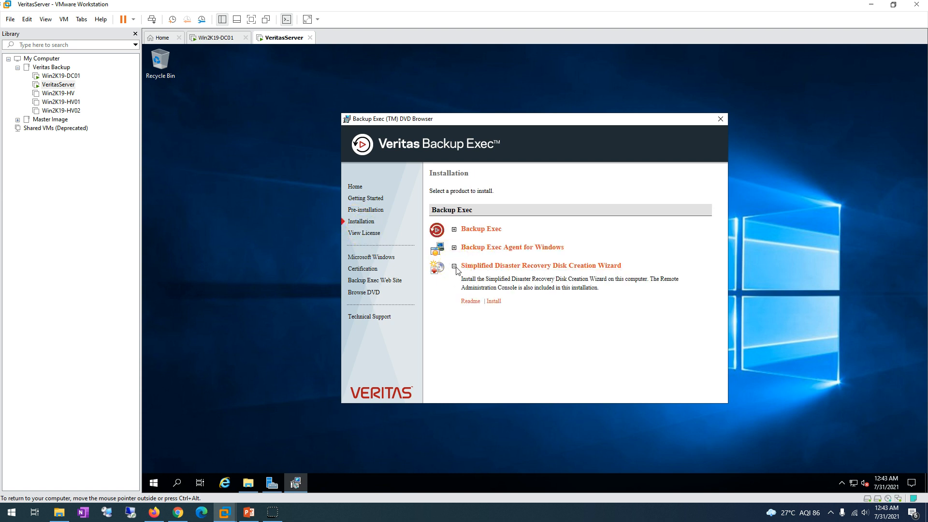
{"action": "left_click", "coordinate": [454, 266]}
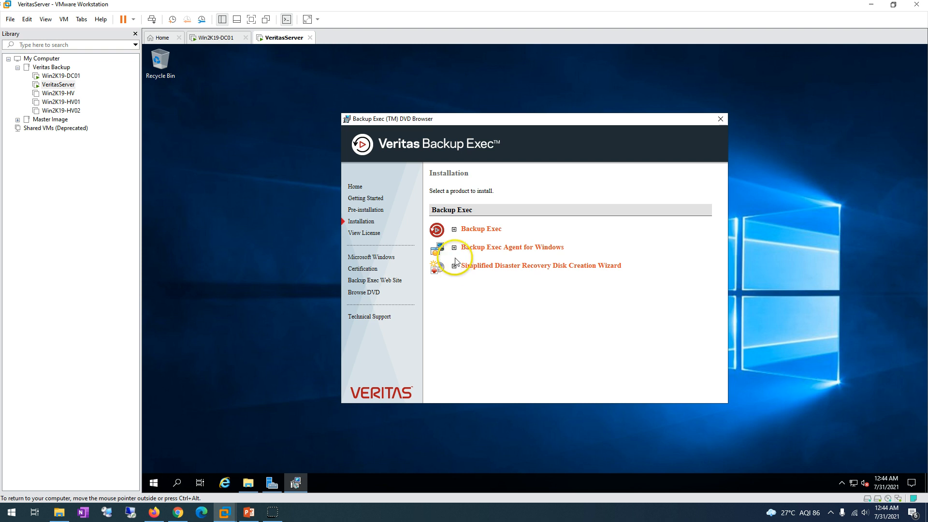
{"action": "left_click", "coordinate": [454, 230]}
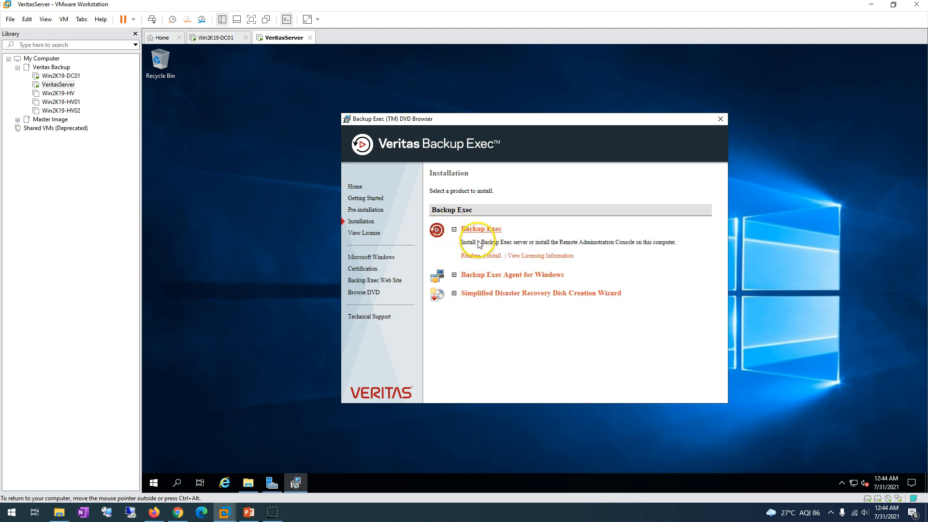
{"action": "left_click", "coordinate": [454, 274]}
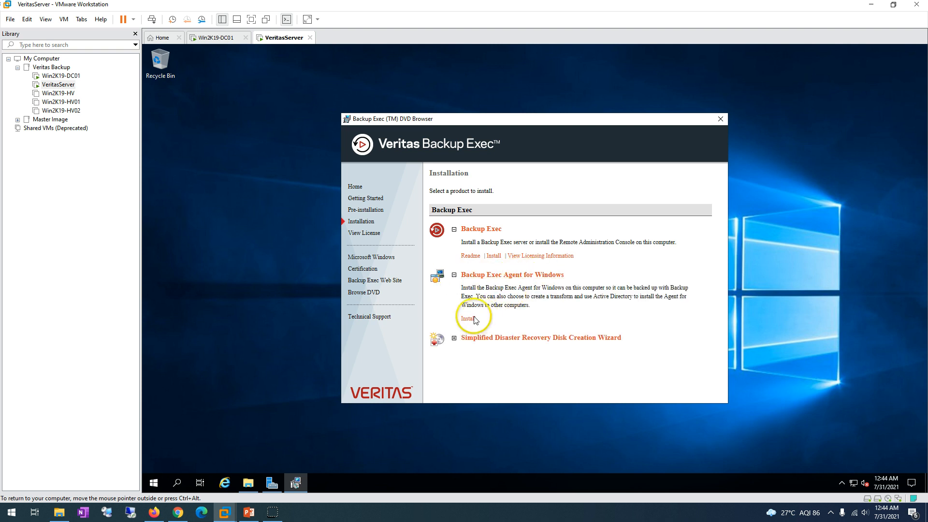
{"action": "left_click", "coordinate": [455, 275]}
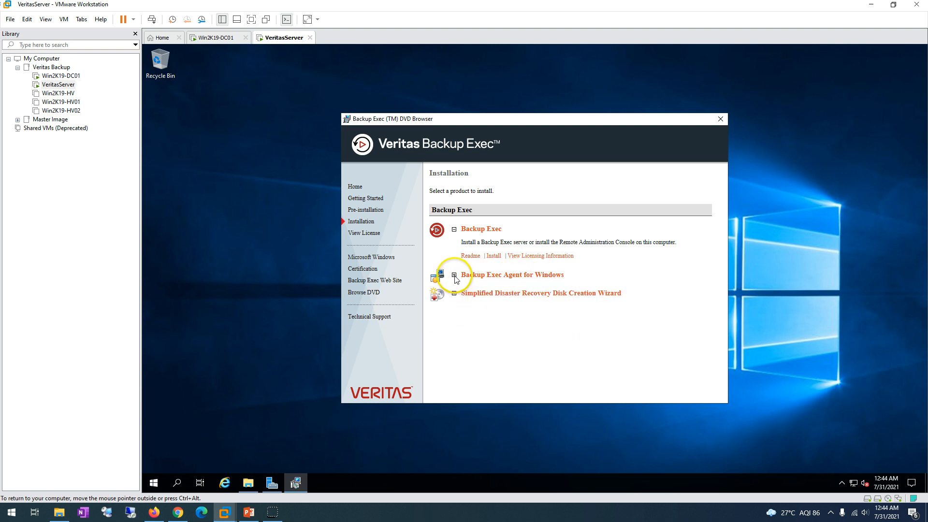
{"action": "left_click", "coordinate": [491, 258]}
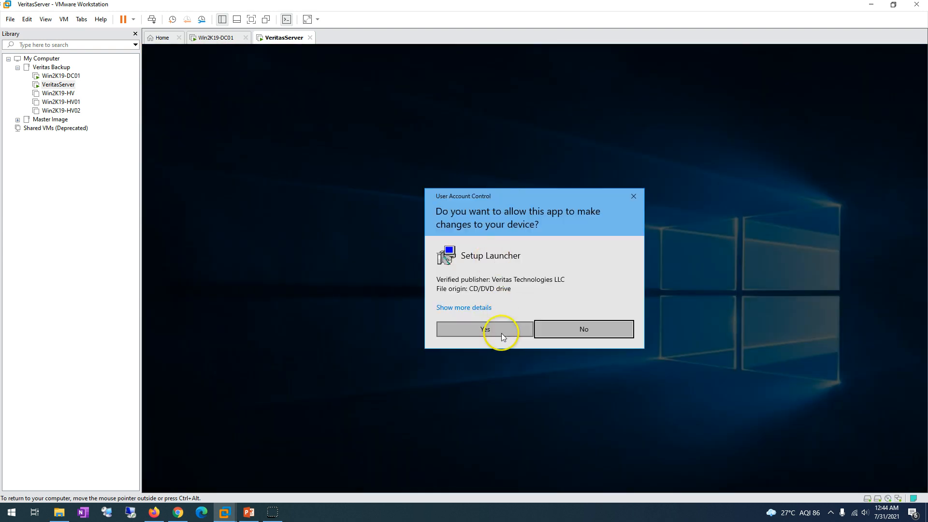
{"action": "left_click", "coordinate": [501, 332]}
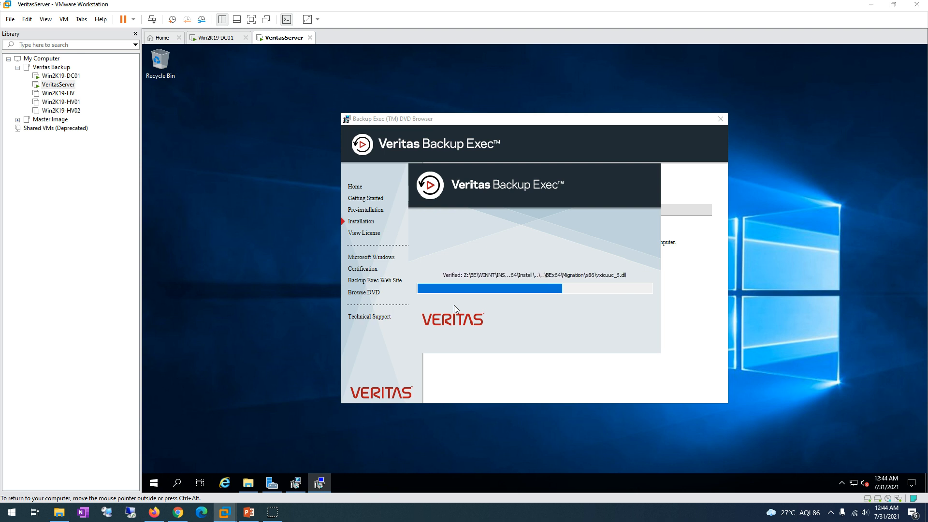
View the installation completion slide in PowerPoint, return to the virtual machine, and show the DVD Browser's Getting Started page beside the installer.
{"action": "left_click", "coordinate": [248, 512]}
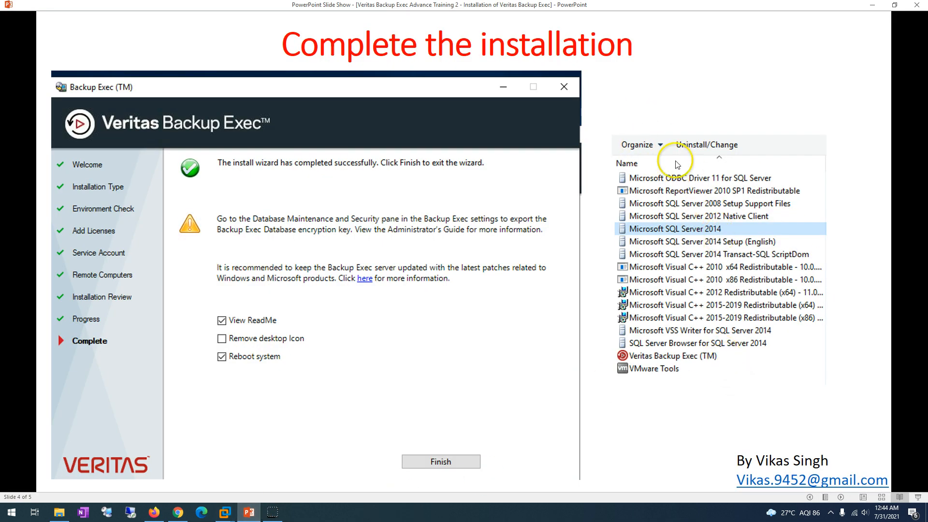
{"action": "left_click", "coordinate": [249, 511]}
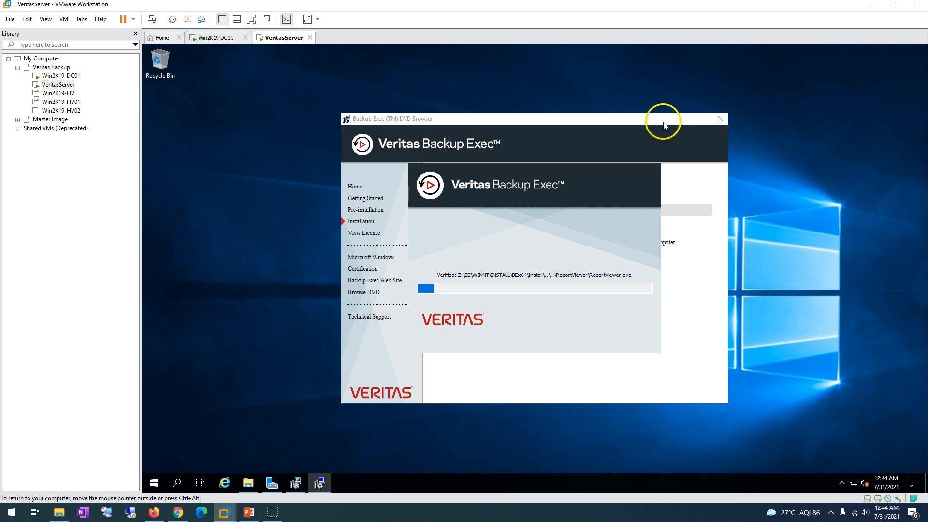
{"action": "left_click_drag", "start_coordinate": [665, 119], "coordinate": [514, 119]}
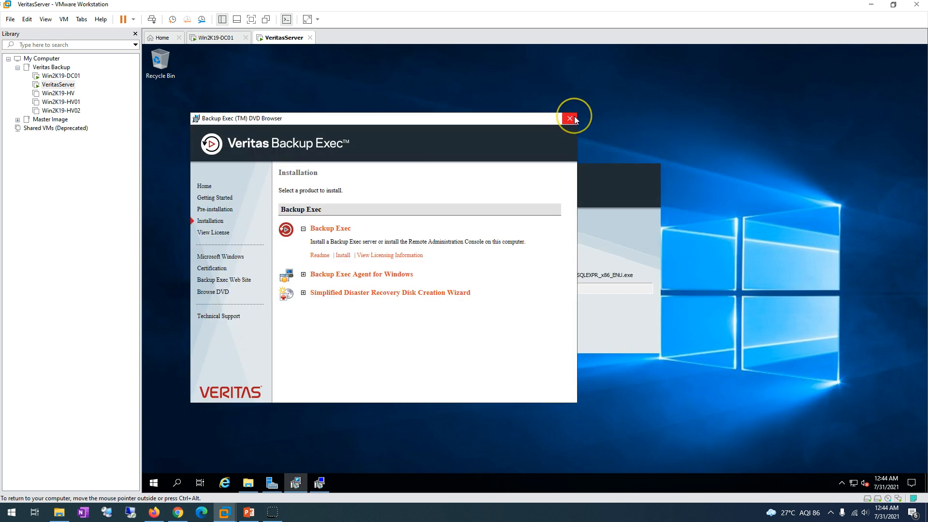
{"action": "left_click", "coordinate": [214, 199]}
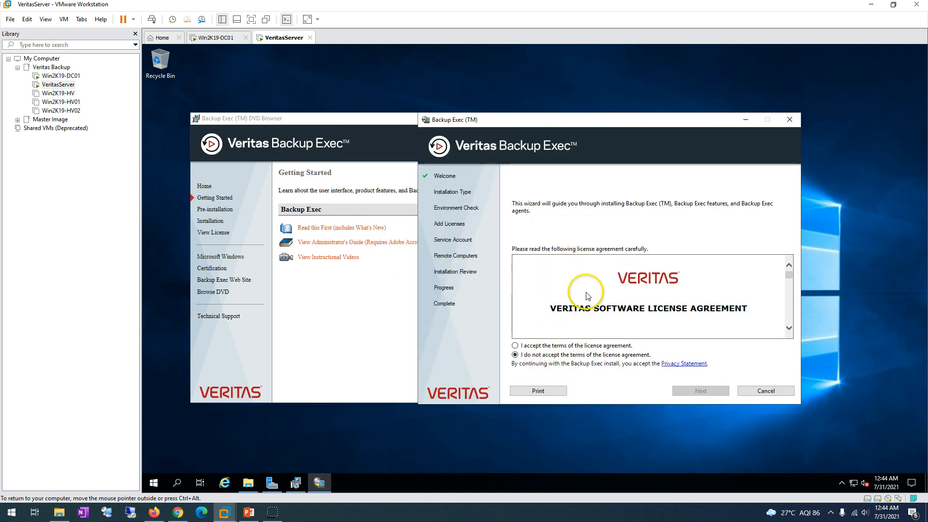
Accept the terms of the Veritas software license agreement and continue to the installation type selection.
{"action": "left_click_drag", "start_coordinate": [550, 309], "coordinate": [767, 308]}
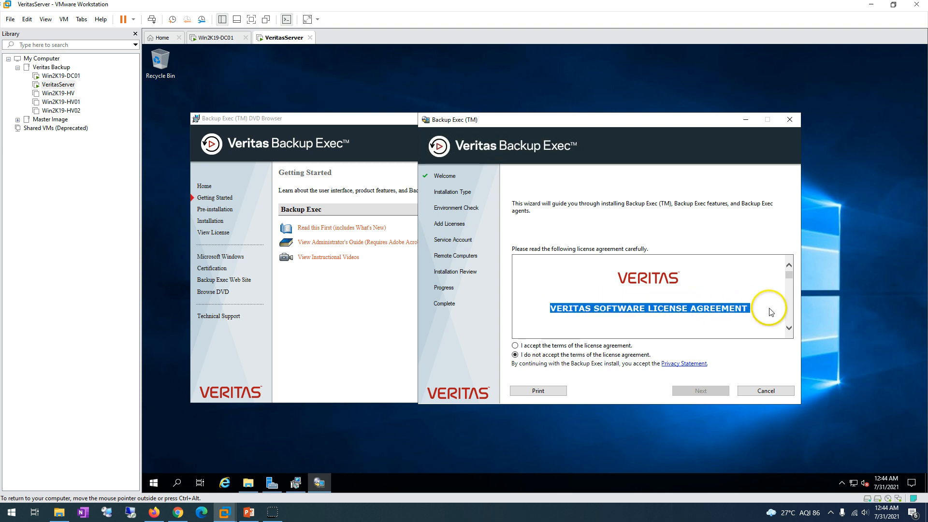
{"action": "left_click", "coordinate": [767, 307]}
{"action": "left_click", "coordinate": [537, 346]}
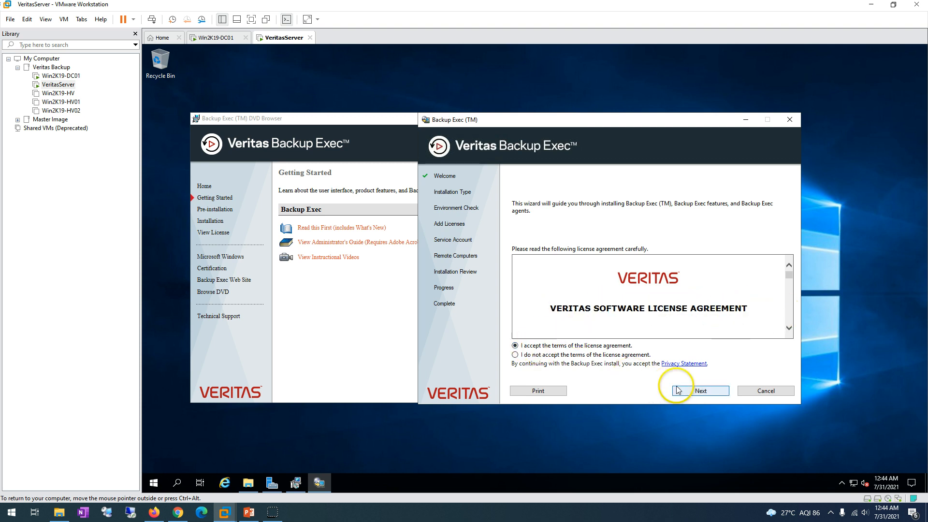
{"action": "left_click", "coordinate": [700, 390]}
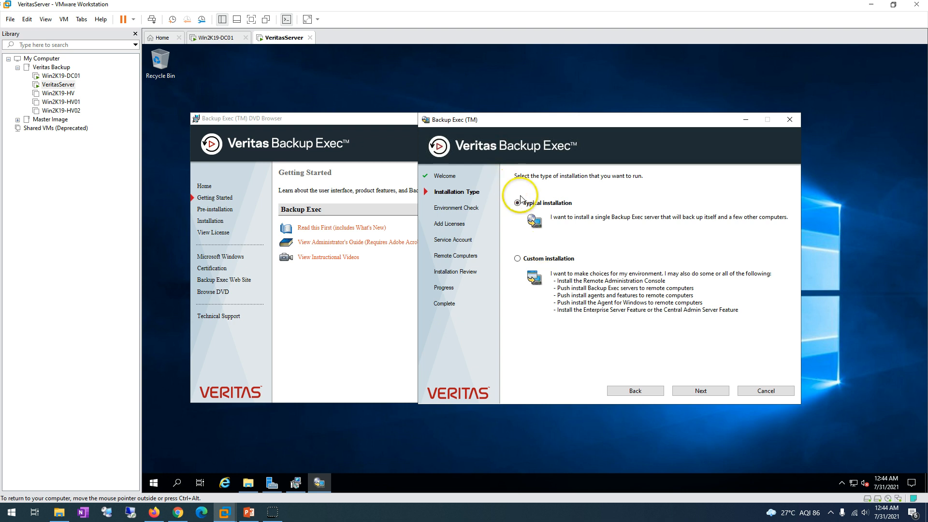
Compare the custom and typical installation types, choose Typical installation, and continue to the environment check.
{"action": "left_click", "coordinate": [537, 260]}
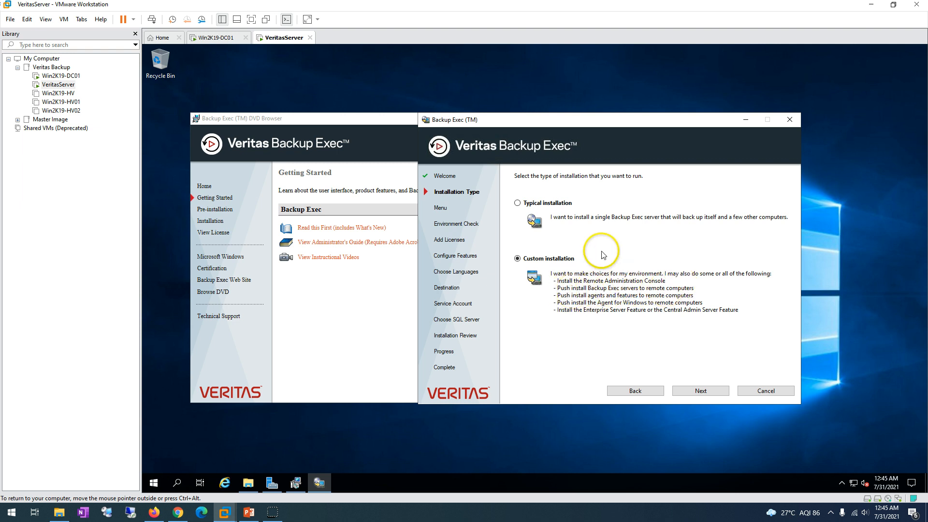
{"action": "left_click", "coordinate": [546, 204]}
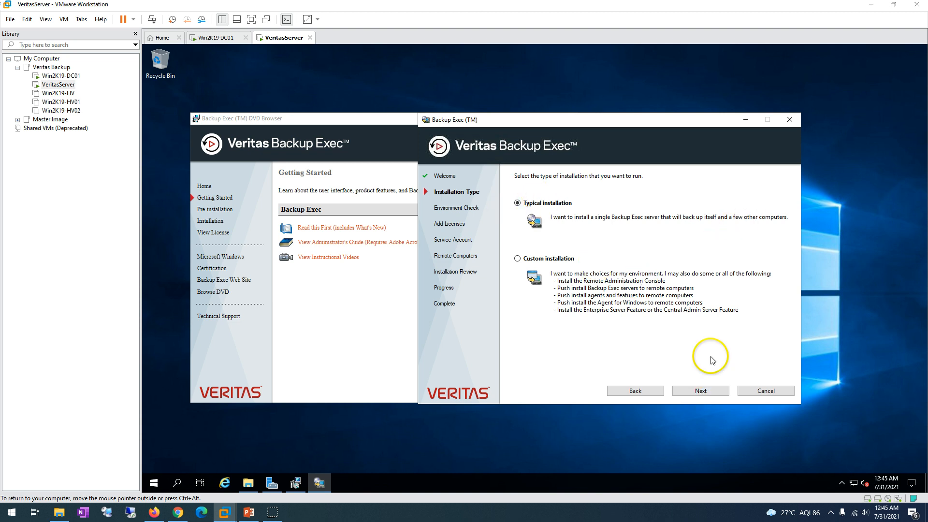
{"action": "left_click", "coordinate": [695, 391]}
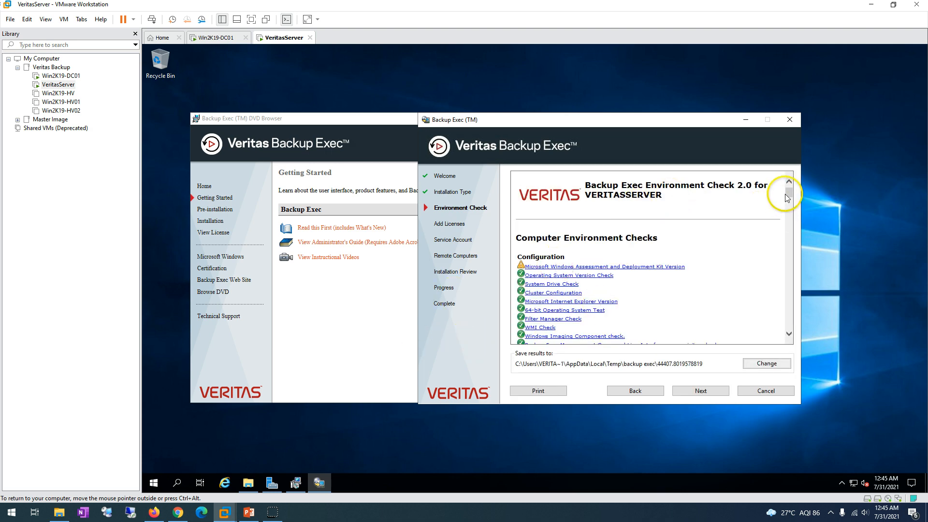
Examine the Microsoft Windows Assessment and Deployment Kit Version details in the installer's environment check report.
{"action": "left_click_drag", "start_coordinate": [789, 193], "coordinate": [789, 166]}
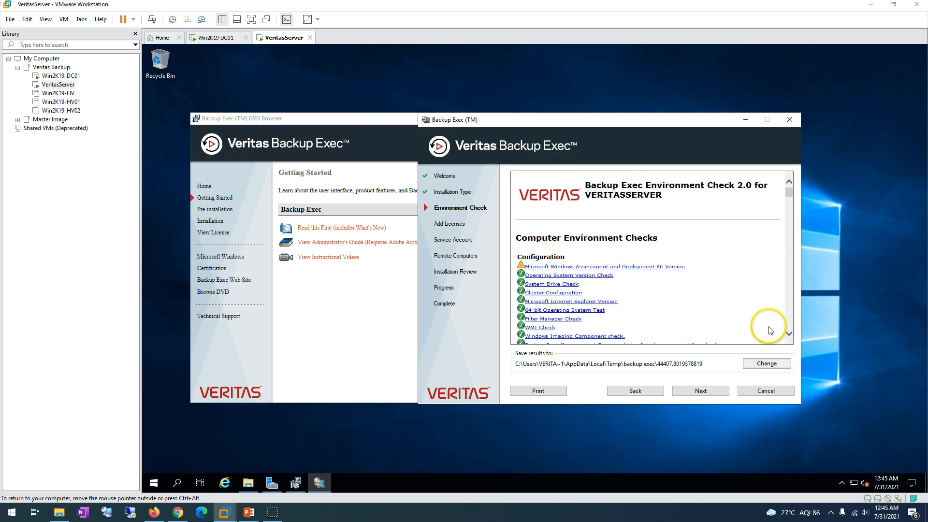
{"action": "left_click", "coordinate": [642, 267]}
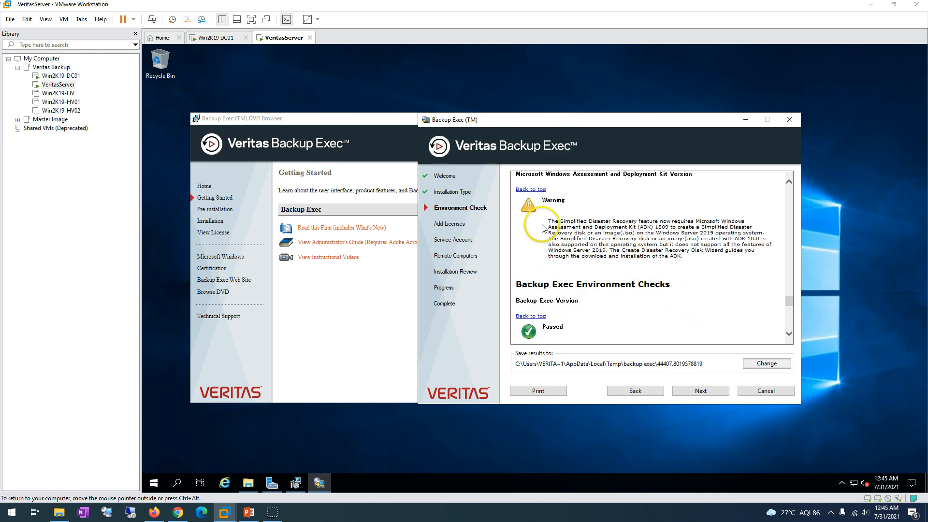
{"action": "left_click_drag", "start_coordinate": [558, 223], "coordinate": [699, 258]}
{"action": "left_click", "coordinate": [715, 263]}
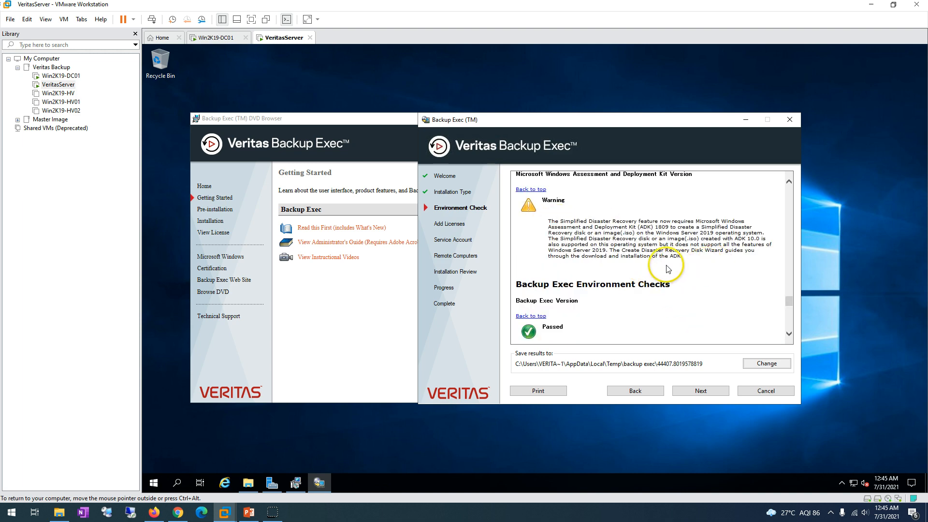
Continue to licensing, proceed with the 60-day trial without an Entitlement ID, and acknowledge the trial feature notice.
{"action": "left_click", "coordinate": [710, 391]}
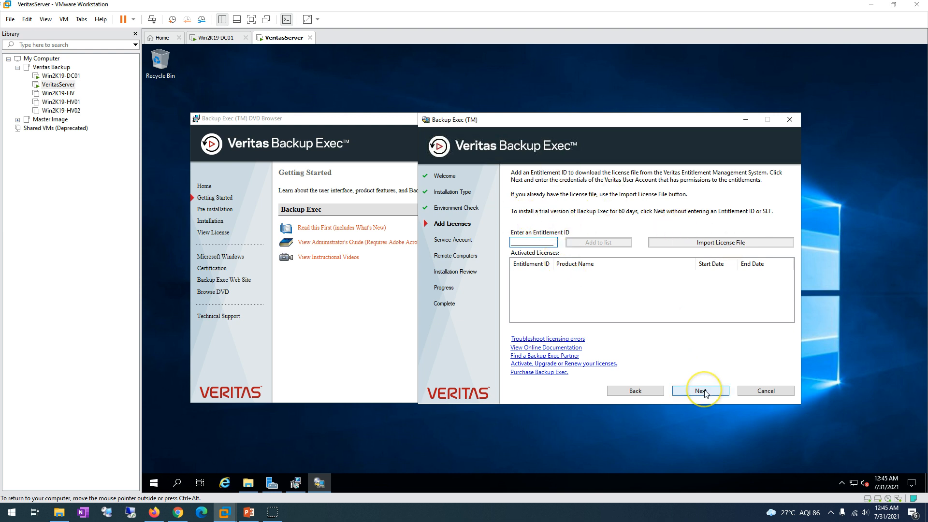
{"action": "left_click", "coordinate": [704, 392]}
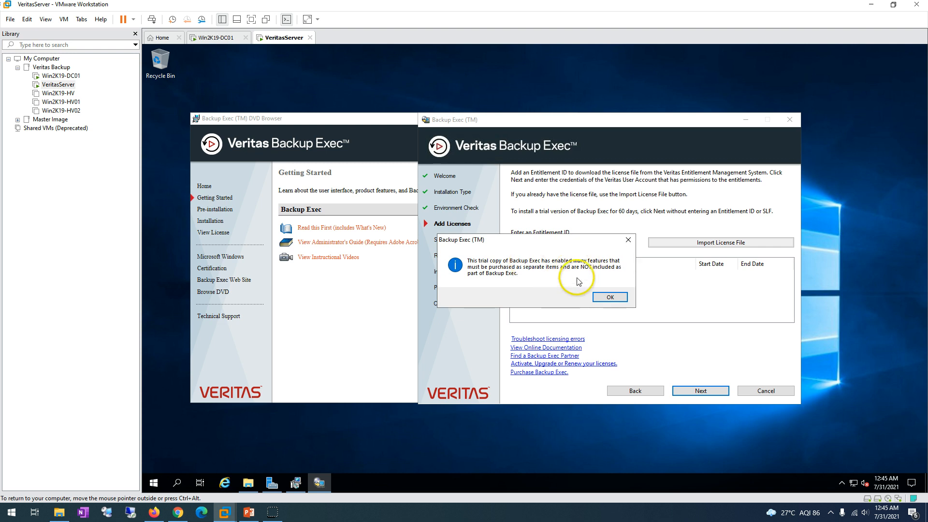
{"action": "left_click", "coordinate": [614, 298]}
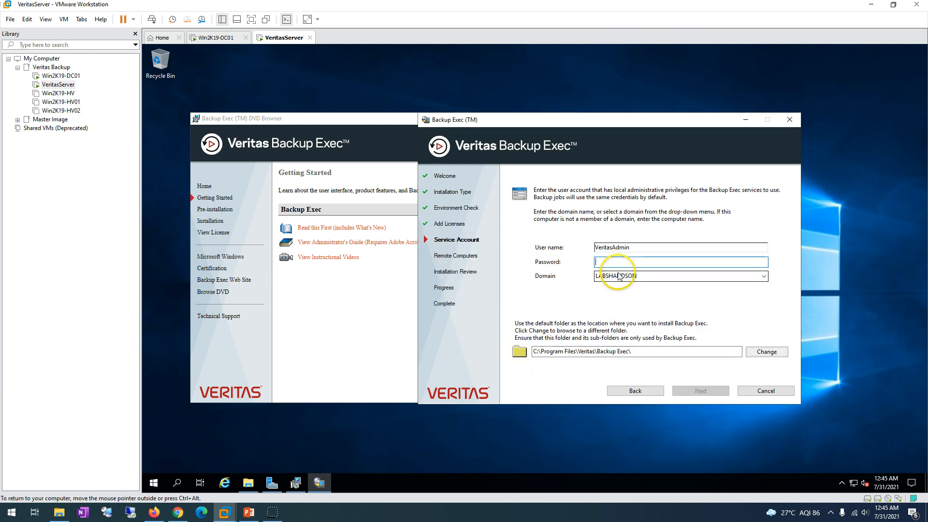
Look up the VERITASSERVER computer and VeritasAdmin user in the INDIA organizational unit of Active Directory Users and Computers on Win2K19-DC01.
{"action": "left_click_drag", "start_coordinate": [636, 254], "coordinate": [545, 245]}
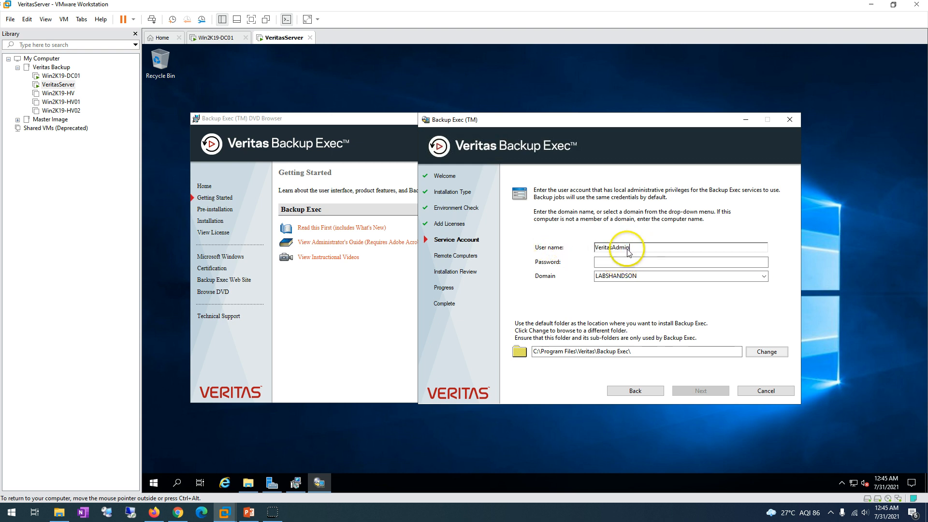
{"action": "left_click_drag", "start_coordinate": [628, 249], "coordinate": [557, 250]}
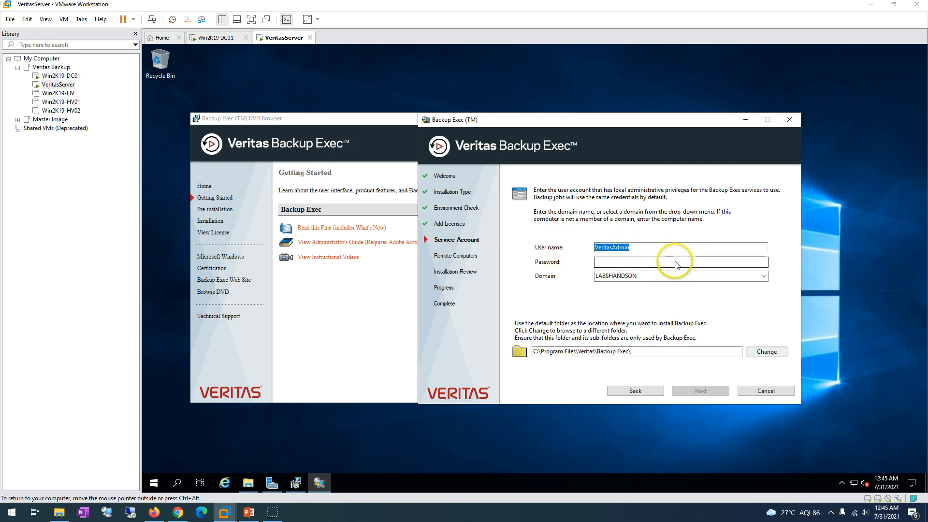
{"action": "left_click", "coordinate": [217, 37]}
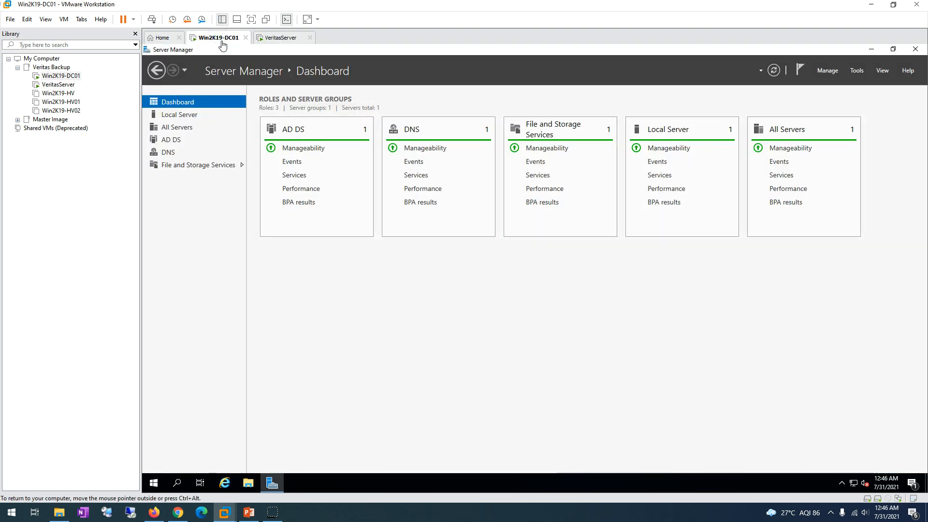
{"action": "left_click", "coordinate": [856, 70]}
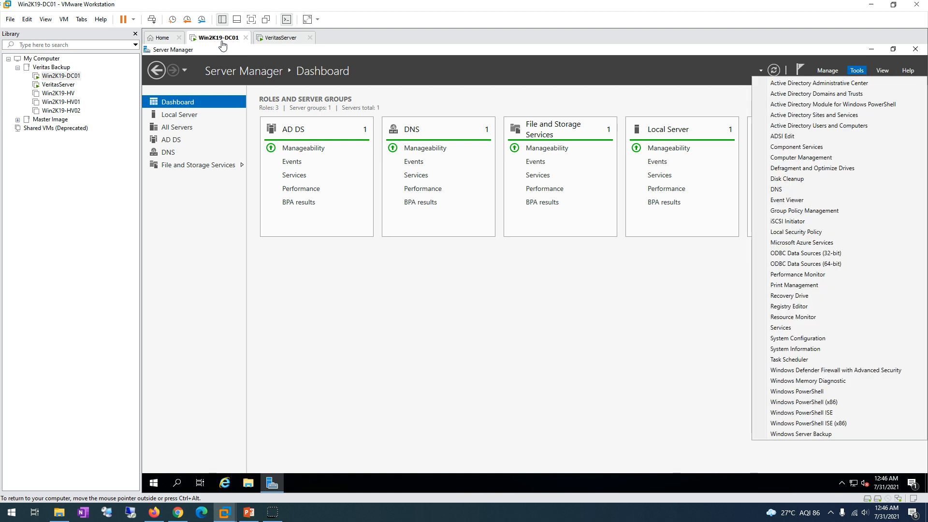
{"action": "left_click", "coordinate": [831, 126]}
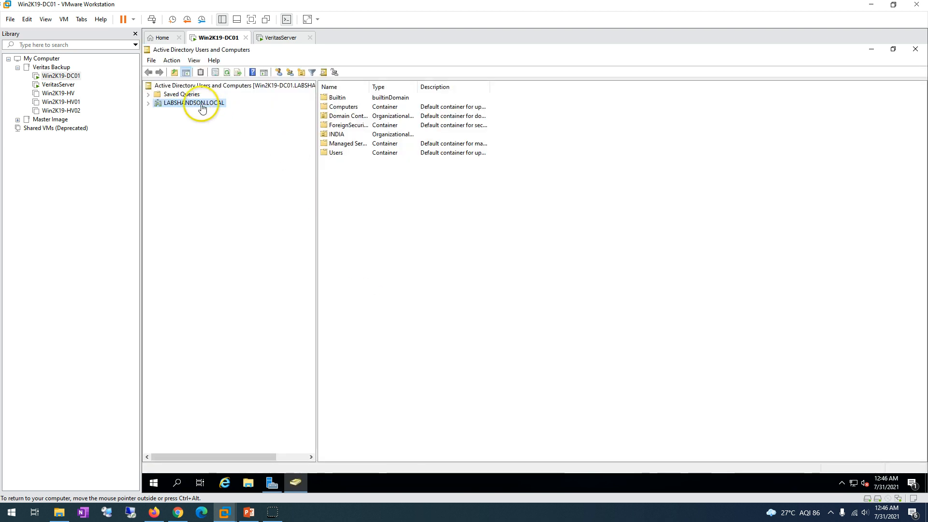
{"action": "double_click", "coordinate": [199, 103]}
{"action": "double_click", "coordinate": [191, 147]}
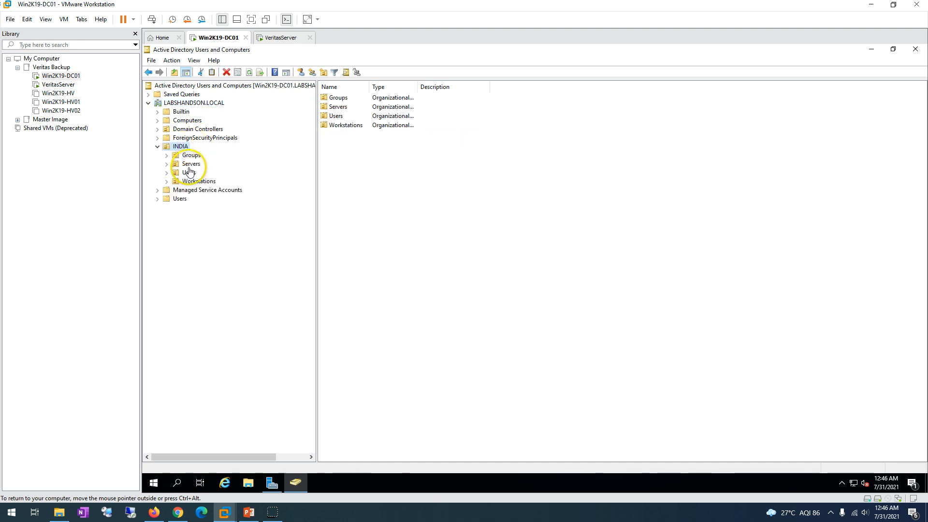
{"action": "left_click", "coordinate": [191, 164]}
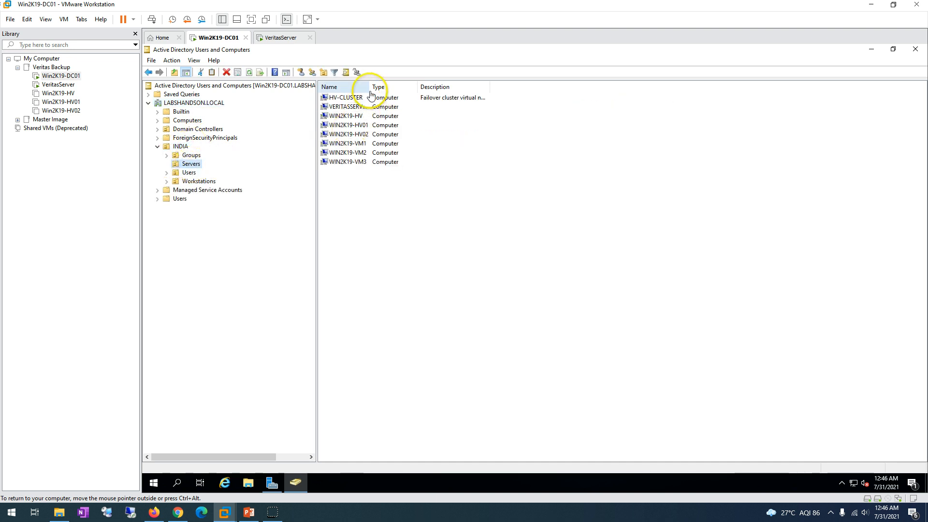
{"action": "left_click", "coordinate": [348, 107]}
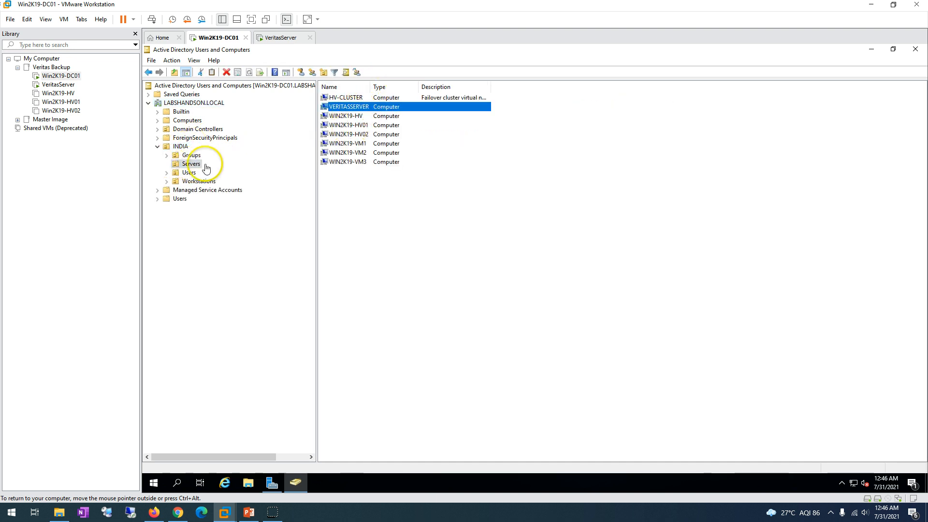
{"action": "left_click", "coordinate": [188, 174]}
{"action": "left_click", "coordinate": [360, 107]}
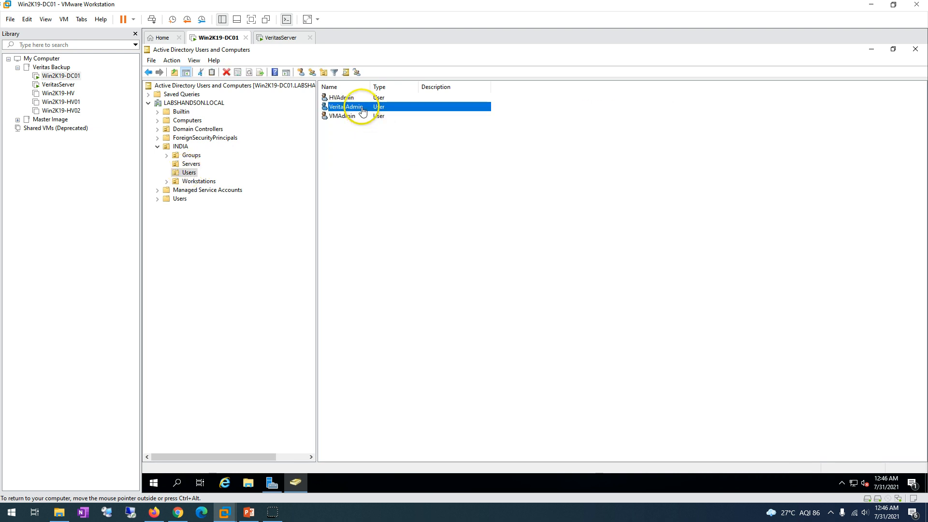
Return to the VeritasServer virtual machine, enter the VeritasAdmin account password, continue, and acknowledge the granted rights notice.
{"action": "left_click", "coordinate": [285, 40]}
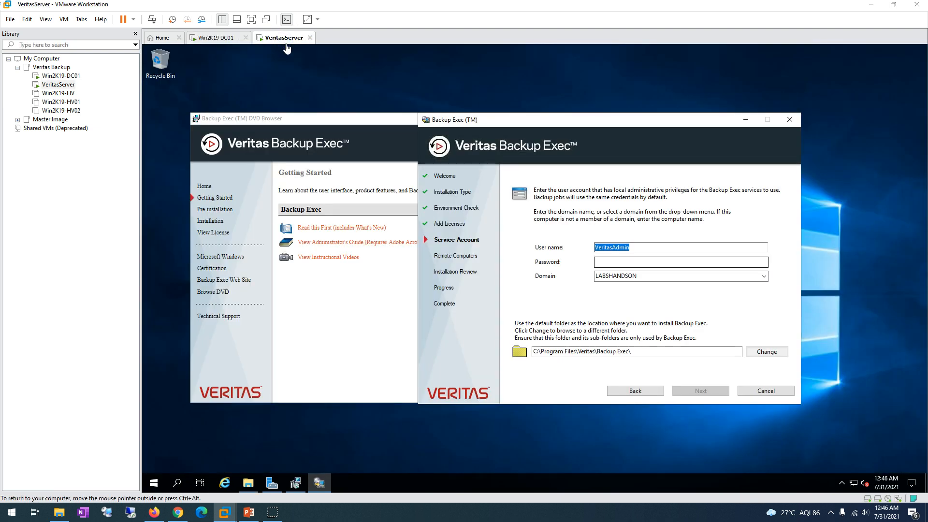
{"action": "key", "text": "Tab"}
{"action": "type", "text": "••"}
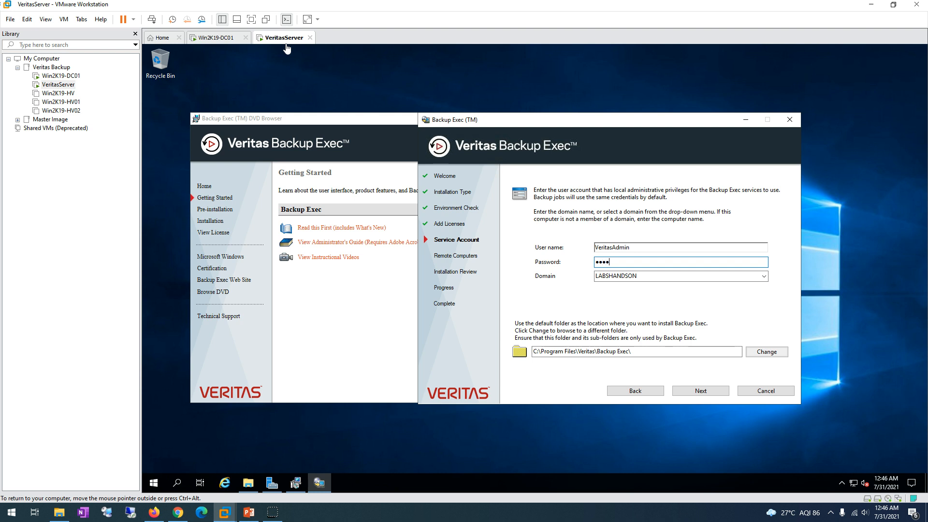
{"action": "left_click", "coordinate": [701, 390]}
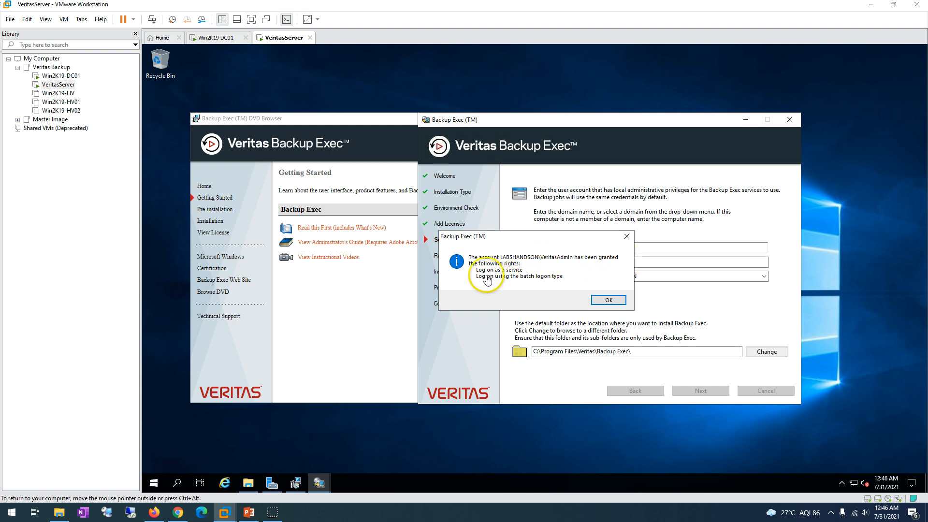
{"action": "left_click", "coordinate": [610, 301]}
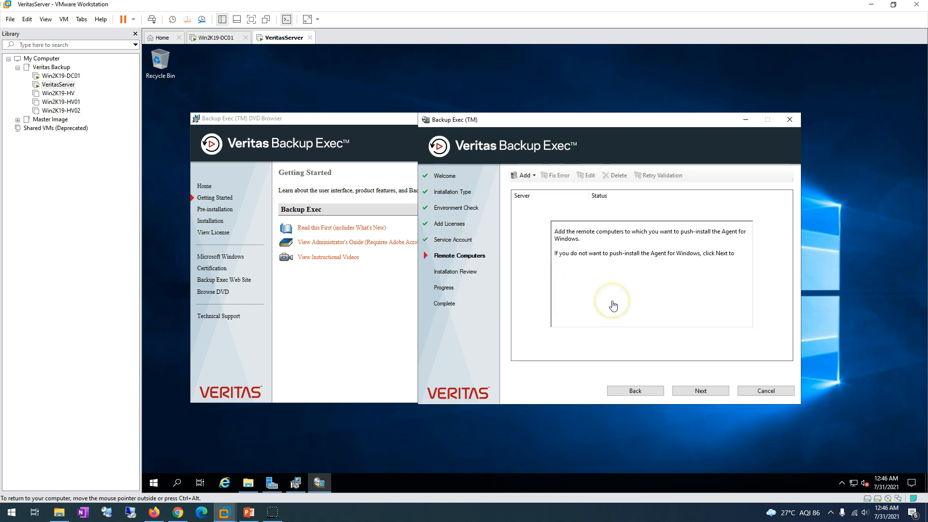
{"action": "left_click", "coordinate": [614, 293]}
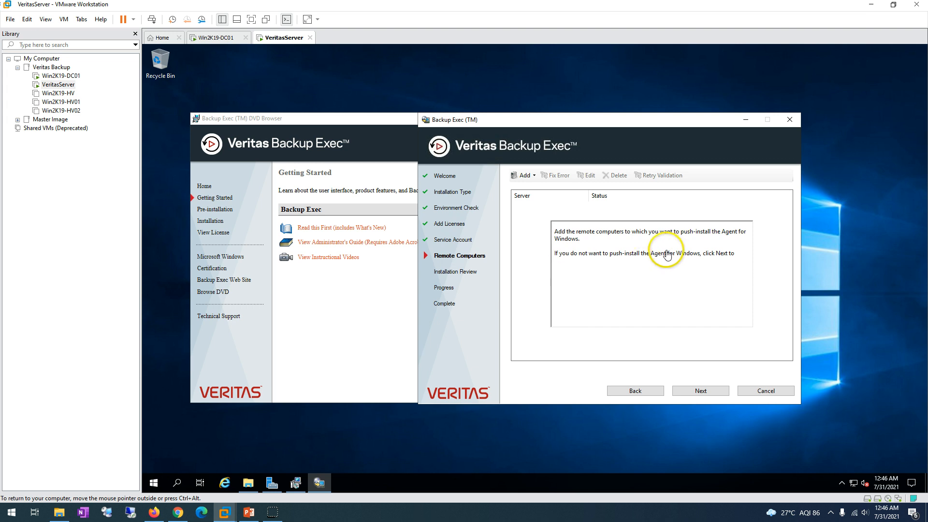
{"action": "left_click", "coordinate": [523, 176]}
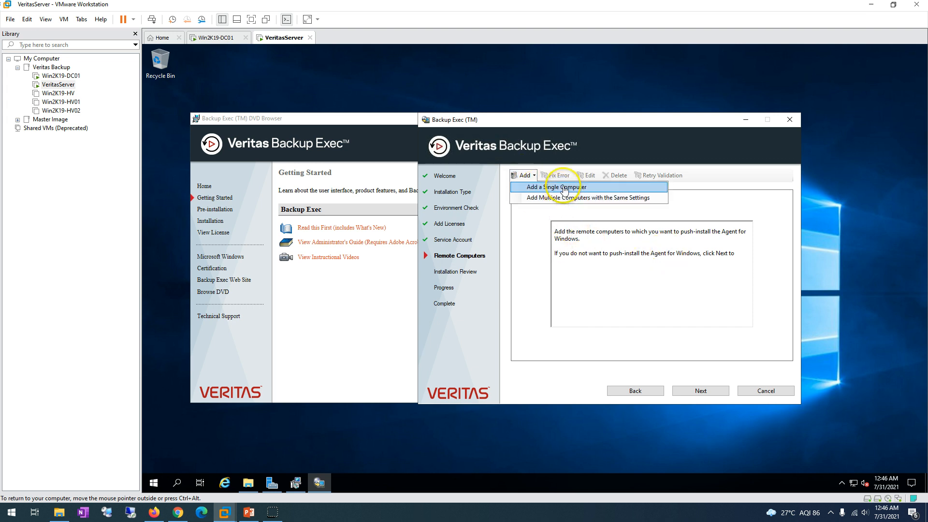
{"action": "left_click", "coordinate": [556, 197]}
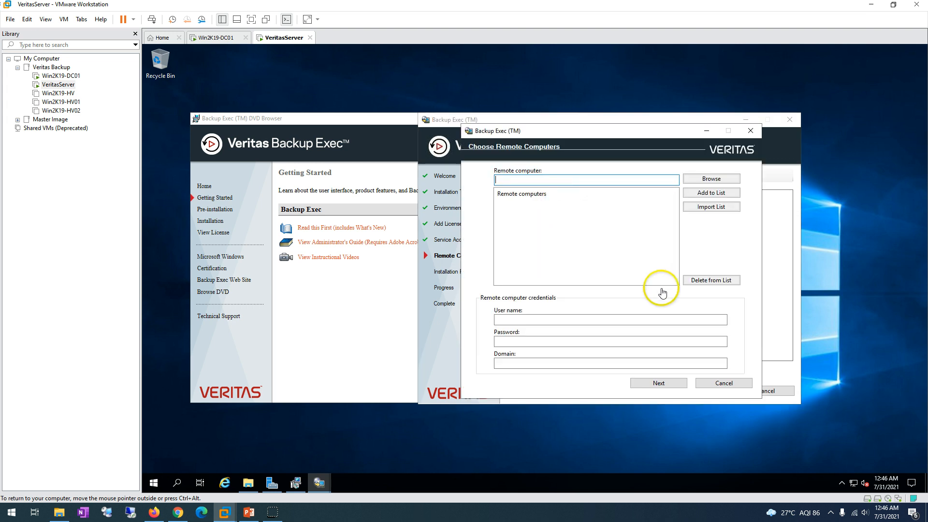
{"action": "left_click", "coordinate": [750, 131]}
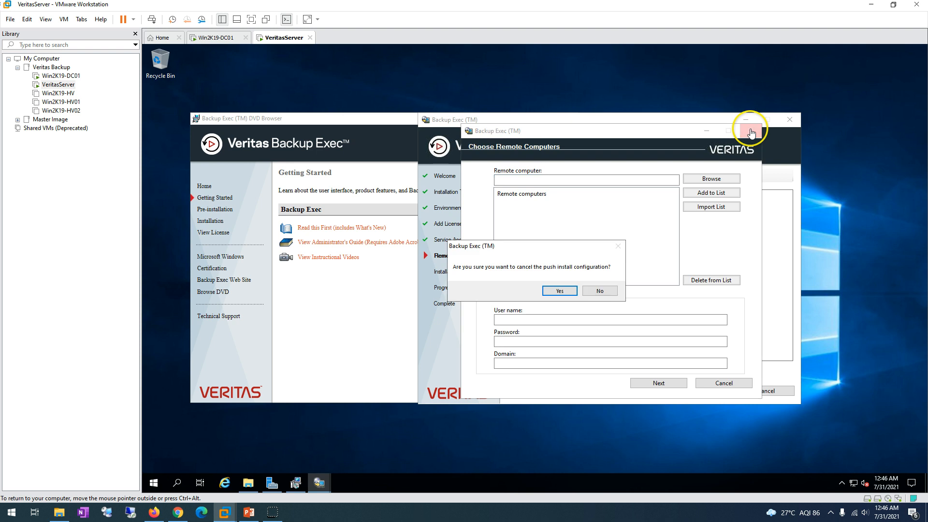
{"action": "left_click", "coordinate": [558, 290]}
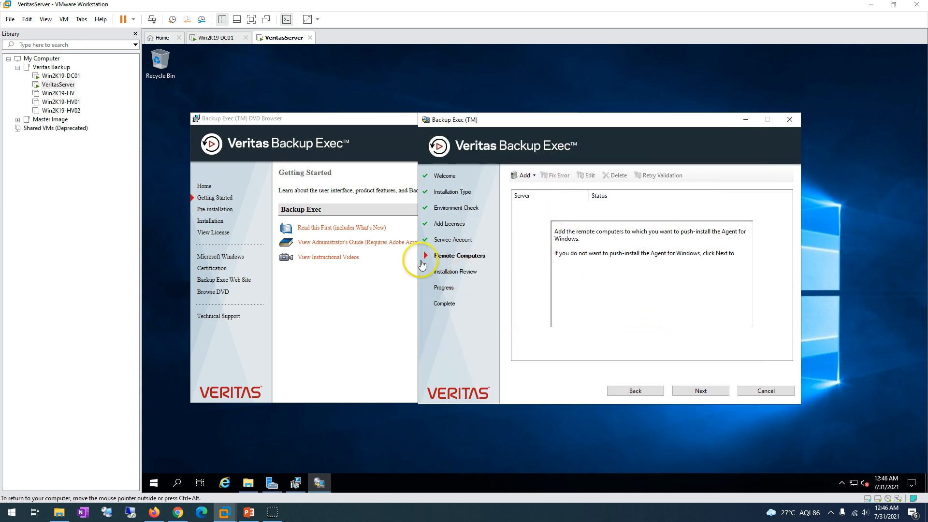
Continue without adding remote computers and review the features, Product Entitlement IDs and information sections of the install summary.
{"action": "left_click", "coordinate": [709, 391]}
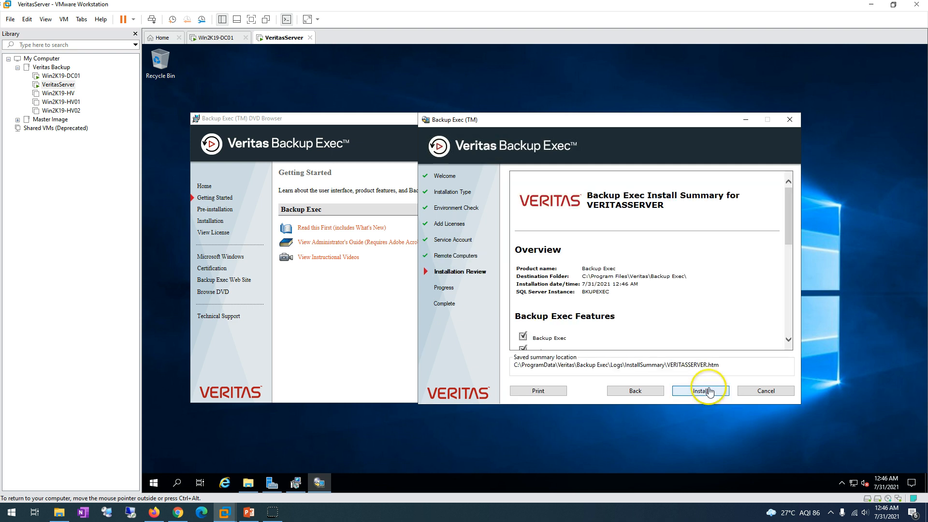
{"action": "scroll", "coordinate": [783, 224], "scroll_direction": "down", "scroll_amount": 2}
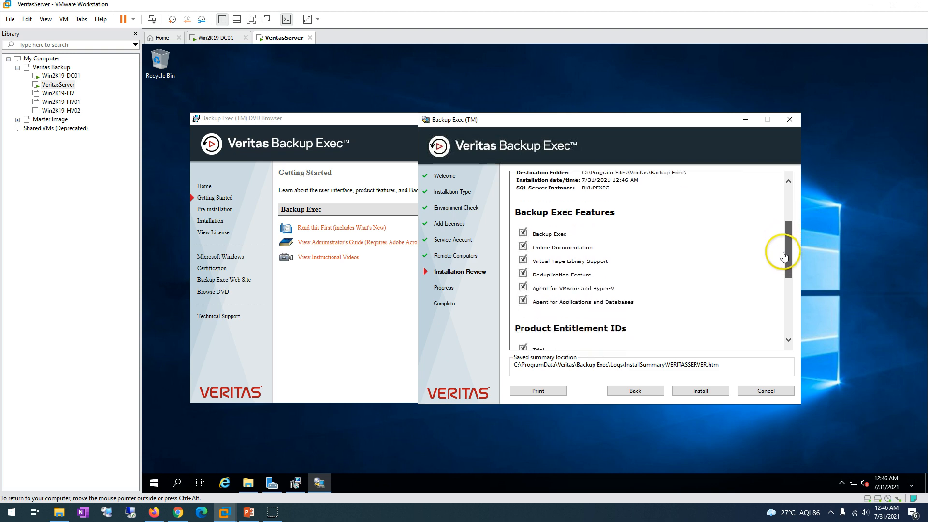
{"action": "left_click_drag", "start_coordinate": [783, 256], "coordinate": [782, 331]}
{"action": "scroll", "coordinate": [772, 216], "scroll_direction": "up", "scroll_amount": 10}
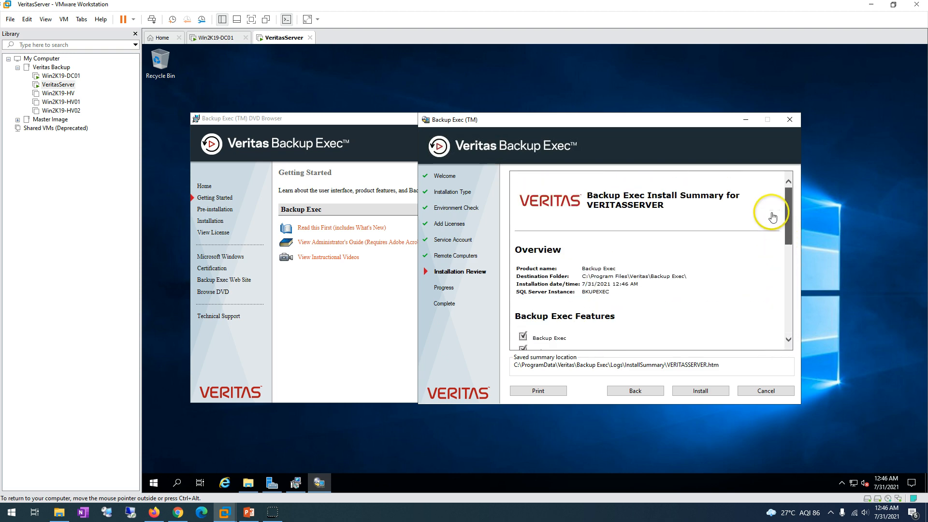
{"action": "scroll", "coordinate": [772, 216], "scroll_direction": "down", "scroll_amount": 2}
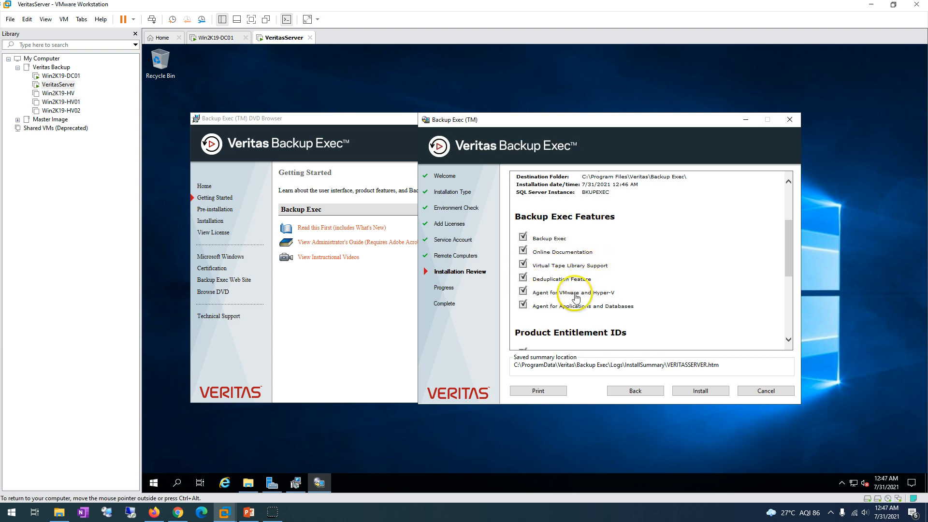
{"action": "left_click_drag", "start_coordinate": [563, 296], "coordinate": [636, 295]}
{"action": "left_click", "coordinate": [650, 293]}
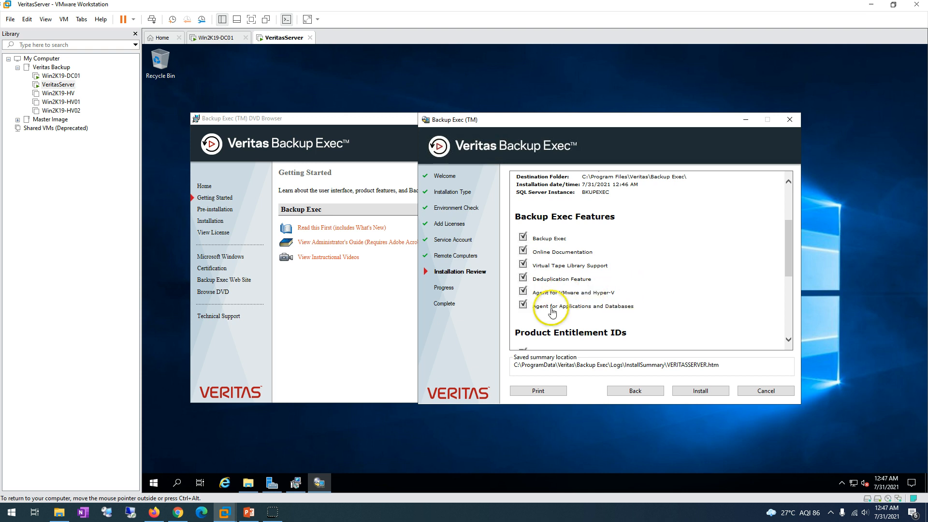
{"action": "left_click_drag", "start_coordinate": [543, 308], "coordinate": [648, 307]}
{"action": "left_click", "coordinate": [756, 307]}
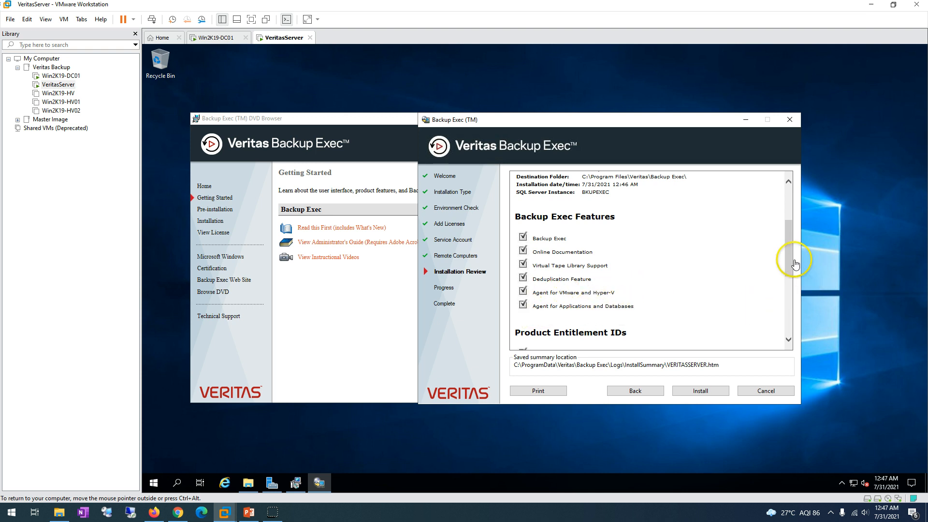
{"action": "left_click_drag", "start_coordinate": [793, 266], "coordinate": [791, 301]}
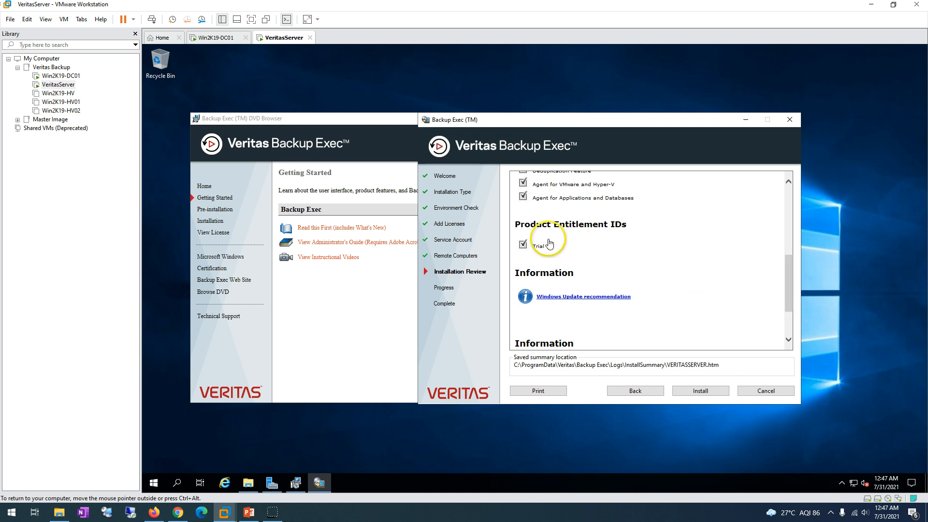
{"action": "left_click_drag", "start_coordinate": [526, 236], "coordinate": [581, 272]}
{"action": "left_click", "coordinate": [729, 291]}
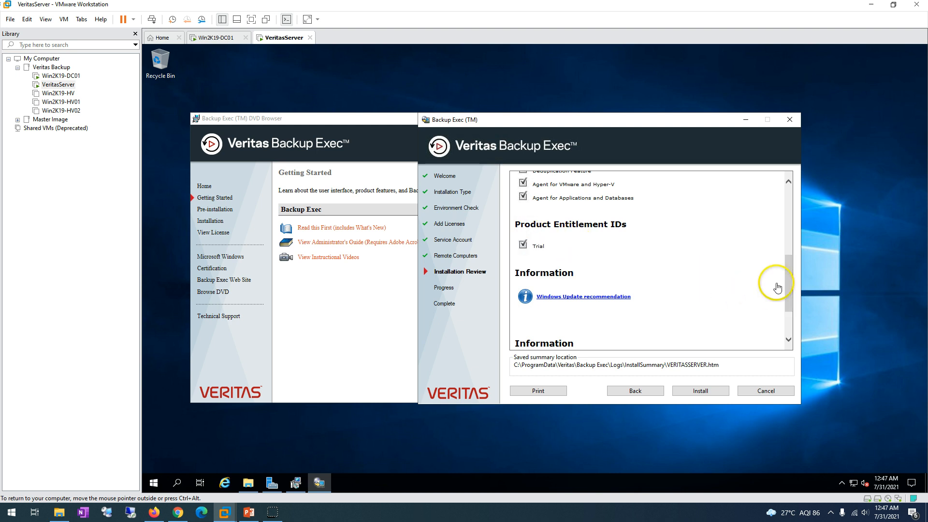
{"action": "left_click_drag", "start_coordinate": [788, 284], "coordinate": [787, 309]}
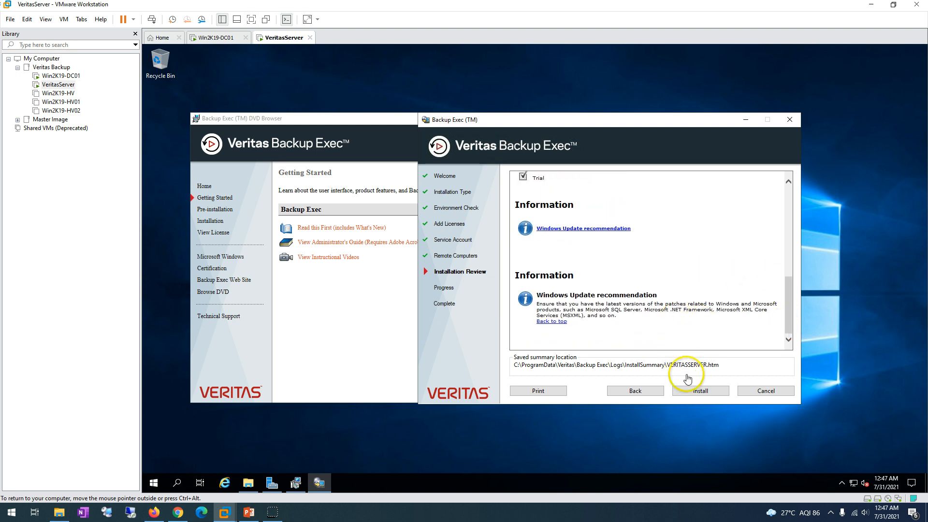
Start the Backup Exec installation and look through the products and estimated install times in the progress list.
{"action": "left_click", "coordinate": [705, 397]}
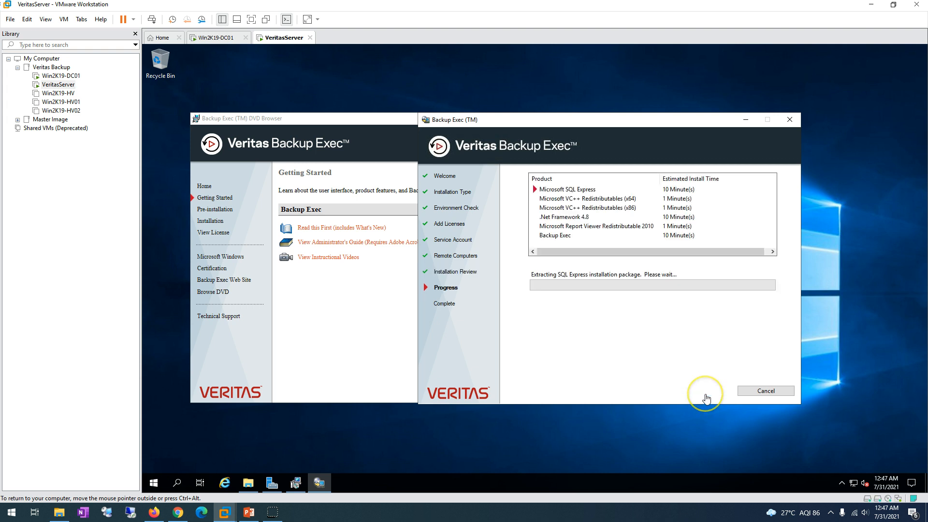
{"action": "left_click", "coordinate": [580, 193]}
{"action": "left_click", "coordinate": [585, 208]}
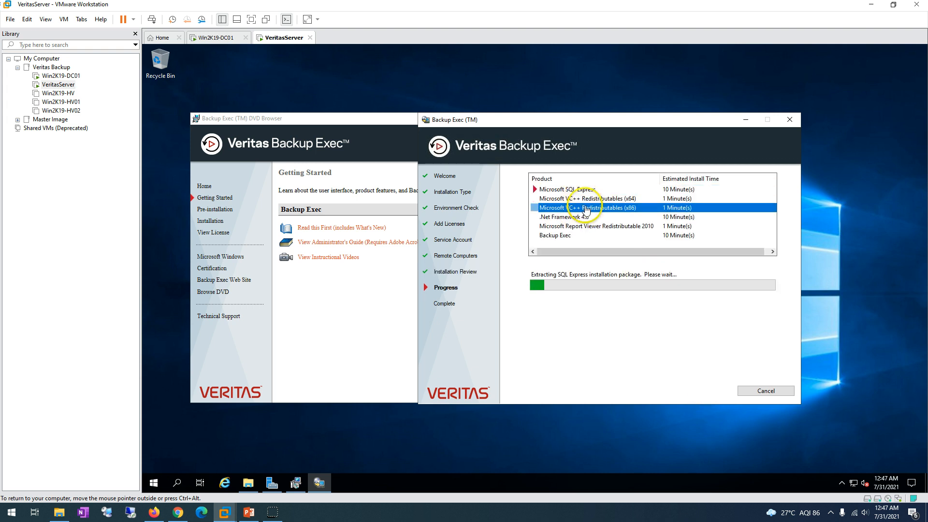
{"action": "left_click", "coordinate": [588, 217]}
{"action": "left_click", "coordinate": [591, 227]}
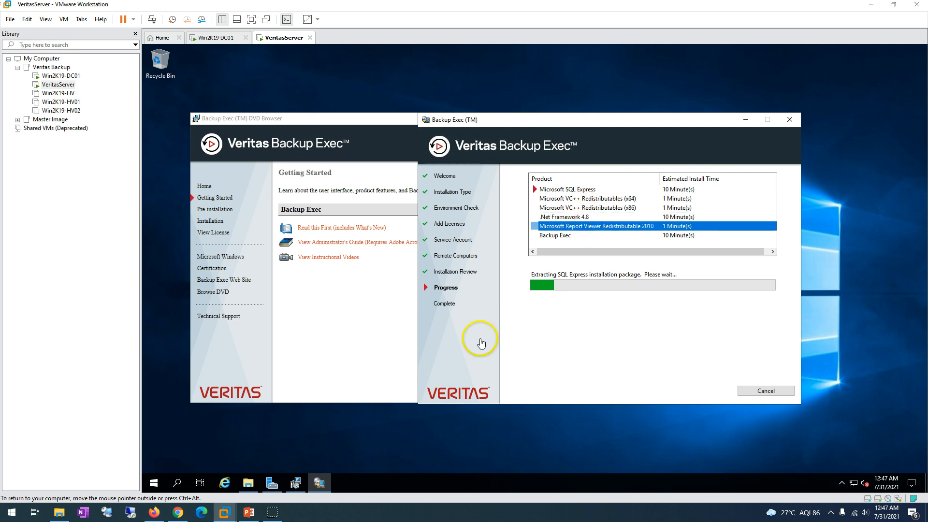
Switch to the PowerPoint slide show, review the Backup Exec 20.1 Installation Requirements slide, and return to VMware Workstation.
{"action": "left_click", "coordinate": [249, 512]}
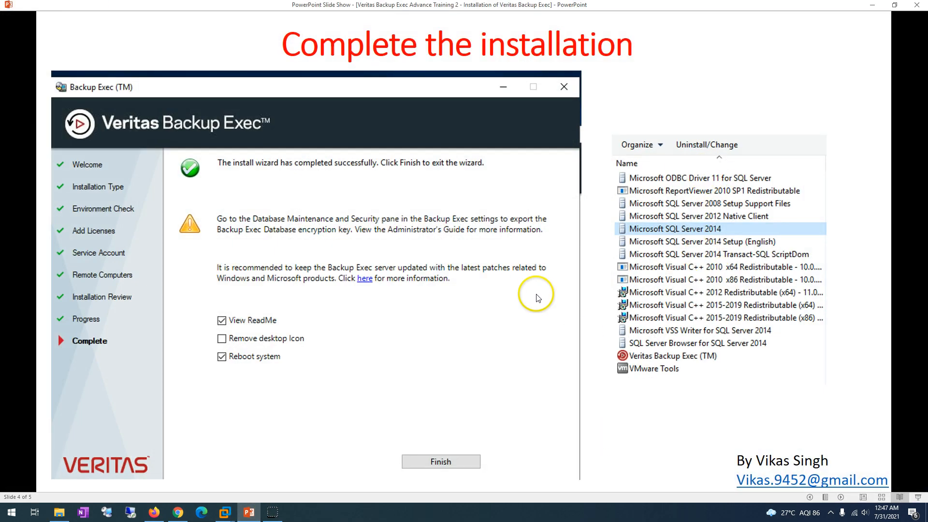
{"action": "left_click", "coordinate": [811, 497]}
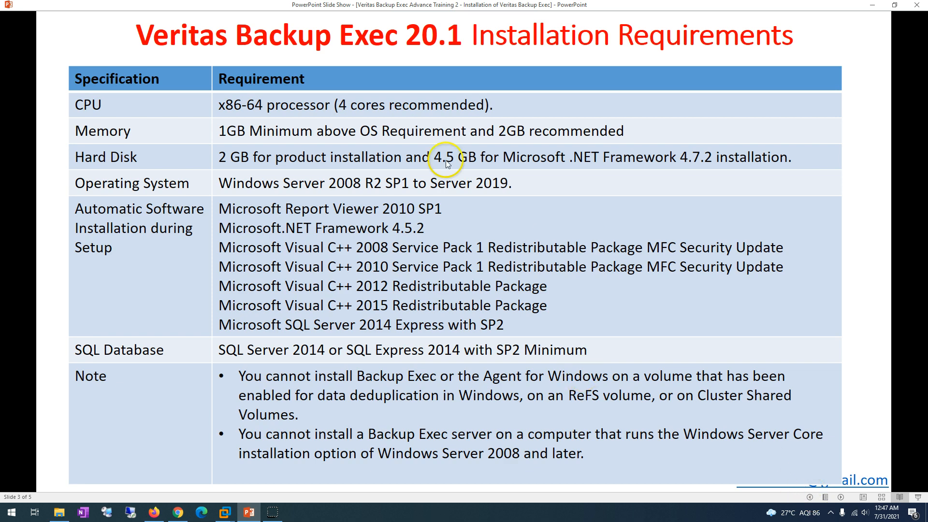
{"action": "left_click", "coordinate": [841, 498]}
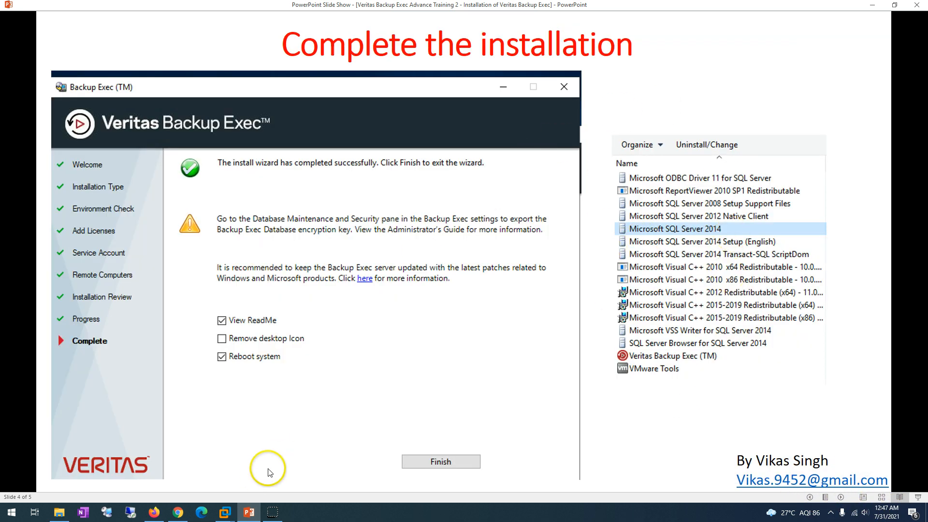
{"action": "left_click", "coordinate": [248, 511]}
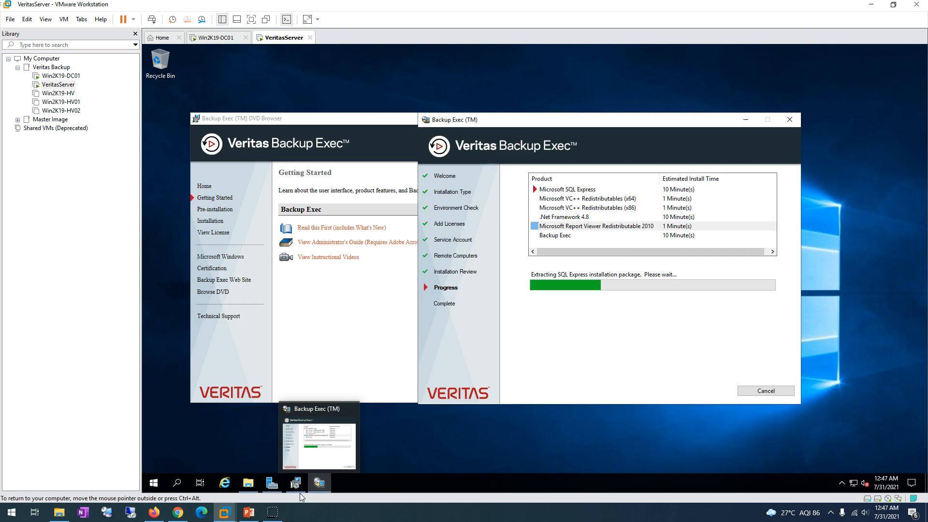
Show Control Panel with large icons, open Programs and Features, and move its window clear of the installer's progress list.
{"action": "key", "text": "super"}
{"action": "left_click", "coordinate": [423, 262]}
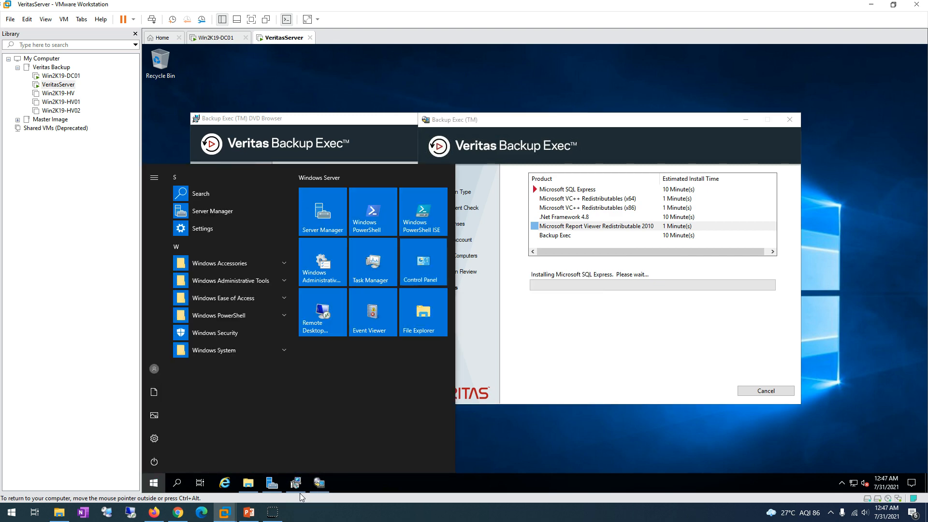
{"action": "left_click", "coordinate": [700, 179]}
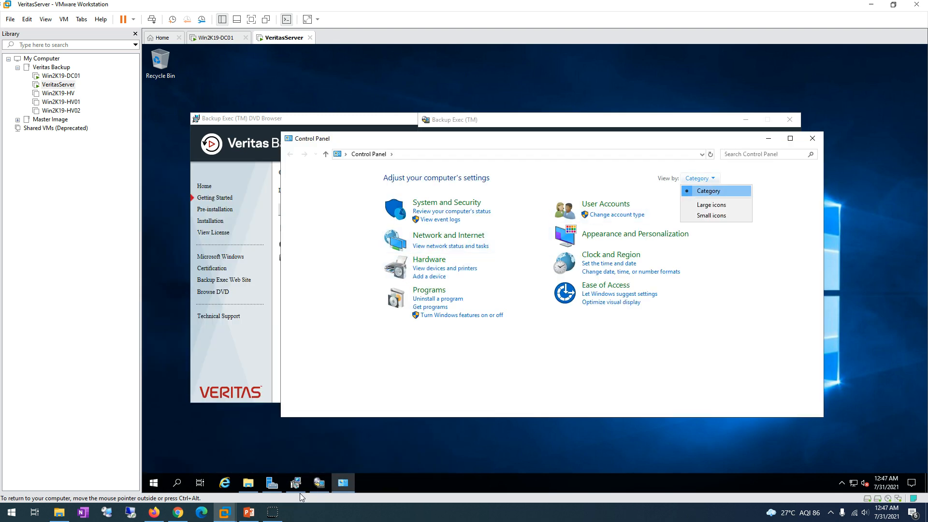
{"action": "left_click", "coordinate": [711, 205]}
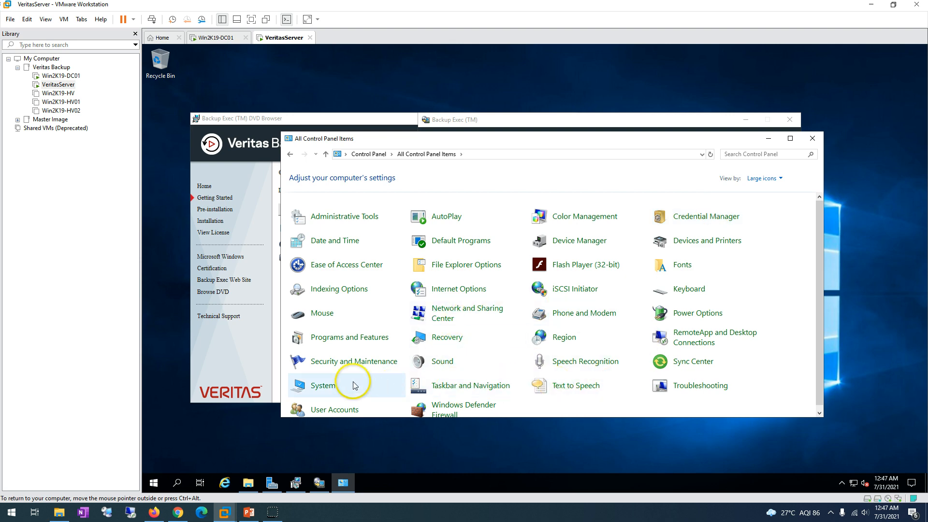
{"action": "left_click", "coordinate": [342, 336]}
{"action": "left_click_drag", "start_coordinate": [554, 148], "coordinate": [139, 219]}
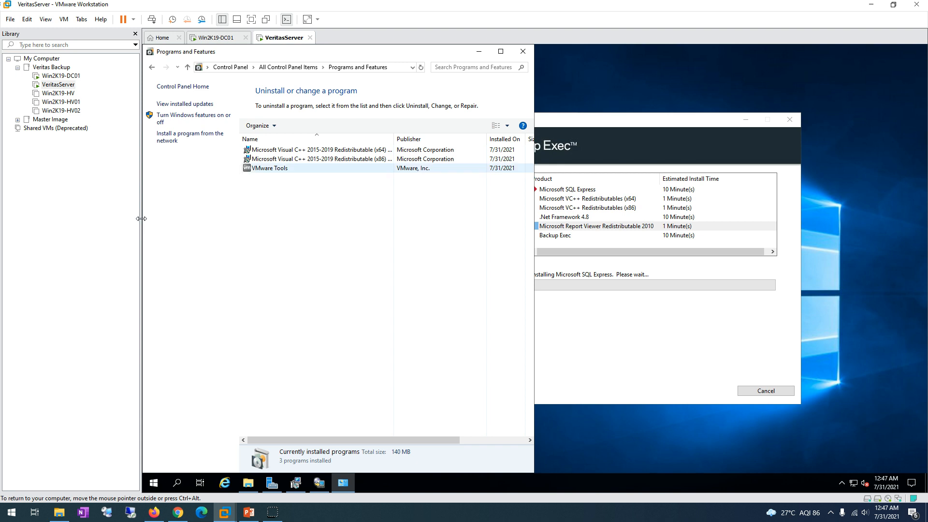
Inspect the Microsoft Visual C++ 2015-2019 Redistributable and VMware Tools entries among the installed programs.
{"action": "left_click", "coordinate": [309, 168]}
{"action": "left_click", "coordinate": [309, 150]}
{"action": "left_click", "coordinate": [309, 159]}
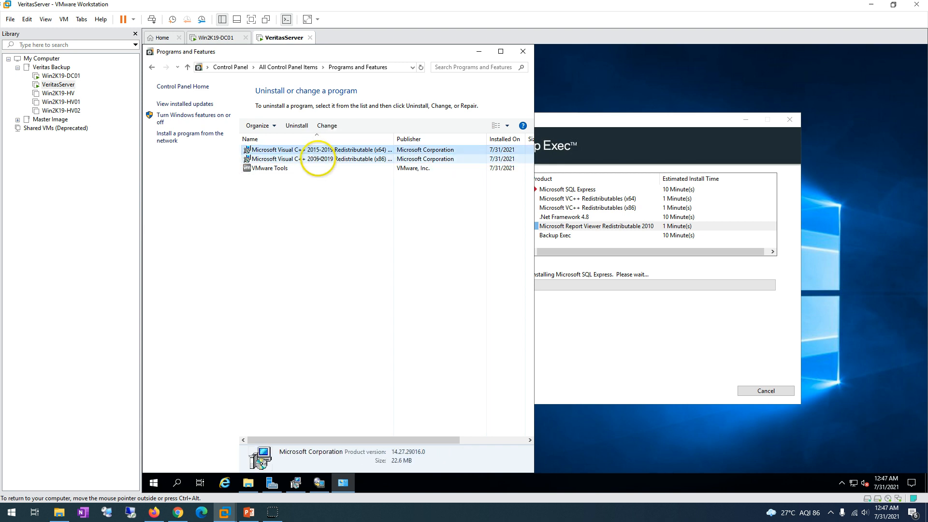
{"action": "left_click", "coordinate": [290, 168]}
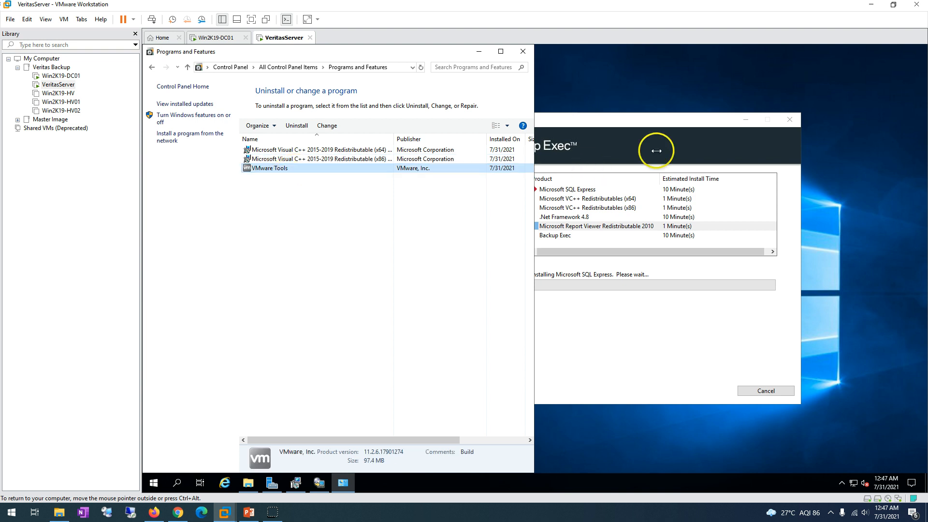
Reposition the Backup Exec installer window so its progress can be watched alongside the installed programs list.
{"action": "mouse_move", "coordinate": [637, 125]}
{"action": "left_mouse_down"}
{"action": "mouse_move", "coordinate": [669, 115]}
{"action": "mouse_move", "coordinate": [679, 122]}
{"action": "mouse_move", "coordinate": [636, 121]}
{"action": "left_mouse_up"}
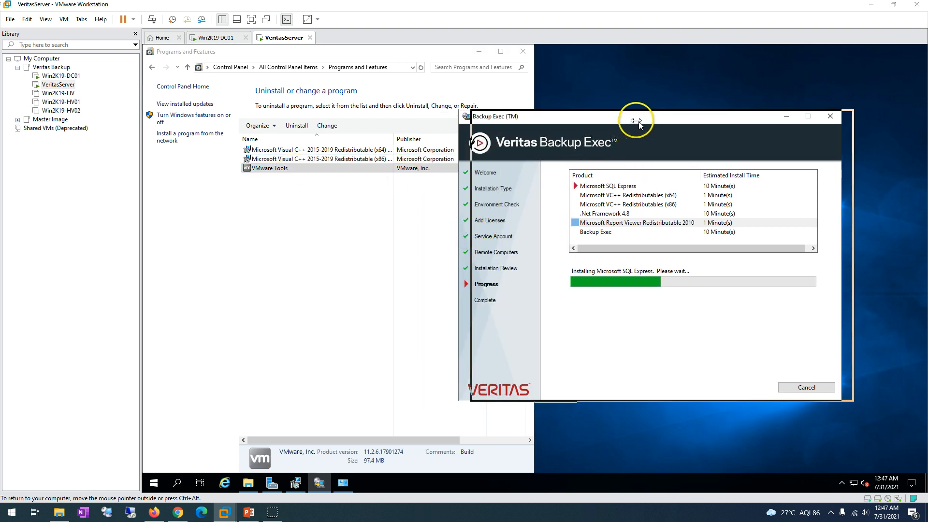
{"action": "left_click", "coordinate": [342, 290]}
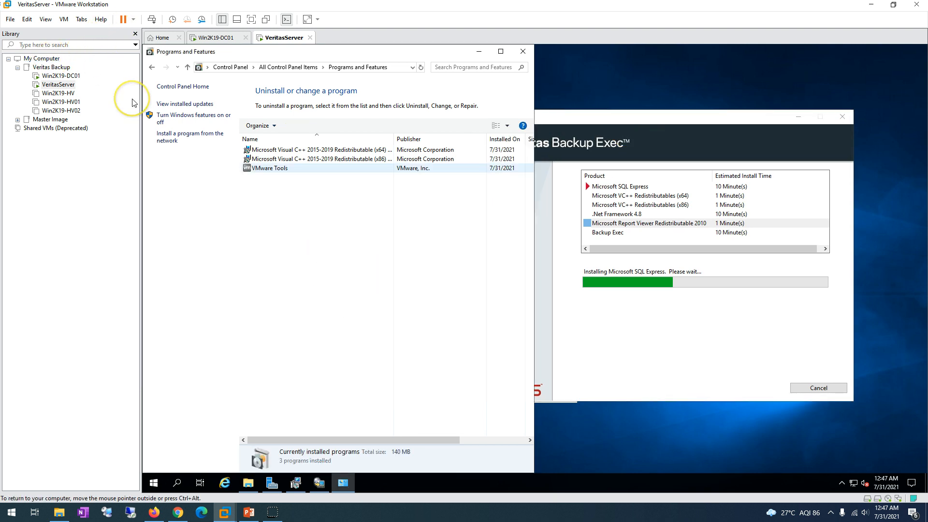
{"action": "left_click", "coordinate": [638, 117]}
{"action": "left_click", "coordinate": [342, 168]}
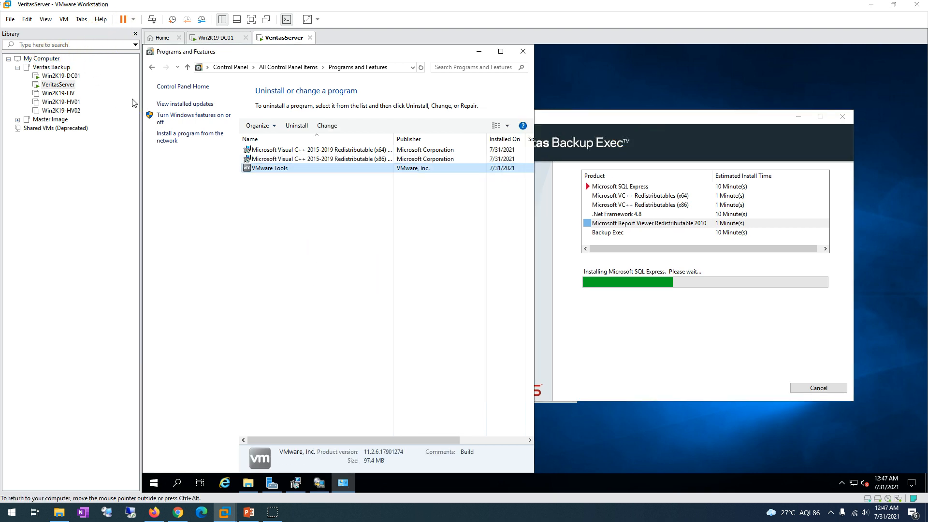
{"action": "left_click", "coordinate": [638, 118]}
{"action": "left_click_drag", "start_coordinate": [638, 118], "coordinate": [660, 113]}
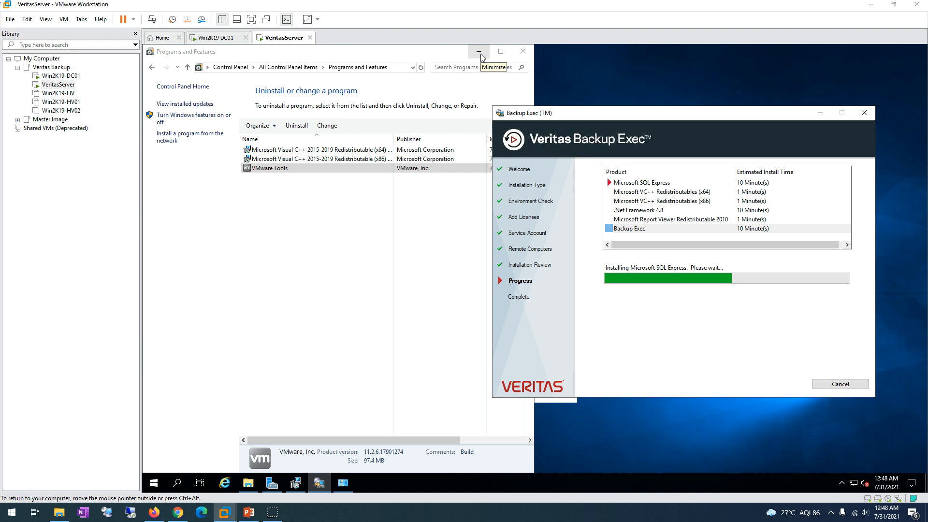
Minimize Programs and Features, shift the installer window aside, and try to open the Administrator's Guide from the DVD Browser's Getting Started page.
{"action": "left_click", "coordinate": [480, 55]}
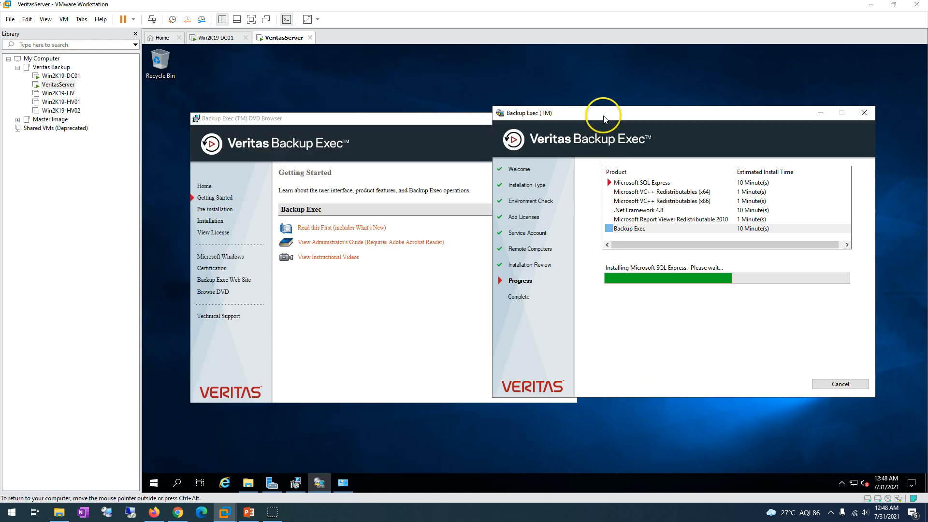
{"action": "left_click_drag", "start_coordinate": [601, 114], "coordinate": [626, 108]}
{"action": "left_click", "coordinate": [358, 372]}
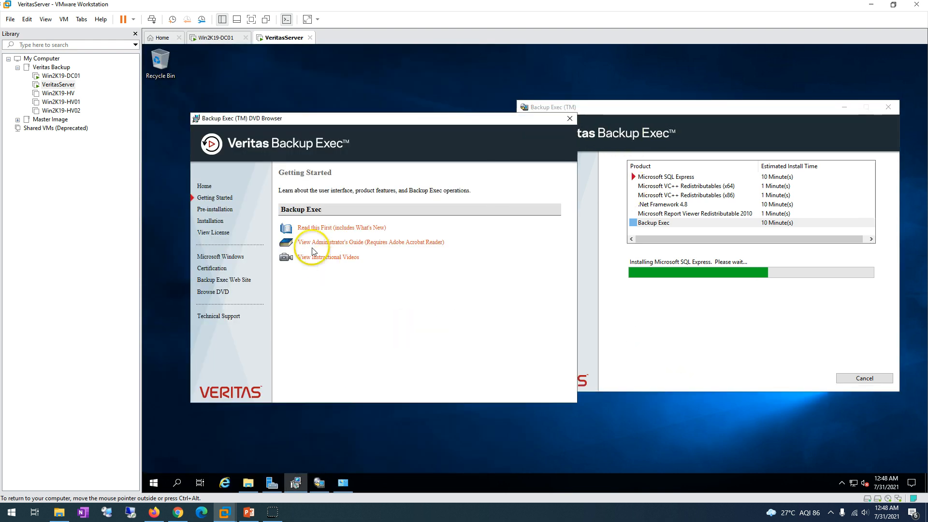
{"action": "left_click", "coordinate": [327, 246]}
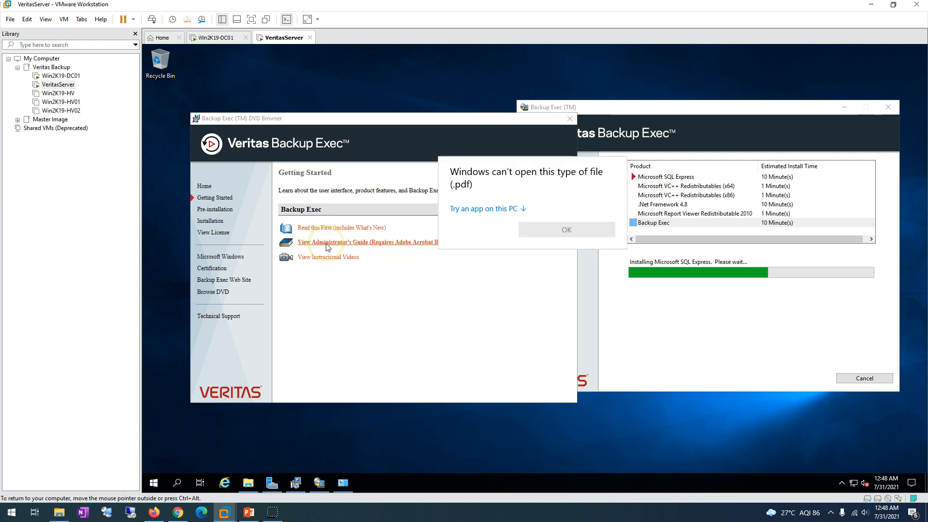
{"action": "left_click", "coordinate": [321, 241]}
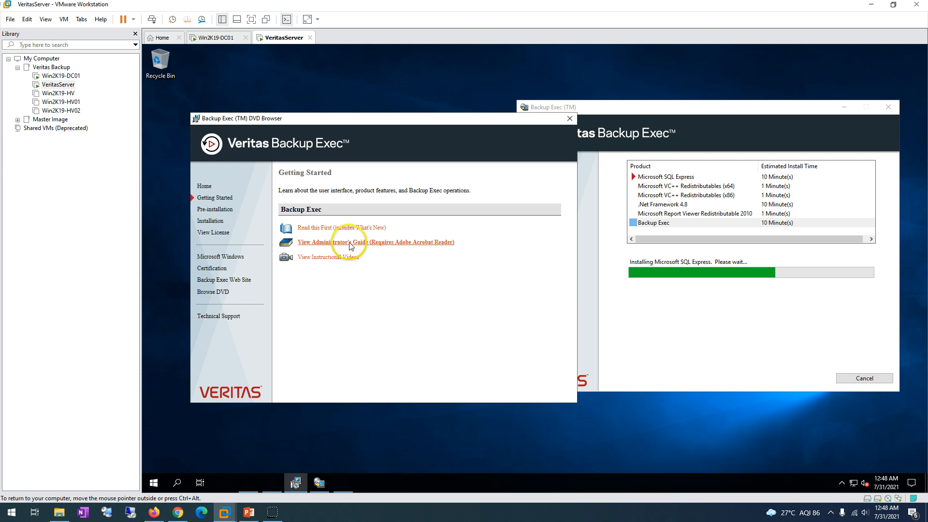
{"action": "left_click", "coordinate": [351, 247]}
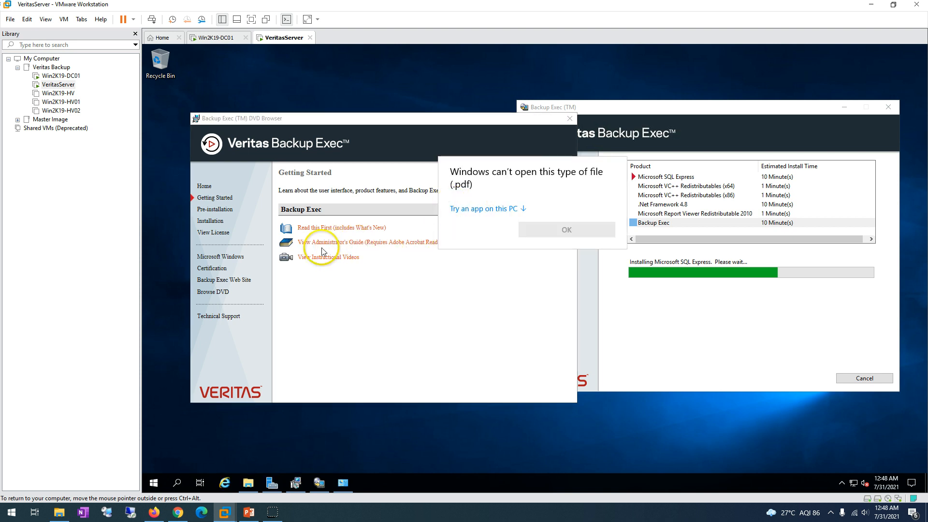
{"action": "left_click", "coordinate": [558, 231]}
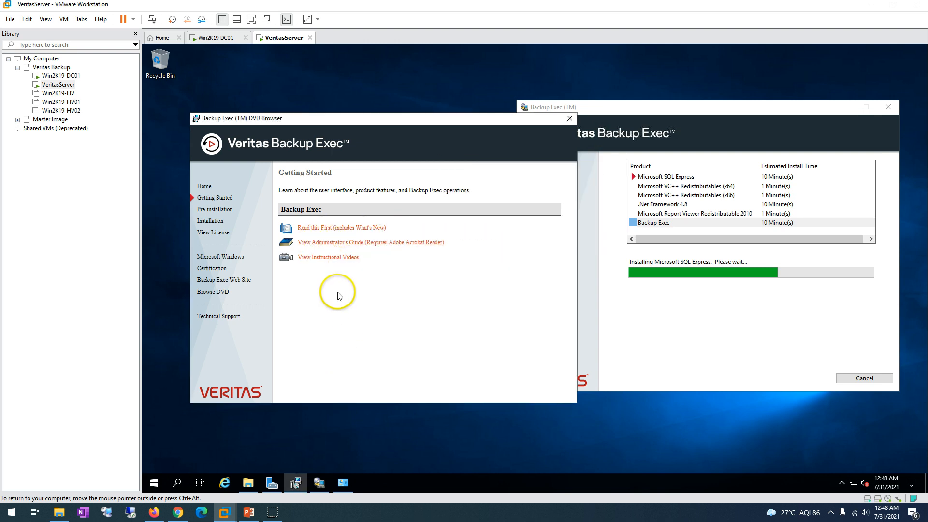
Open the Backup Exec instructional videos from the DVD Browser, reposition the browser window, and try to close it.
{"action": "left_click", "coordinate": [318, 259]}
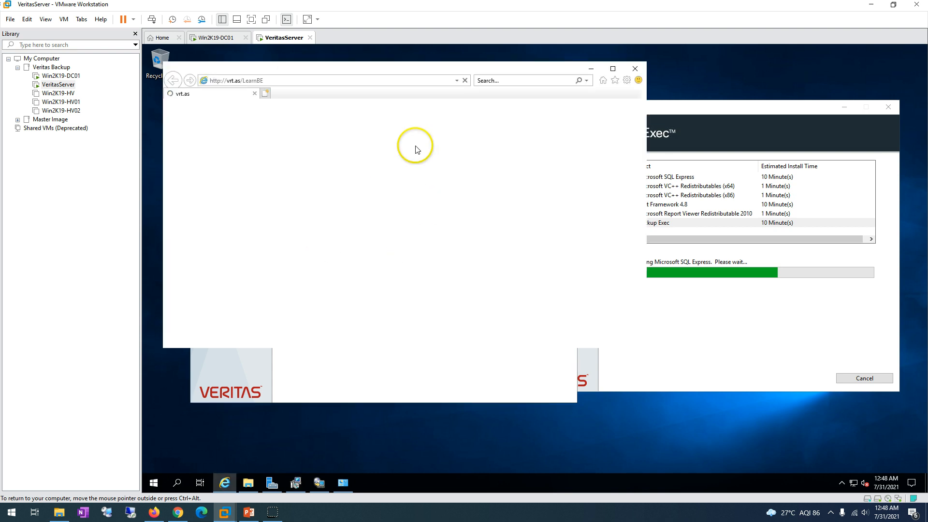
{"action": "left_click_drag", "start_coordinate": [453, 62], "coordinate": [454, 48]}
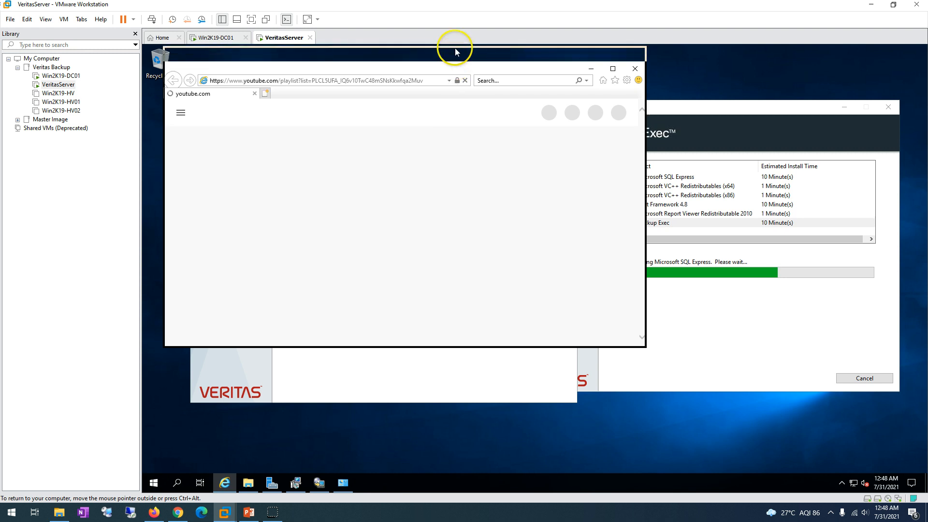
{"action": "left_click_drag", "start_coordinate": [393, 50], "coordinate": [478, 74]}
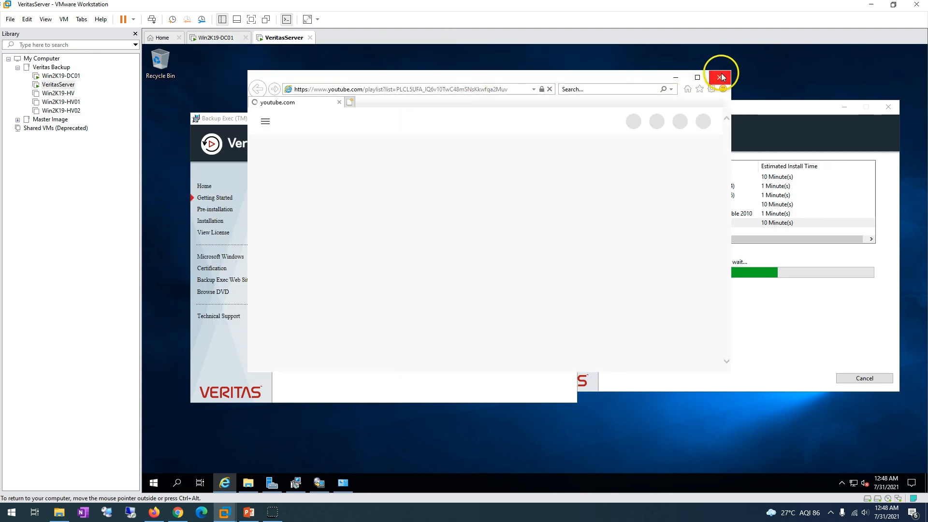
{"action": "left_click", "coordinate": [725, 77]}
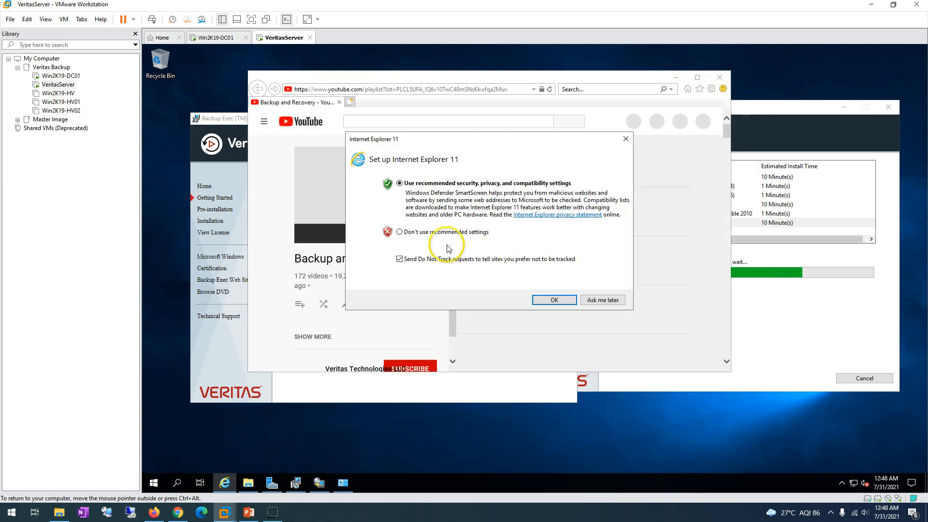
Complete the Internet Explorer 11 setup without recommended settings or Do Not Track requests, and close the browser.
{"action": "left_click", "coordinate": [430, 233]}
{"action": "left_click", "coordinate": [430, 259]}
{"action": "left_click", "coordinate": [542, 300]}
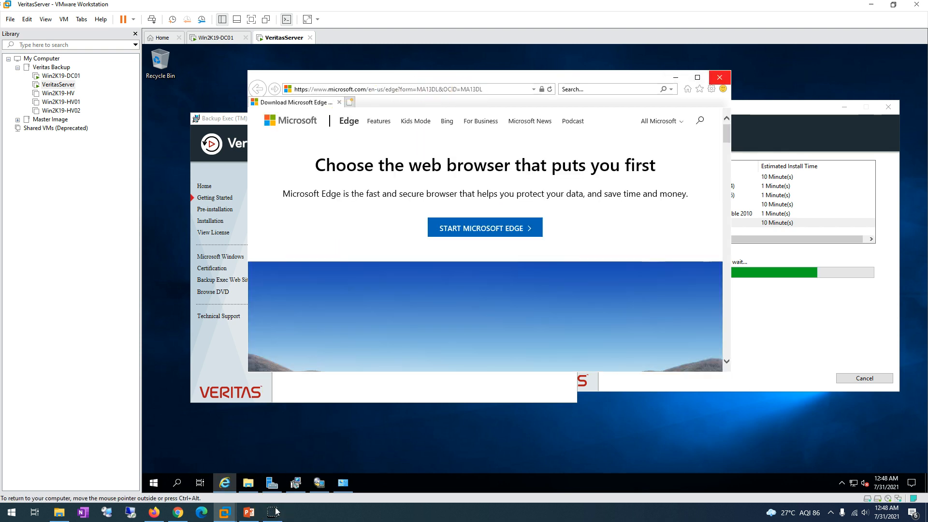
{"action": "left_click", "coordinate": [719, 78]}
Finish the Backup Exec install wizard with View ReadMe turned off and the survey skipped, and close the DVD Browser.
{"action": "left_click_drag", "start_coordinate": [666, 107], "coordinate": [484, 116]}
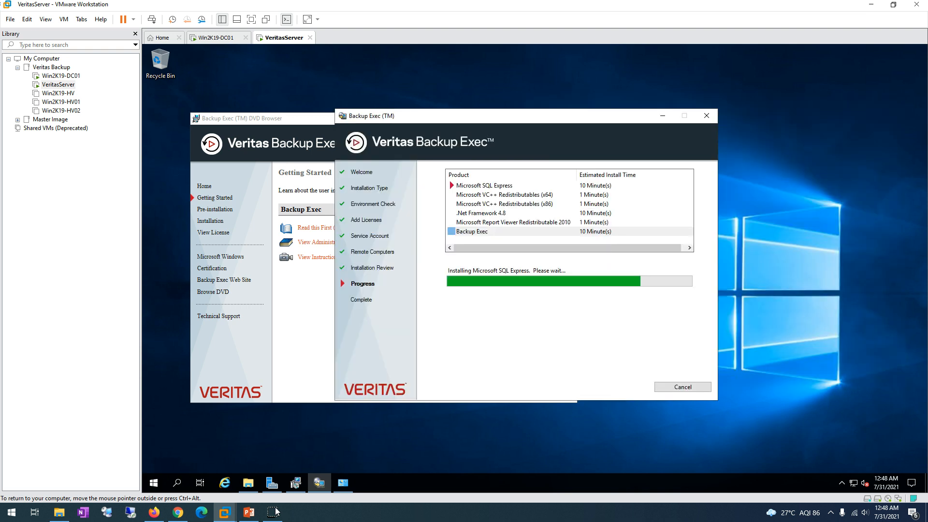
{"action": "mouse_move", "coordinate": [256, 516]}
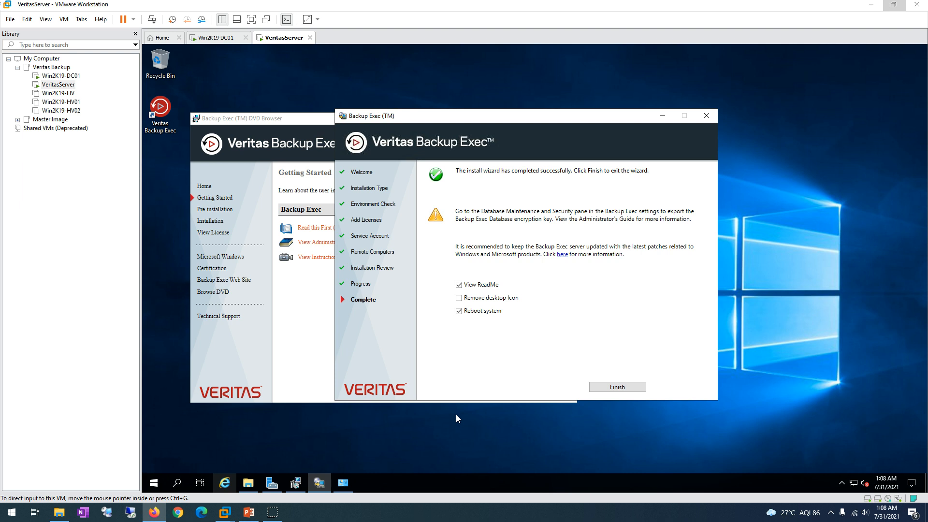
{"action": "left_click", "coordinate": [476, 287]}
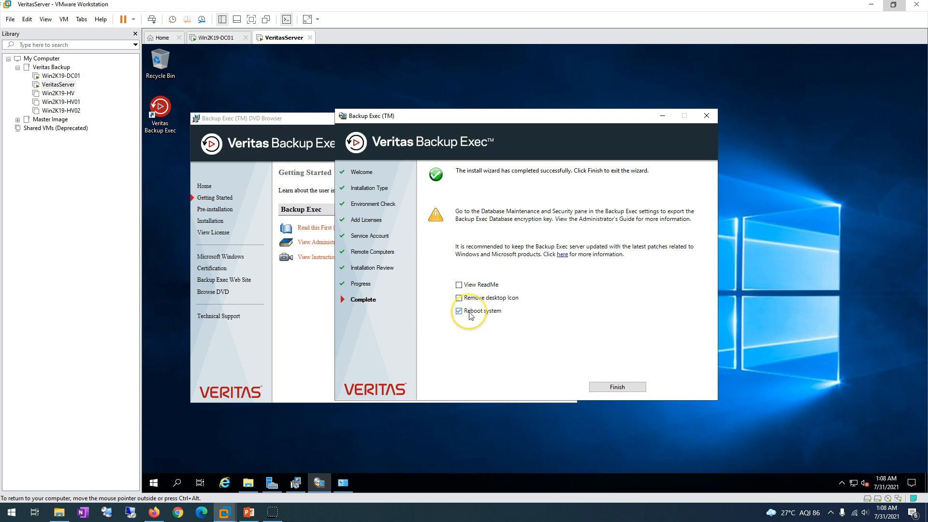
{"action": "left_click", "coordinate": [613, 384]}
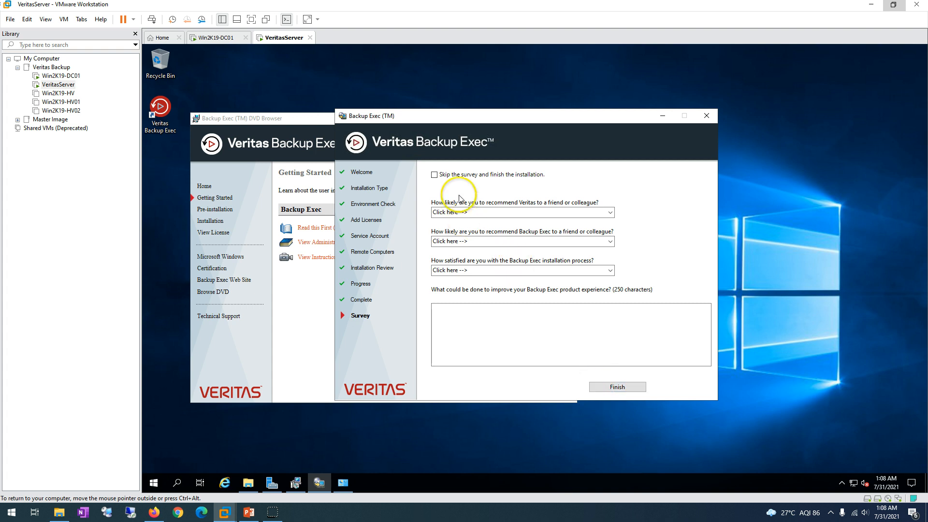
{"action": "left_click", "coordinate": [459, 175]}
{"action": "left_click", "coordinate": [604, 387]}
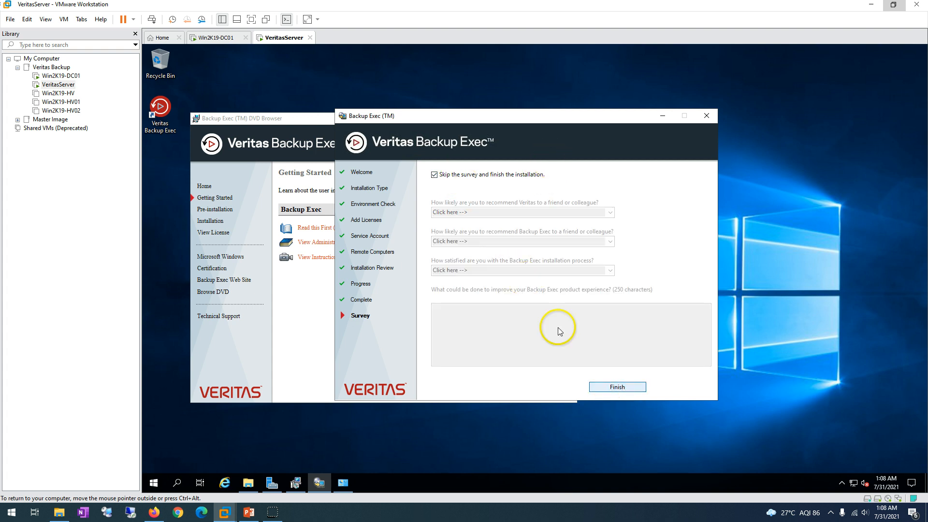
{"action": "left_click", "coordinate": [621, 386]}
{"action": "left_click", "coordinate": [570, 119]}
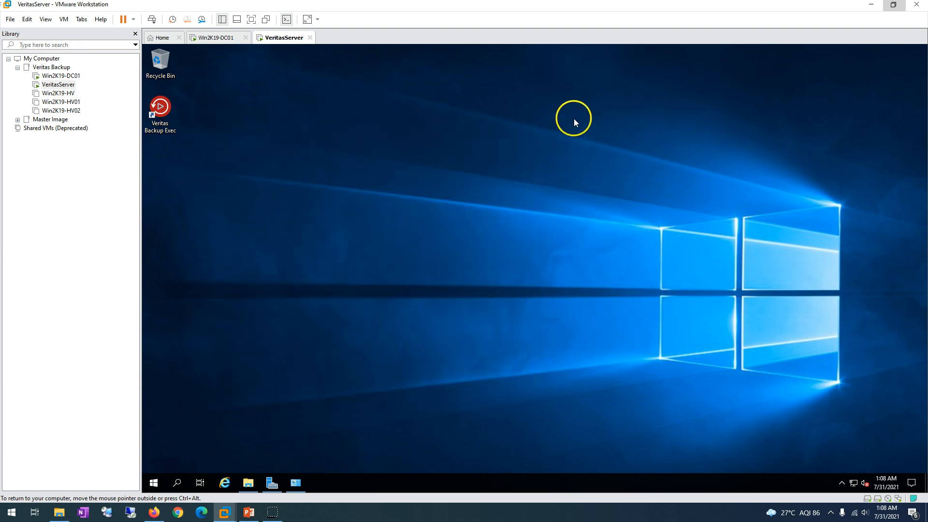
Restore Programs and Features, refresh the installed programs list, and dock its window to one half of the desktop.
{"action": "left_click", "coordinate": [298, 482]}
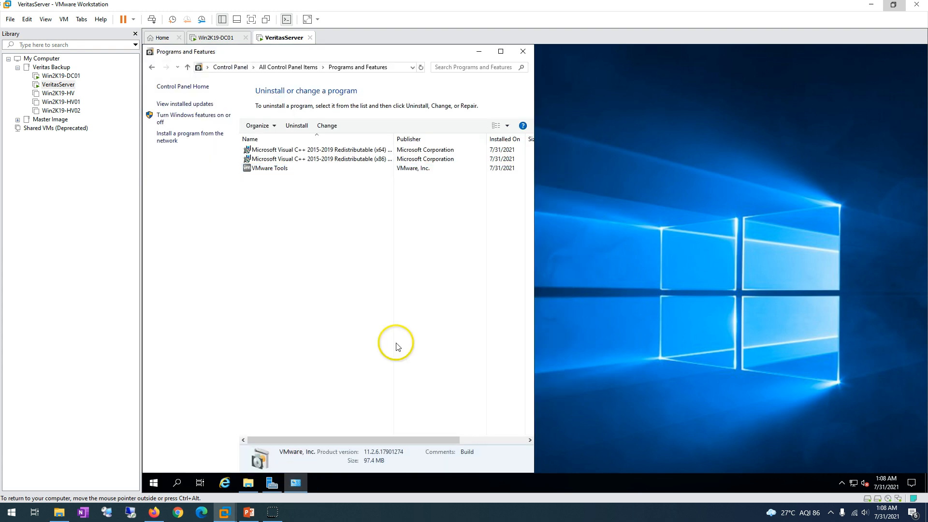
{"action": "left_click", "coordinate": [420, 68]}
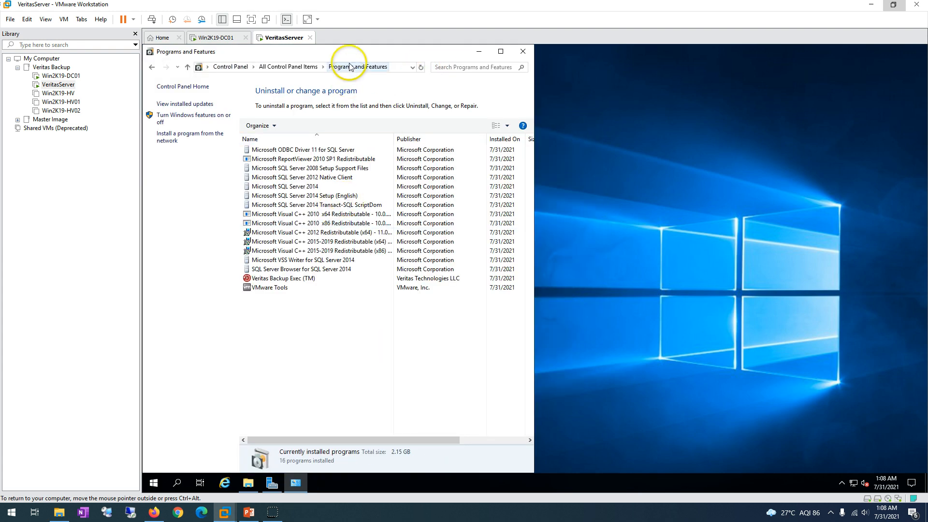
{"action": "left_click_drag", "start_coordinate": [927, 62], "coordinate": [927, 62]}
{"action": "left_click", "coordinate": [793, 159]}
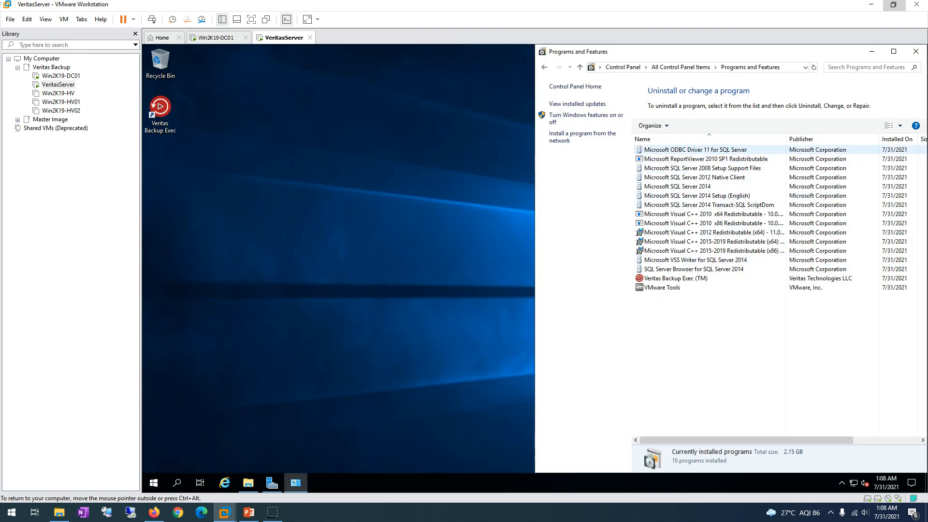
Inspect the Veritas Backup Exec, SQL Server Browser and VMware Tools entries among the installed programs, and close Programs and Features.
{"action": "left_click", "coordinate": [676, 278]}
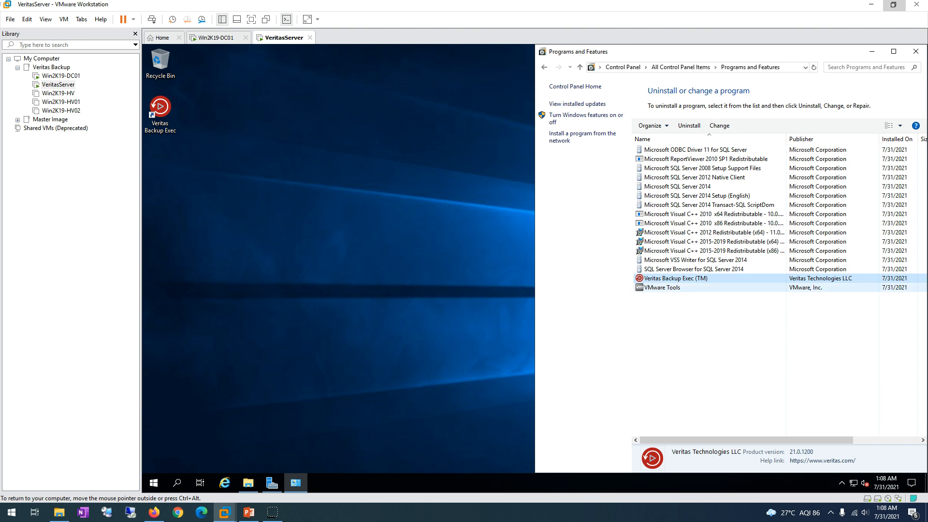
{"action": "left_click", "coordinate": [675, 289]}
{"action": "left_click", "coordinate": [677, 269]}
{"action": "left_click", "coordinate": [677, 288]}
{"action": "left_click", "coordinate": [680, 269]}
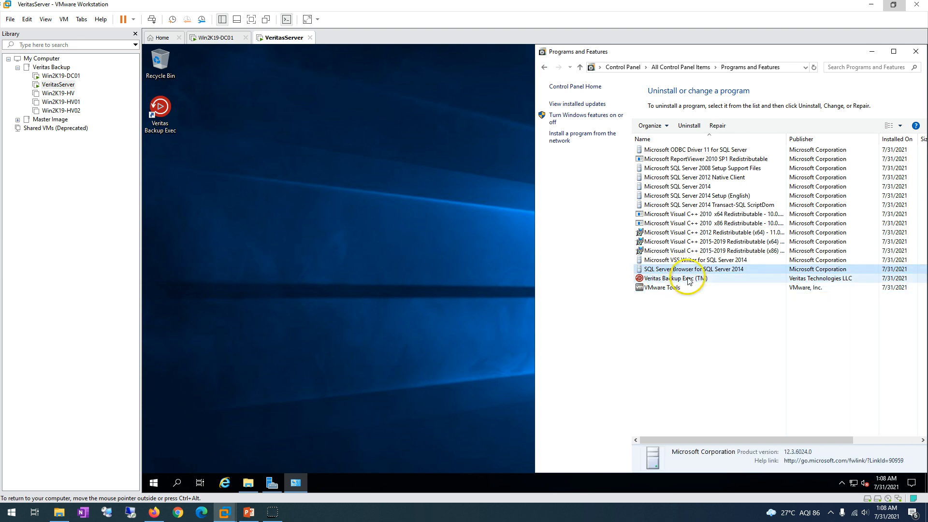
{"action": "left_click", "coordinate": [684, 278]}
{"action": "left_click", "coordinate": [915, 51]}
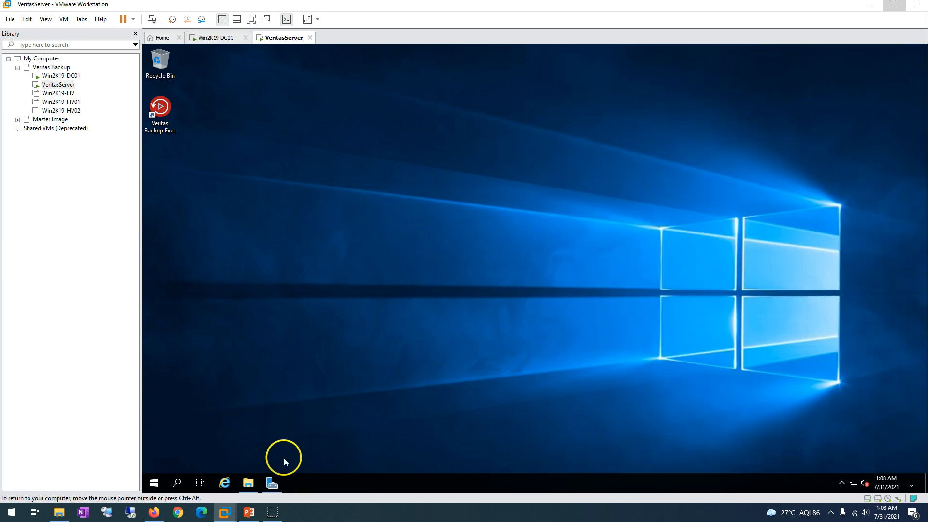
Check the File and Storage Services manageability details in Server Manager for VERITASSERVER, and close Server Manager.
{"action": "left_click", "coordinate": [271, 480]}
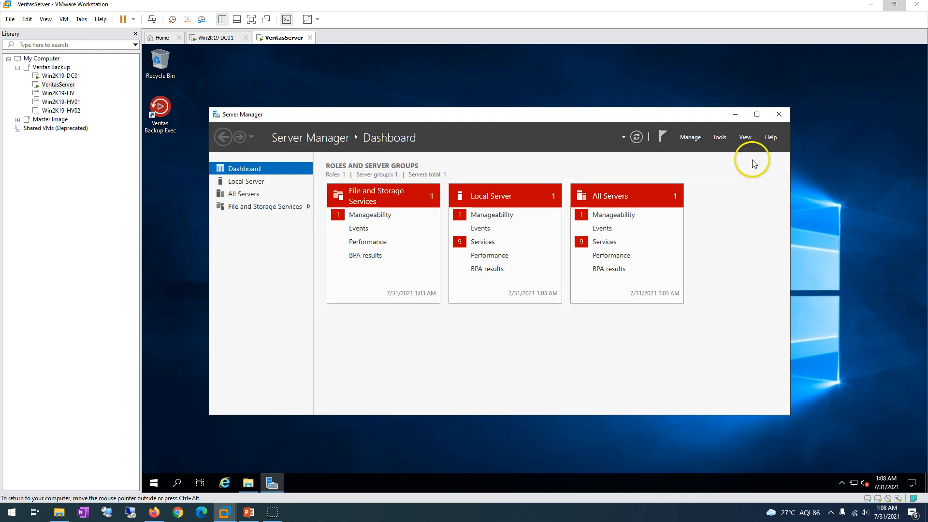
{"action": "left_click", "coordinate": [163, 122]}
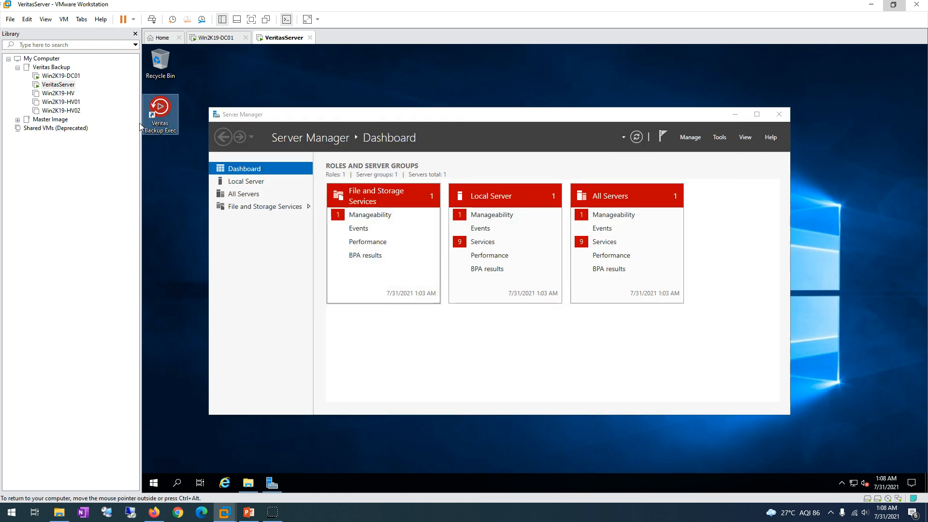
{"action": "left_click", "coordinate": [371, 215]}
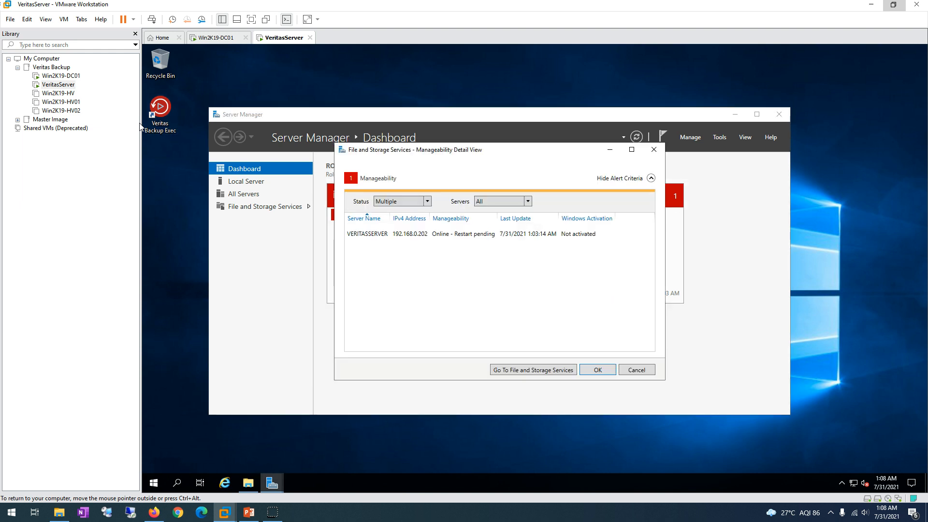
{"action": "left_click", "coordinate": [445, 233]}
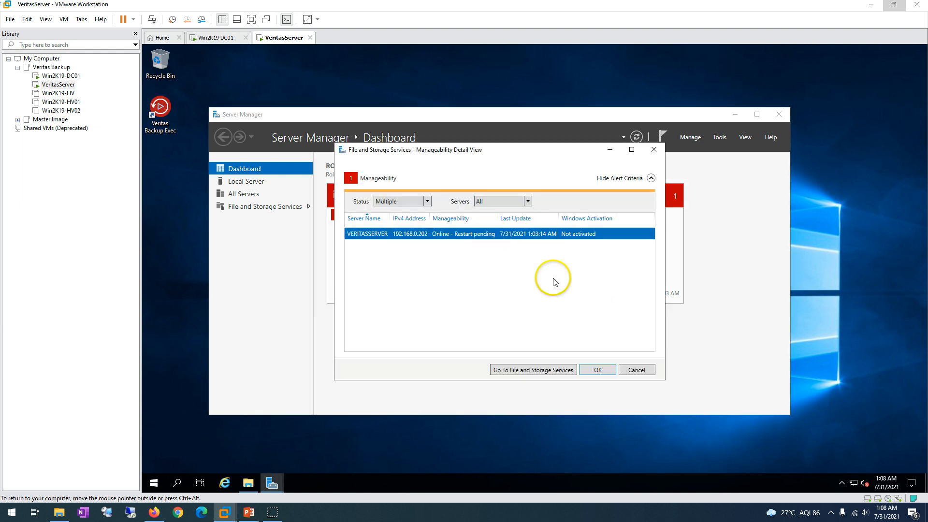
{"action": "left_click", "coordinate": [598, 370]}
{"action": "left_click", "coordinate": [779, 114]}
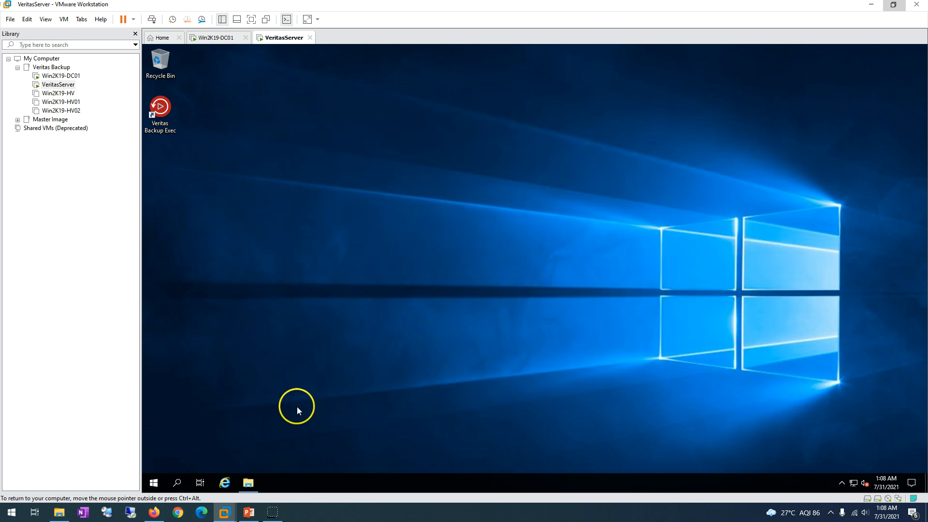
Restart the VeritasServer virtual machine from within Windows and confirm the restart.
{"action": "right_click", "coordinate": [159, 482]}
{"action": "mouse_move", "coordinate": [207, 454]}
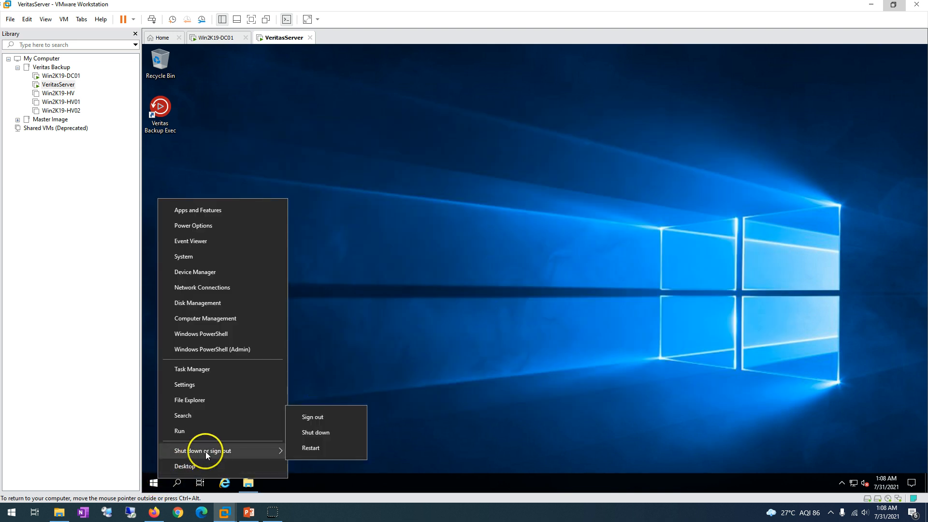
{"action": "left_click", "coordinate": [338, 451]}
{"action": "left_click", "coordinate": [297, 457]}
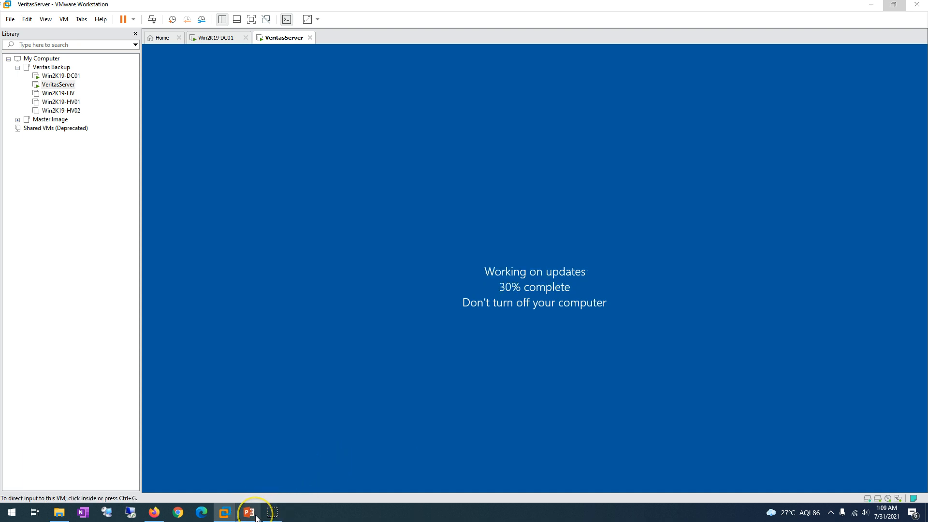
Sign back in to VeritasServer with the VeritasAdmin account password, start Veritas Backup Exec, and minimize Server Manager.
{"action": "mouse_move", "coordinate": [256, 517]}
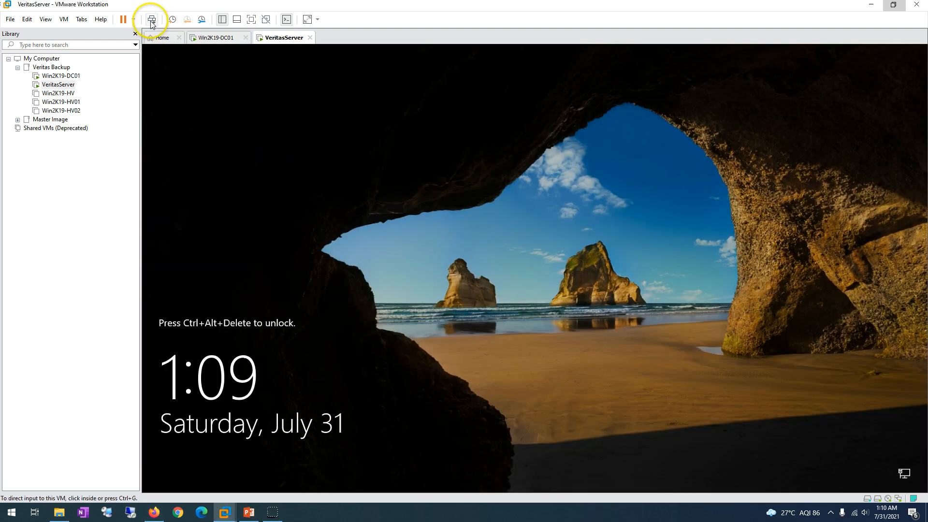
{"action": "left_click", "coordinate": [151, 20]}
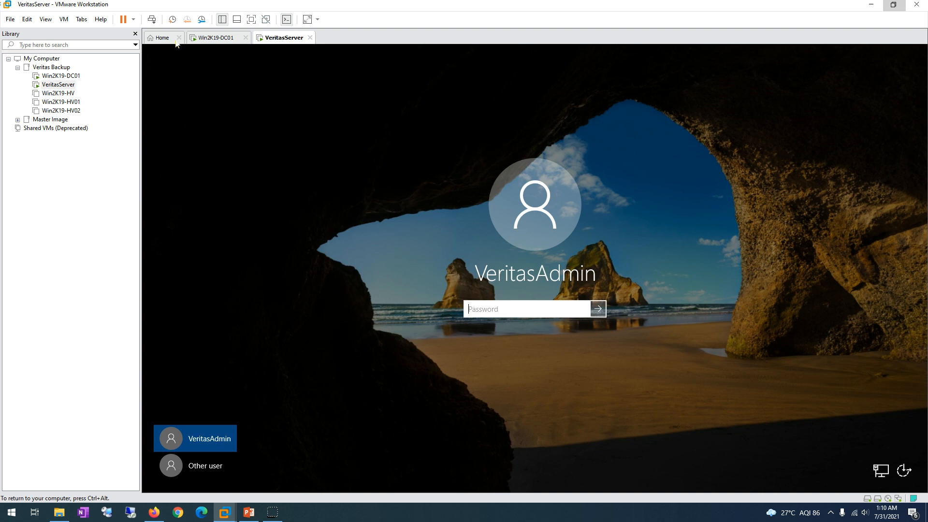
{"action": "key", "text": "Return"}
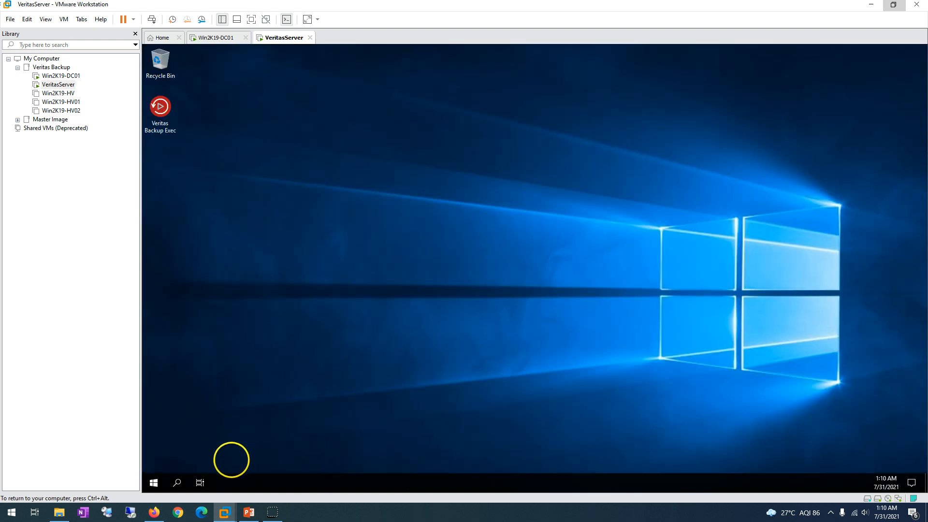
{"action": "left_click", "coordinate": [156, 113]}
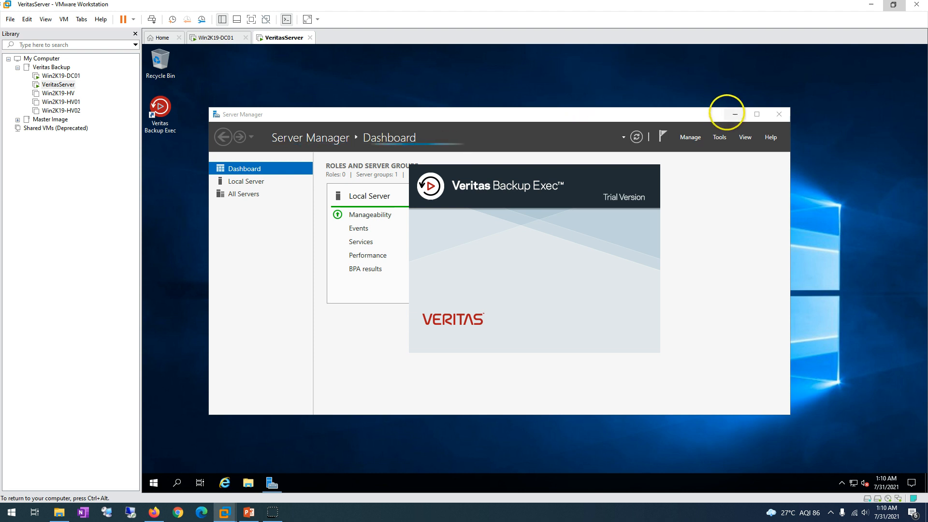
{"action": "left_click", "coordinate": [734, 114]}
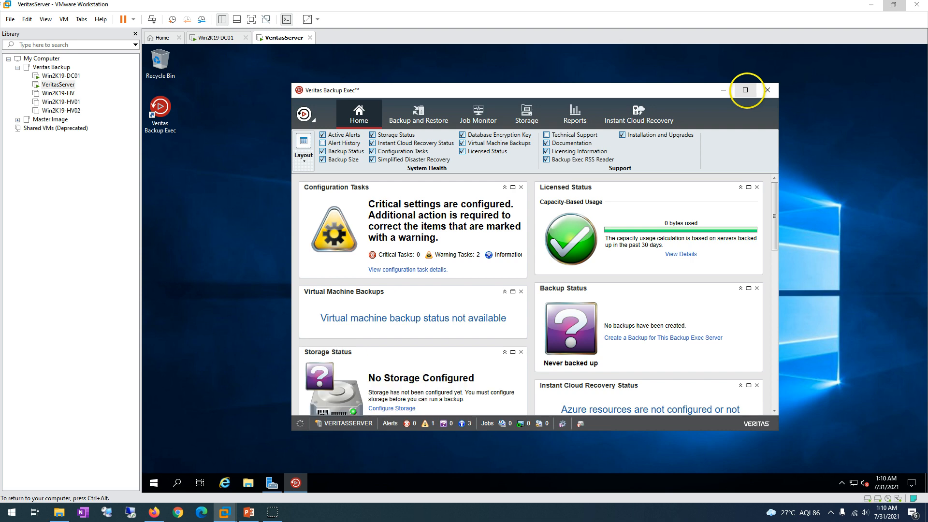
Maximize the Backup Exec console and set the What's New dialog not to show again.
{"action": "left_click", "coordinate": [745, 90]}
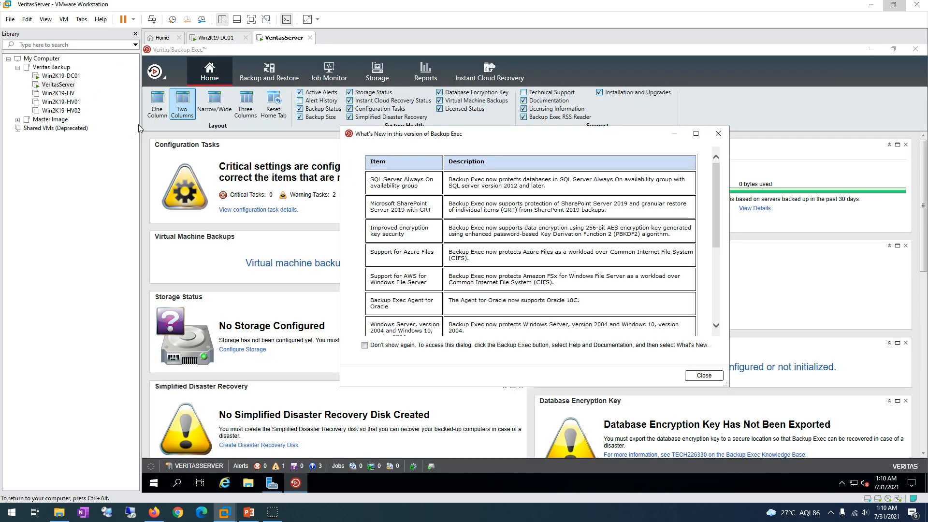
{"action": "left_click", "coordinate": [365, 345]}
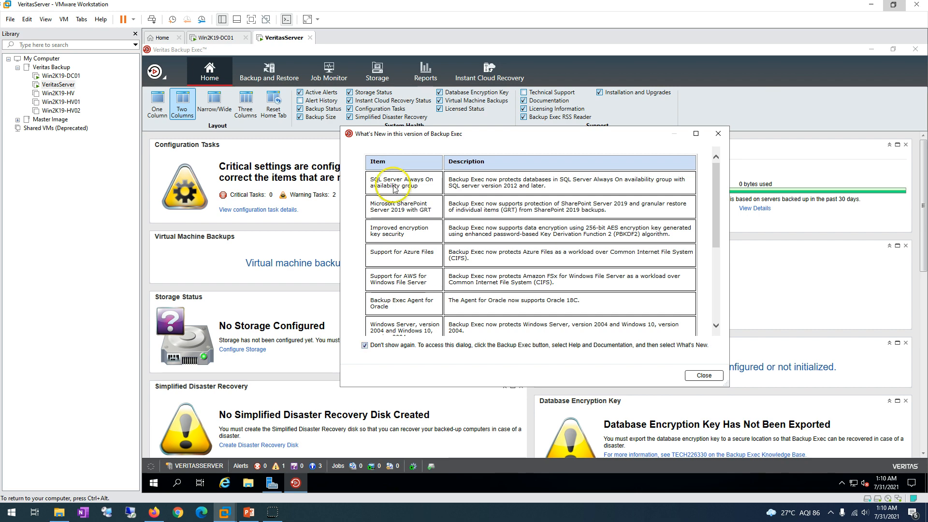
Review the SQL Server Always On and SharePoint Server 2019 entries in the What's New list, and close the dialog.
{"action": "left_click_drag", "start_coordinate": [393, 186], "coordinate": [432, 332]}
{"action": "left_click", "coordinate": [470, 233]}
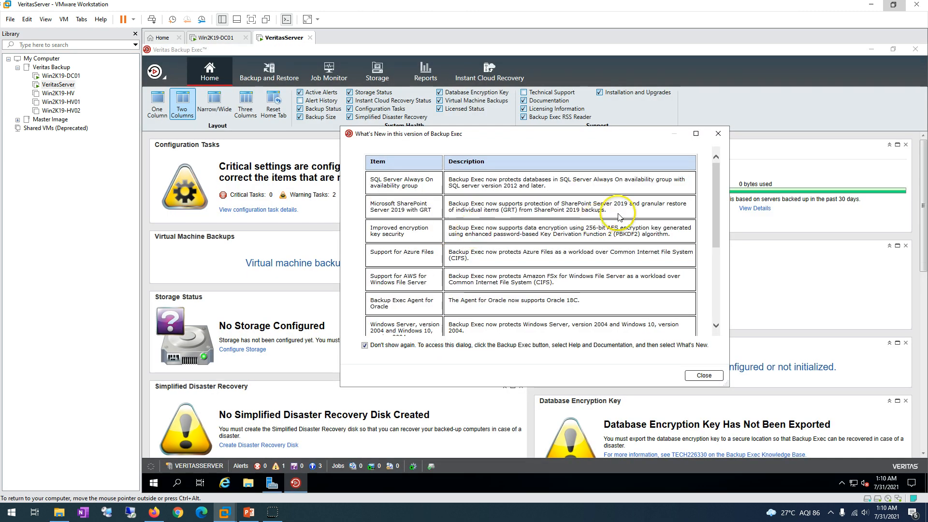
{"action": "left_click_drag", "start_coordinate": [714, 213], "coordinate": [709, 177]}
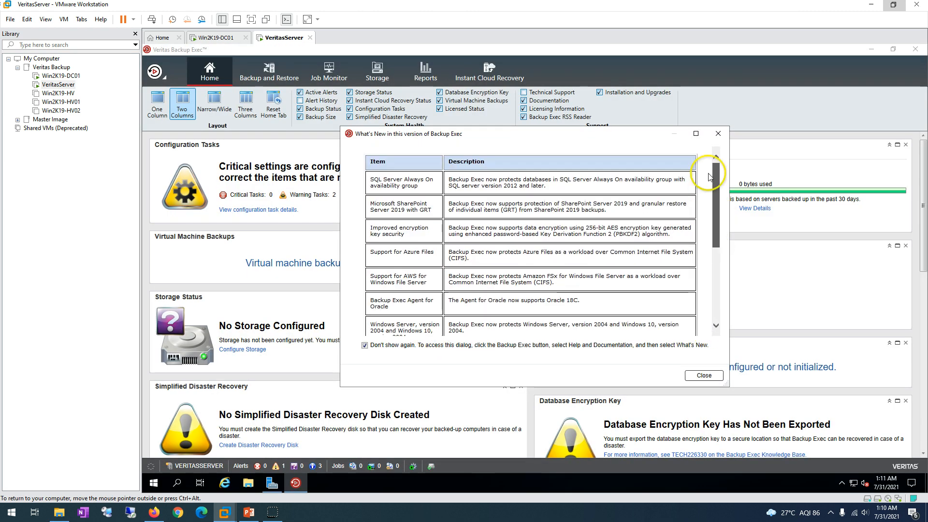
{"action": "left_click_drag", "start_coordinate": [370, 179], "coordinate": [419, 195]}
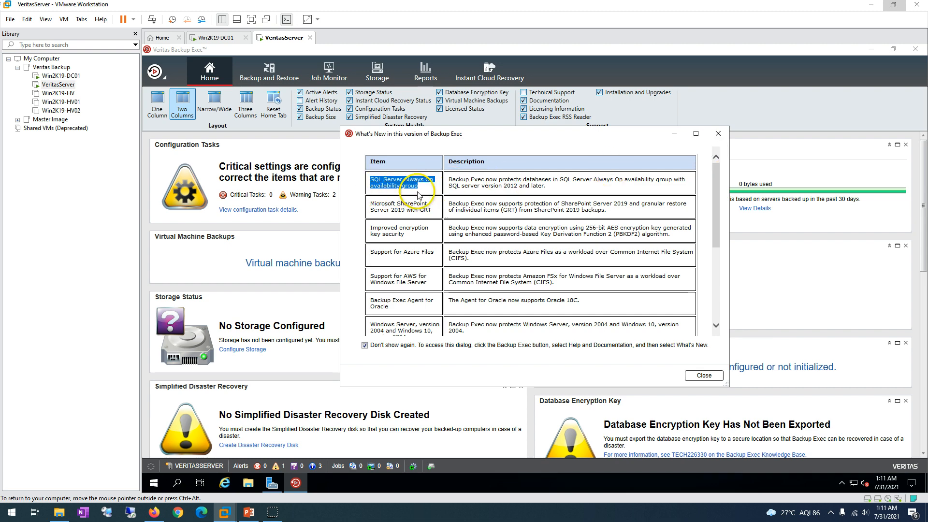
{"action": "left_click", "coordinate": [419, 195]}
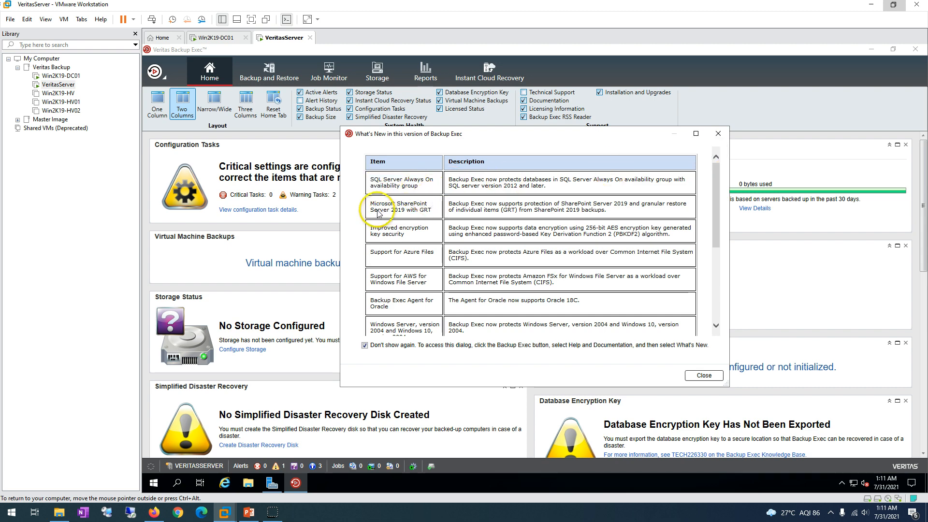
{"action": "left_click_drag", "start_coordinate": [371, 203], "coordinate": [416, 219]}
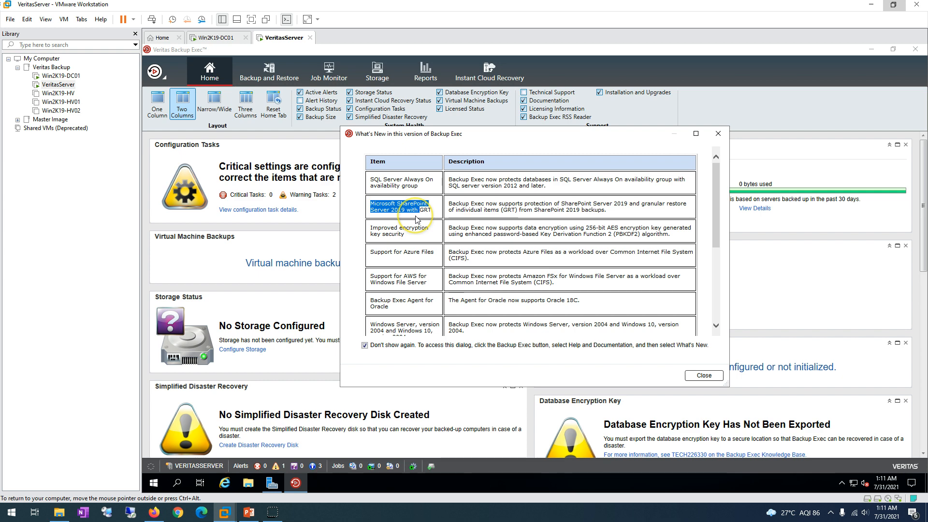
{"action": "left_click", "coordinate": [428, 237]}
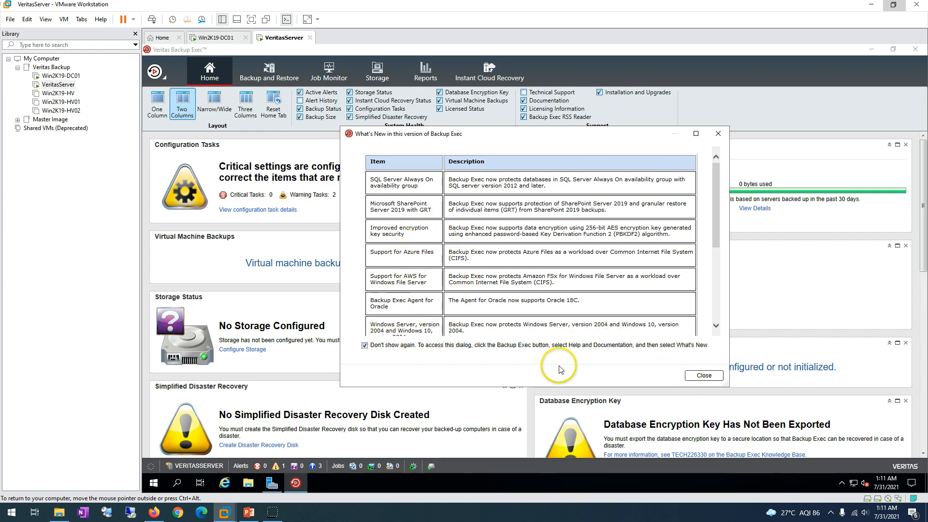
{"action": "left_click", "coordinate": [697, 379]}
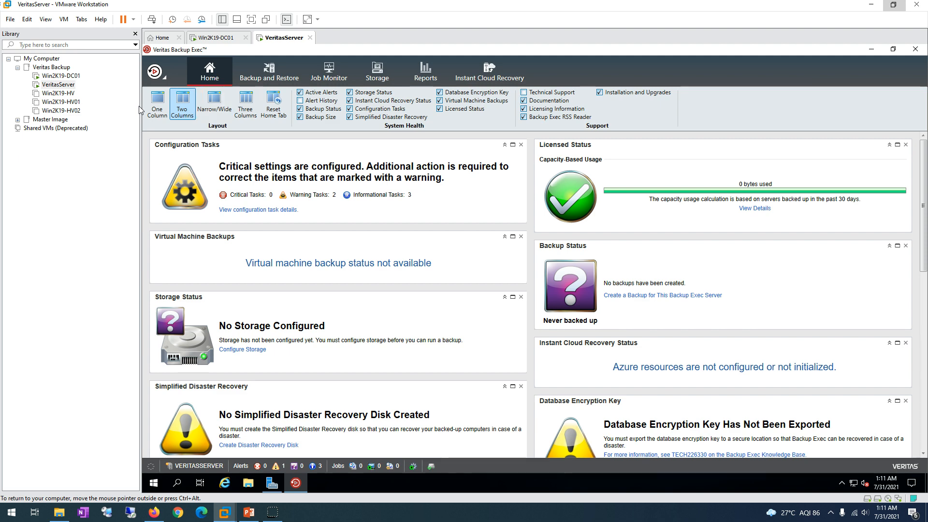
Hide the Active Alerts, Backup Status, Backup Size, Storage Status, Configuration Tasks and Simplified Disaster Recovery items on the Home view.
{"action": "left_click_drag", "start_coordinate": [923, 208], "coordinate": [891, 165]}
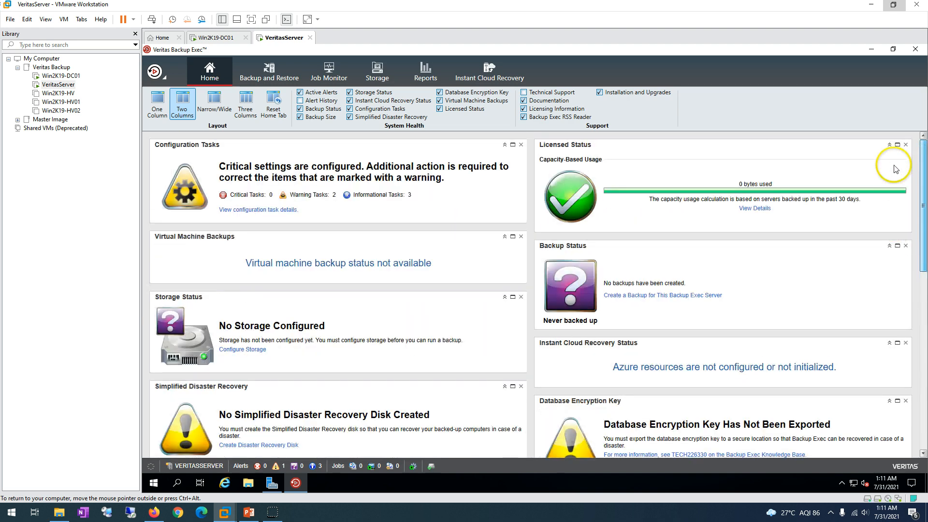
{"action": "left_click", "coordinate": [321, 92]}
{"action": "left_click", "coordinate": [321, 109]}
{"action": "left_click", "coordinate": [331, 117]}
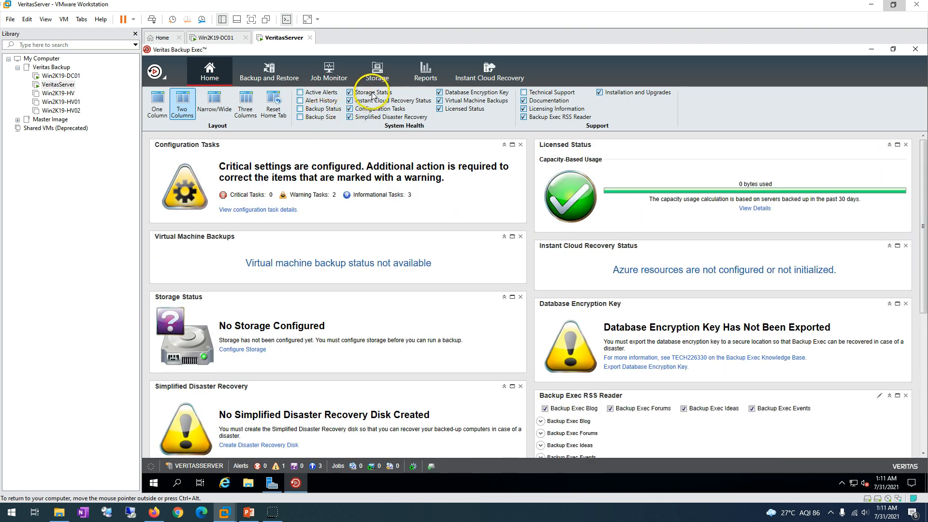
{"action": "left_click", "coordinate": [372, 93]}
{"action": "left_click", "coordinate": [379, 109]}
{"action": "left_click", "coordinate": [381, 117]}
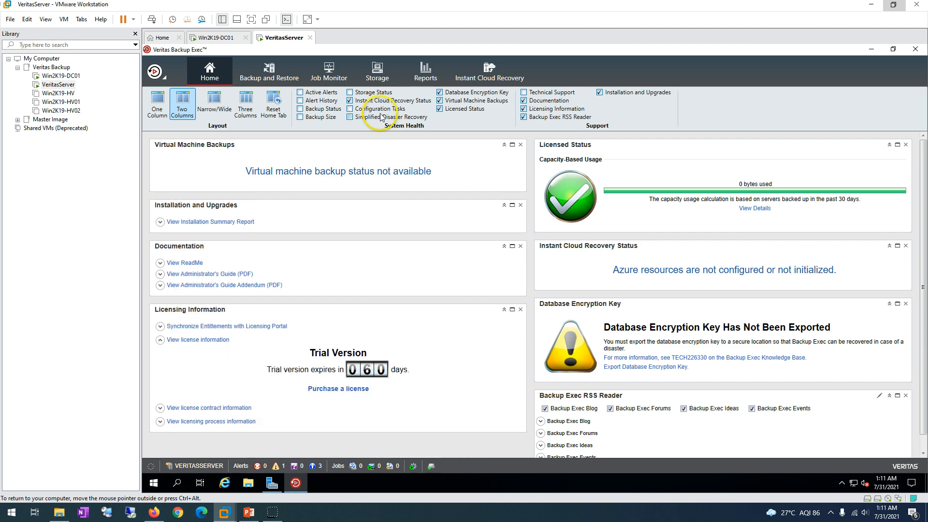
{"action": "left_click", "coordinate": [382, 117]}
Hide the Instant Cloud Recovery Status, Database Encryption Key, Virtual Machine Backups and Licensed Status items on the Home view.
{"action": "left_click", "coordinate": [382, 101]}
{"action": "left_click", "coordinate": [441, 93]}
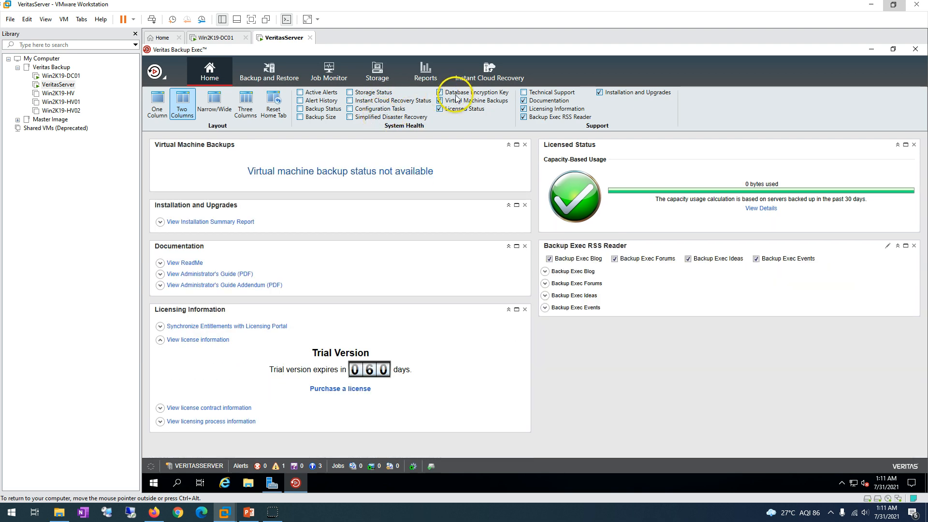
{"action": "left_click", "coordinate": [441, 100]}
{"action": "left_click", "coordinate": [454, 108]}
Hide the Documentation, Licensing Information, Backup Exec RSS Reader, and Installation and Upgrades support items on the Home view.
{"action": "left_click", "coordinate": [550, 101]}
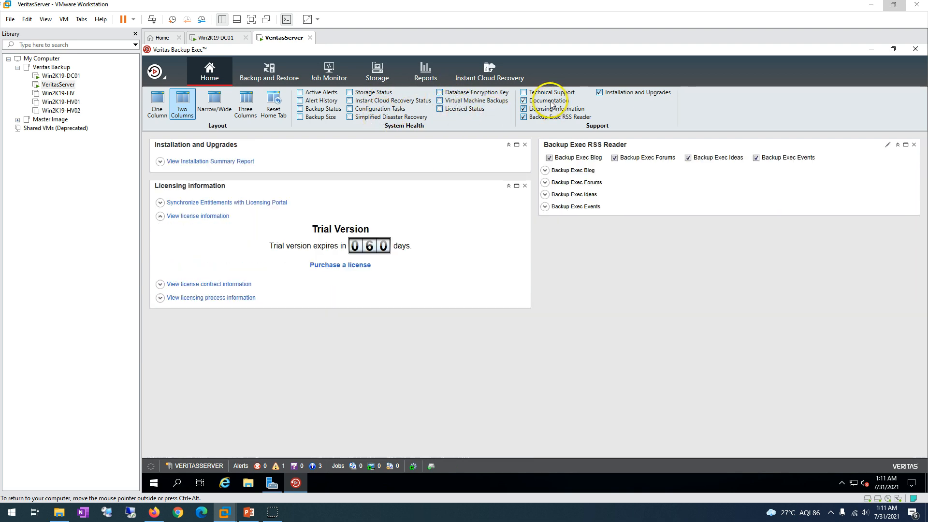
{"action": "left_click", "coordinate": [548, 109]}
{"action": "left_click", "coordinate": [548, 119]}
{"action": "left_click", "coordinate": [624, 92]}
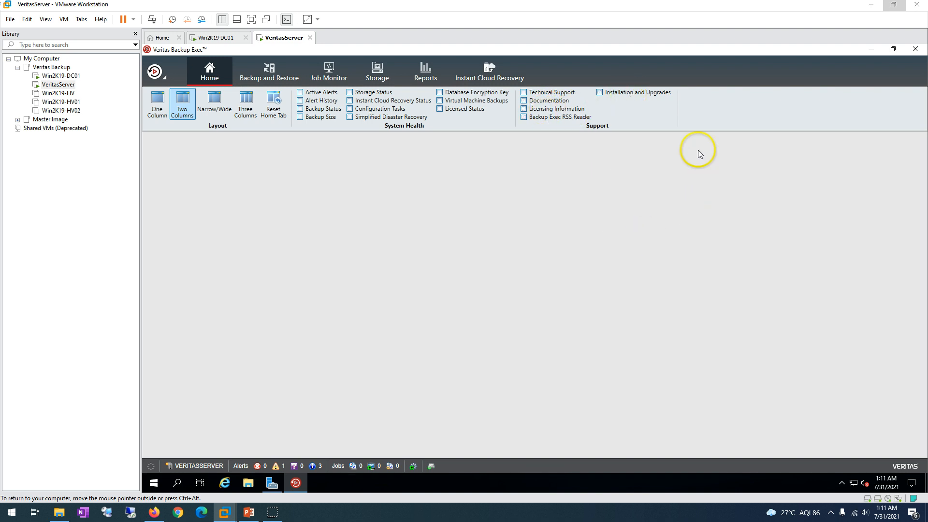
Display the Active Alerts, Alert History, Backup Status and Backup Size items on the Home view.
{"action": "left_click", "coordinate": [314, 92]}
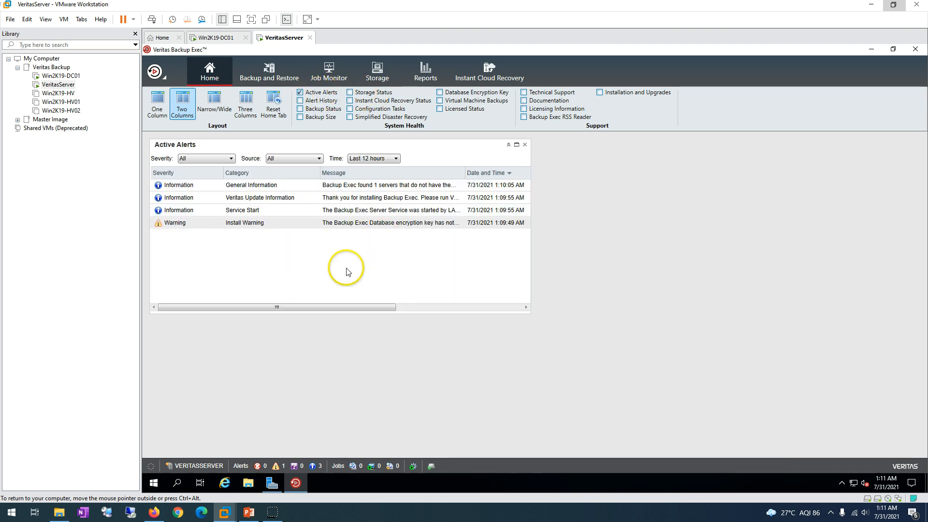
{"action": "left_click", "coordinate": [316, 102]}
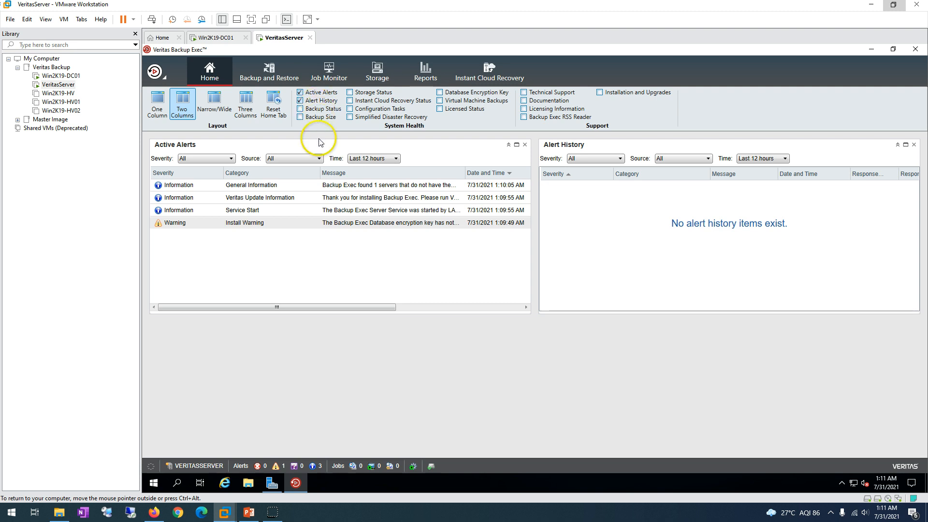
{"action": "left_click", "coordinate": [322, 109]}
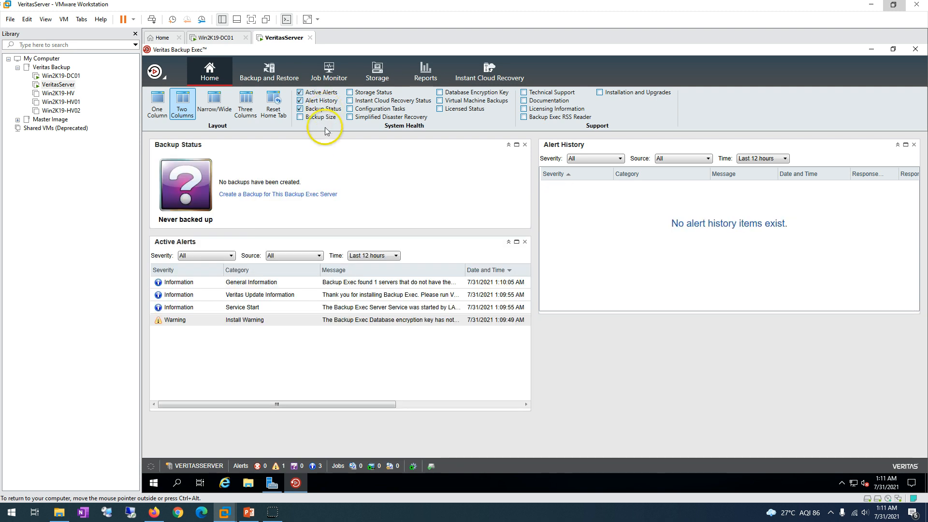
{"action": "left_click", "coordinate": [323, 118]}
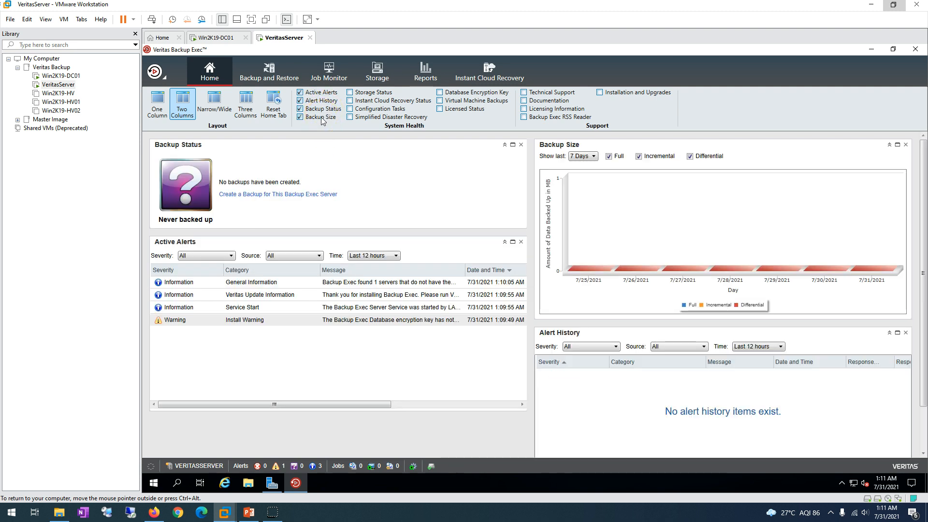
Set the Backup Size chart to the last 14 Days with Full, Incremental and Differential backups included.
{"action": "left_click", "coordinate": [583, 156]}
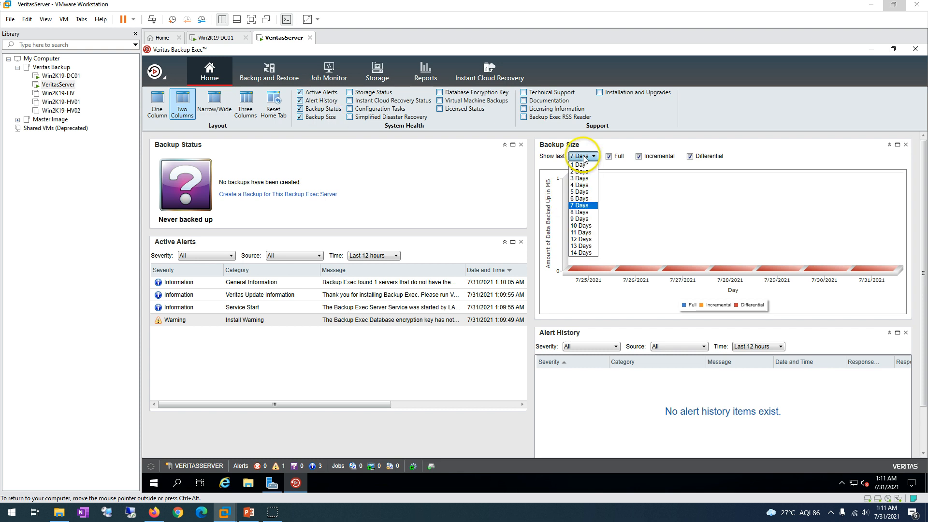
{"action": "left_click", "coordinate": [583, 252]}
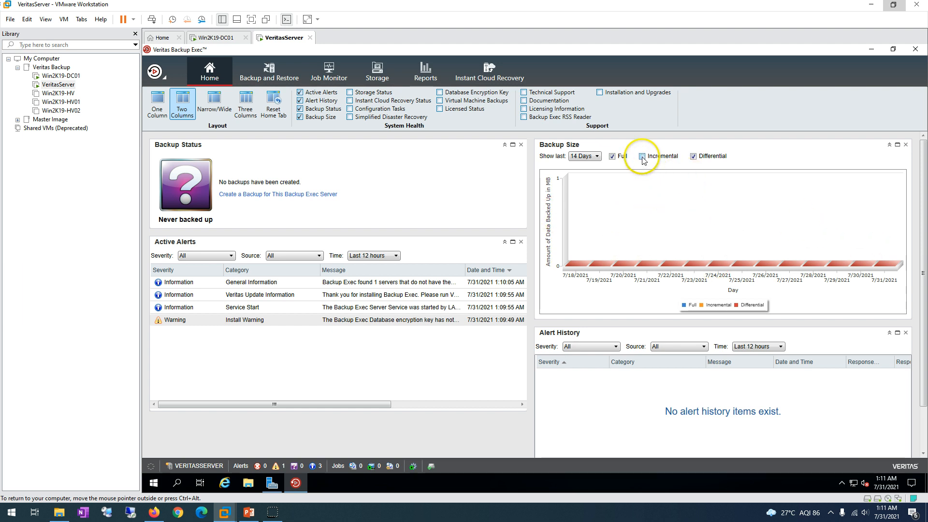
{"action": "left_click", "coordinate": [611, 156]}
{"action": "left_click", "coordinate": [641, 156]}
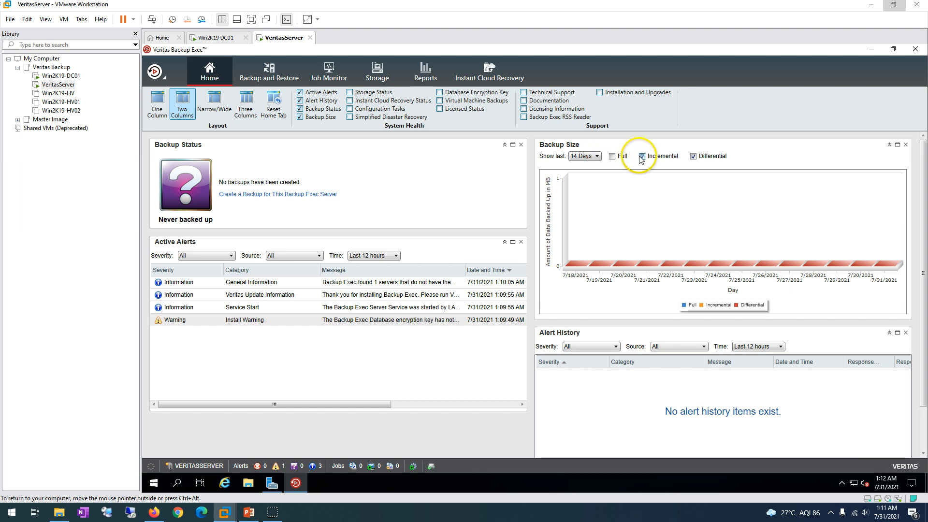
{"action": "left_click", "coordinate": [612, 156]}
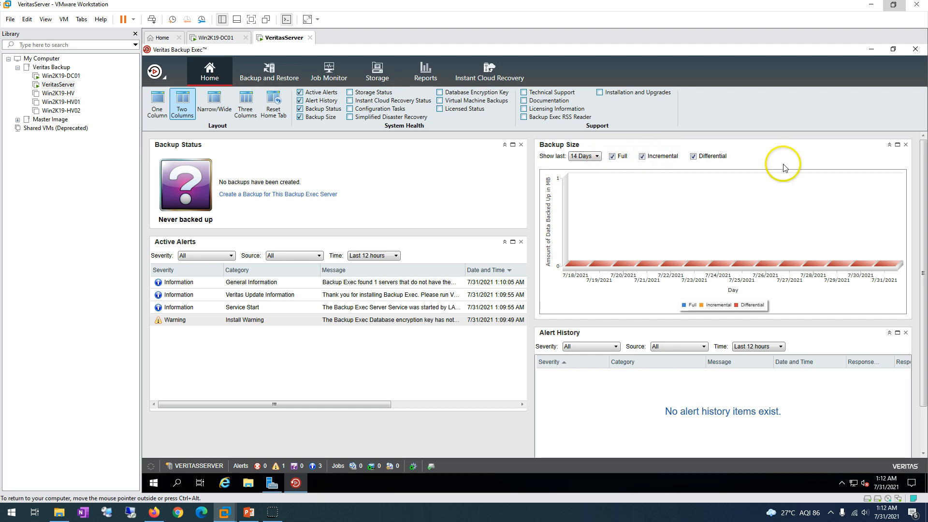
Display Storage Status on the Home view, and briefly show and hide Instant Cloud Recovery Status.
{"action": "left_click", "coordinate": [372, 93]}
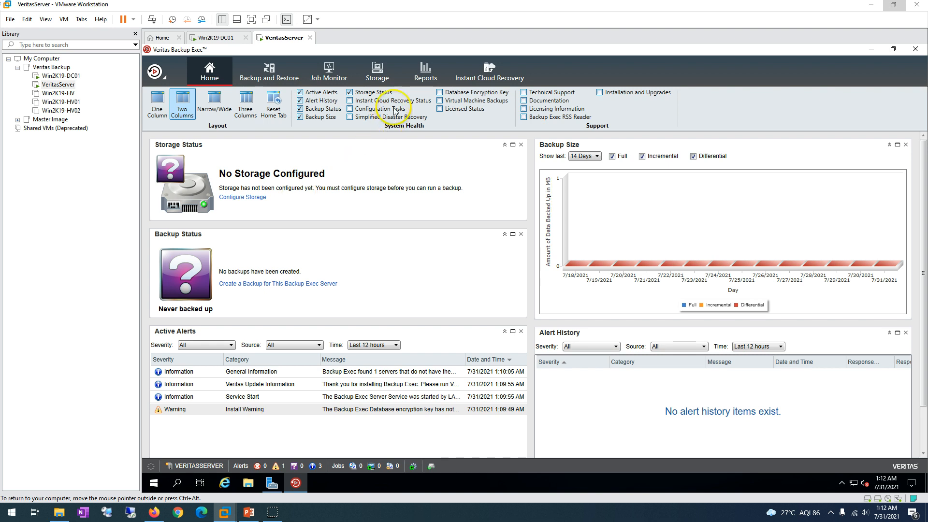
{"action": "left_click", "coordinate": [396, 101]}
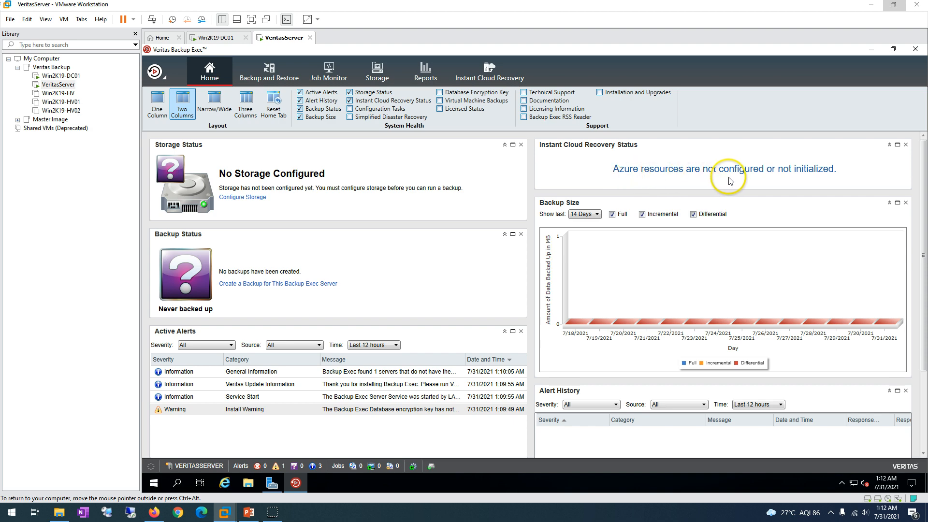
{"action": "left_click", "coordinate": [381, 101]}
Display Configuration Tasks on the Home view, check its task details including the Data Discovery entry, and close them.
{"action": "left_click", "coordinate": [380, 110]}
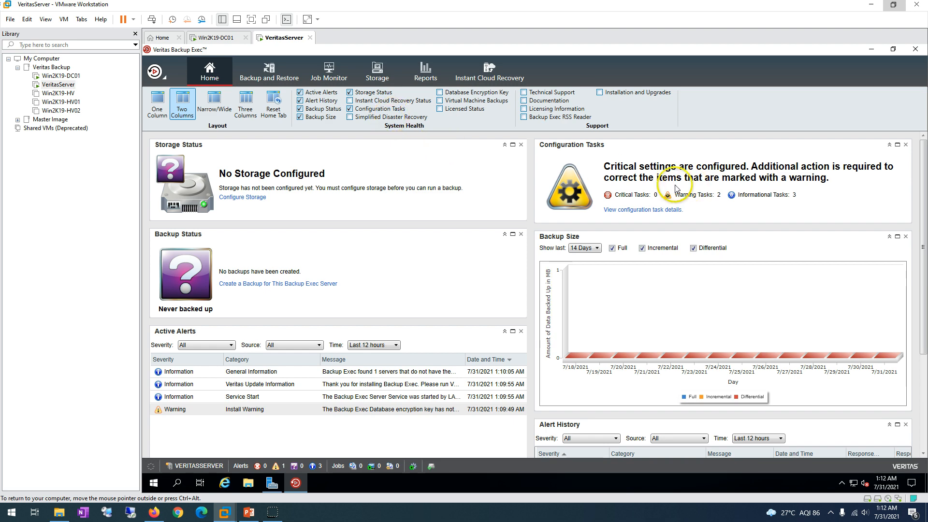
{"action": "left_click", "coordinate": [640, 210]}
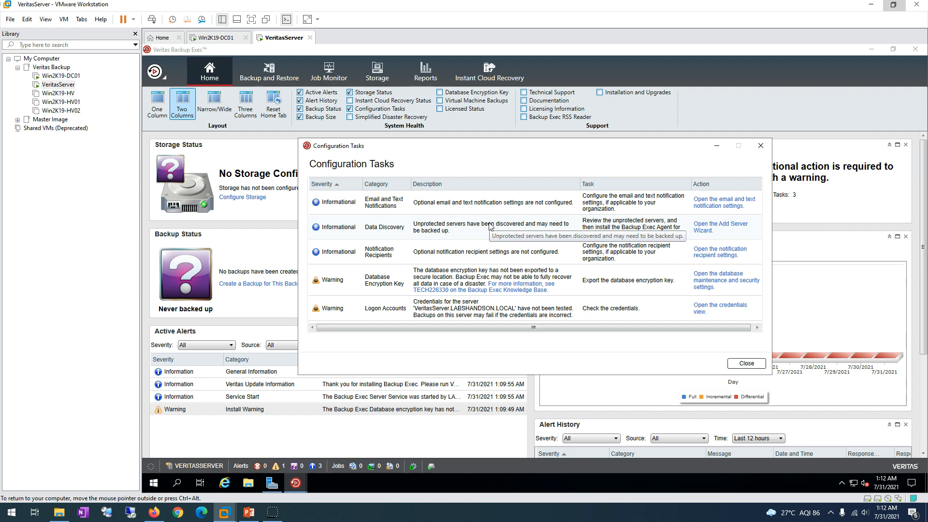
{"action": "left_click", "coordinate": [370, 232]}
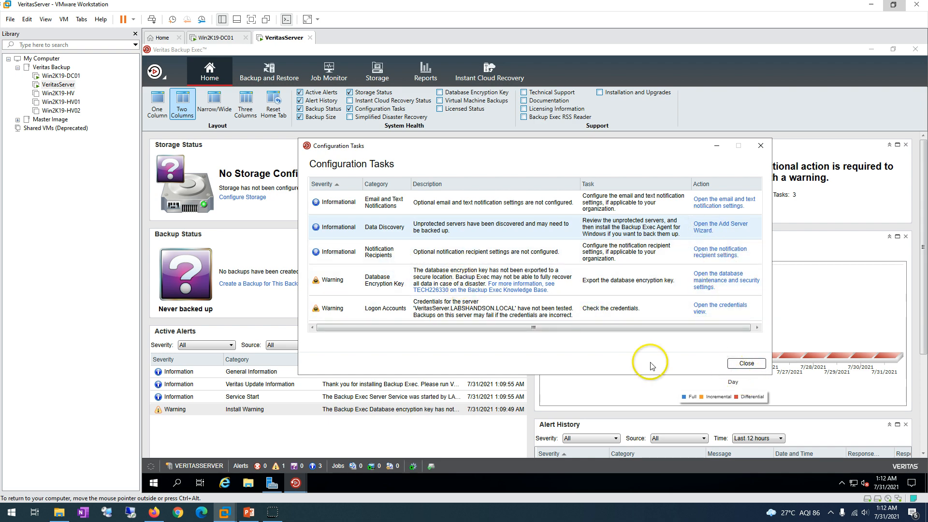
{"action": "left_click", "coordinate": [746, 364]}
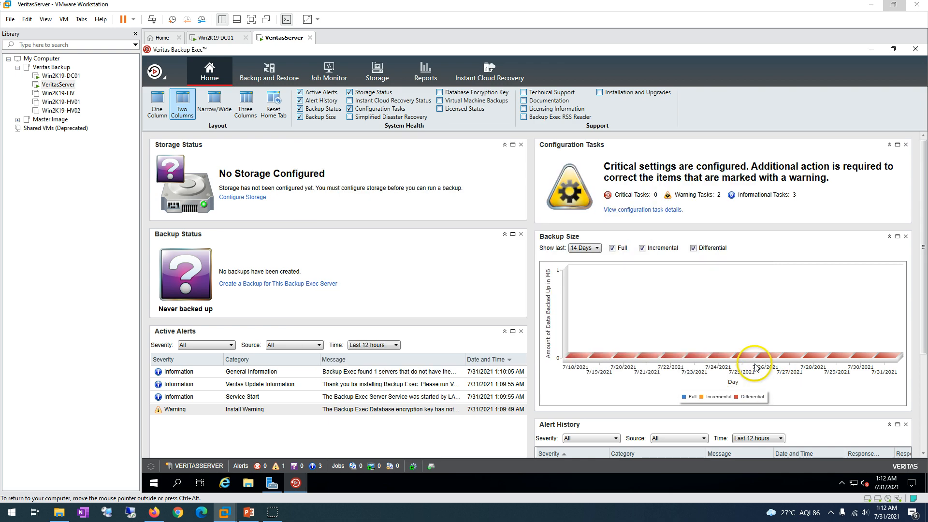
Preview the Simplified Disaster Recovery and Database Encryption Key items on the Home view and hide each again.
{"action": "left_click", "coordinate": [371, 118]}
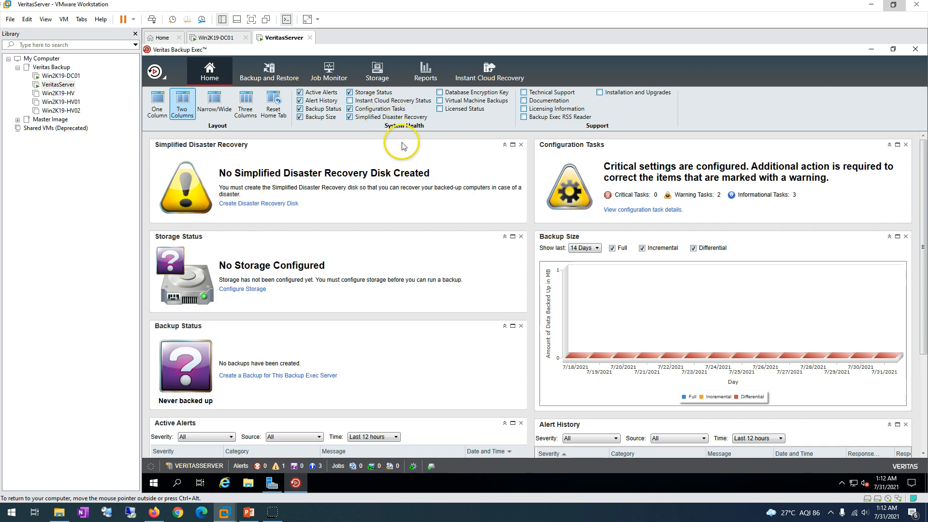
{"action": "left_click", "coordinate": [389, 118]}
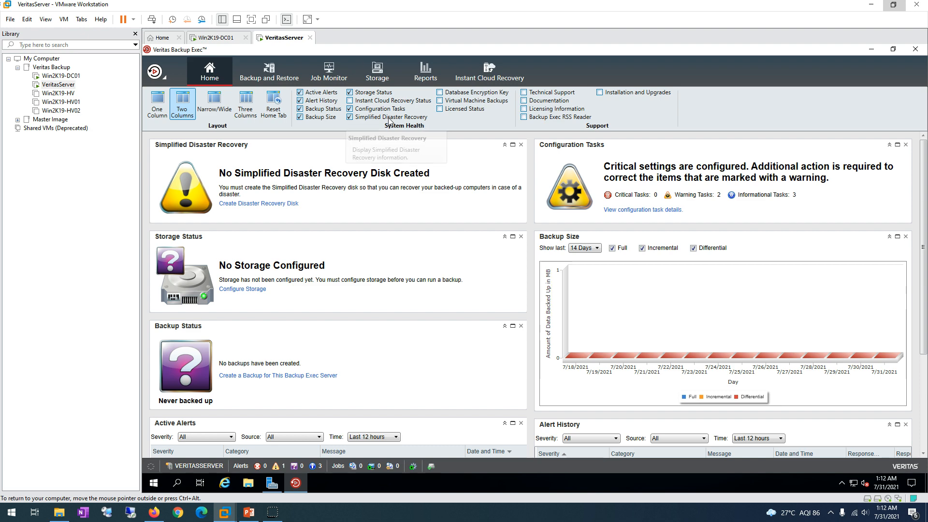
{"action": "left_click", "coordinate": [461, 96]}
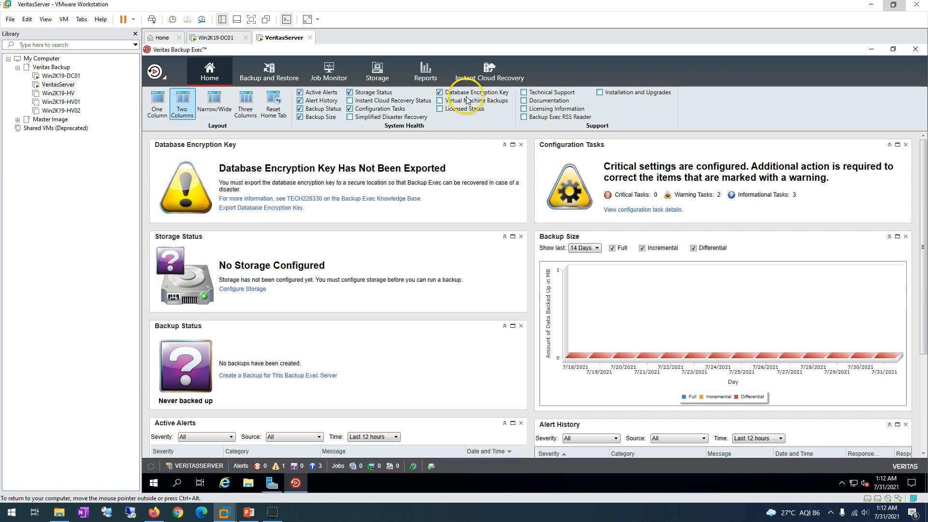
{"action": "left_click", "coordinate": [467, 93]}
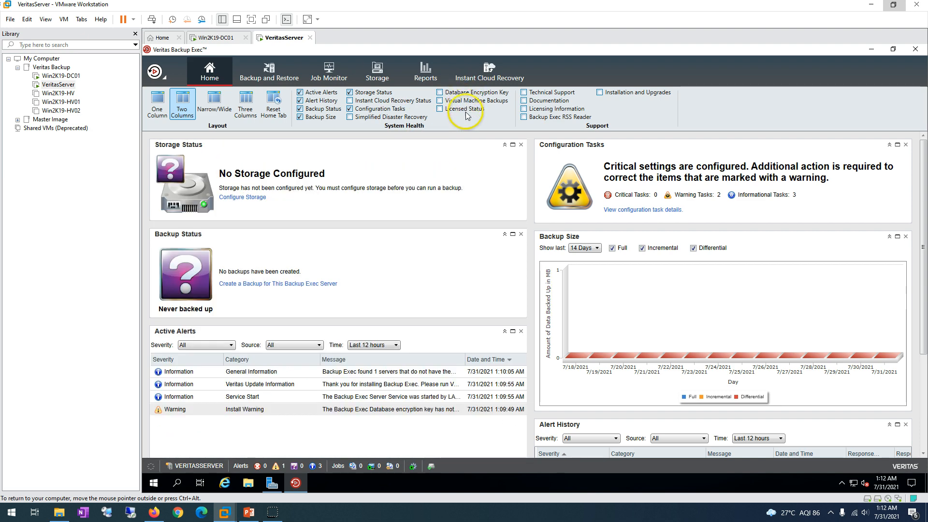
Display the Licensed Status and Virtual Machine Backups items on the Home view.
{"action": "left_click", "coordinate": [466, 111]}
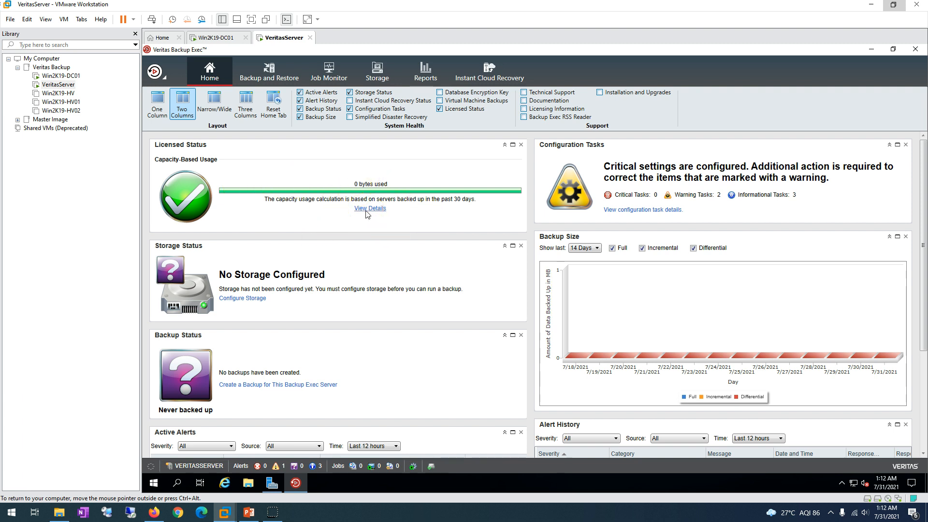
{"action": "left_click", "coordinate": [459, 101]}
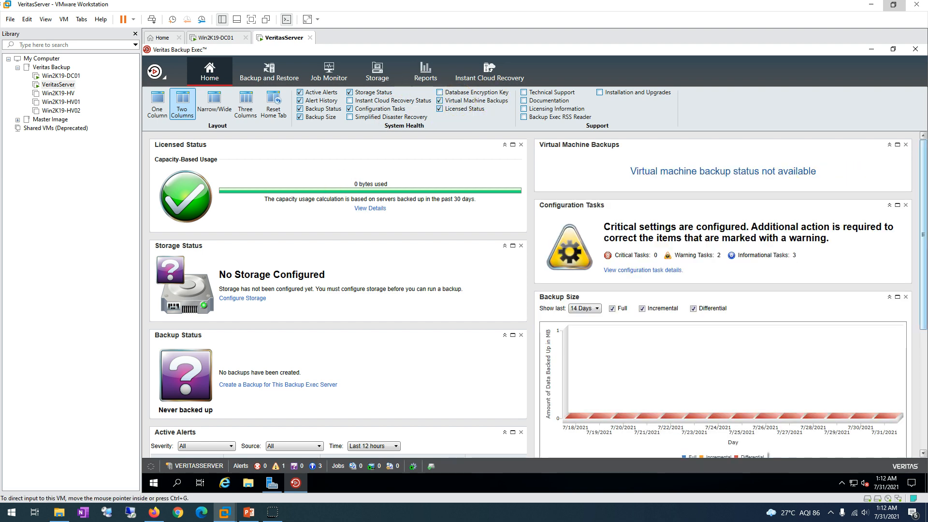
Preview the One Column, Two Columns and Narrow/Wide layouts of the Home view, and apply the Three Columns layout.
{"action": "scroll", "coordinate": [923, 289], "scroll_direction": "down", "scroll_amount": 5}
{"action": "scroll", "coordinate": [532, 295], "scroll_direction": "up", "scroll_amount": 5}
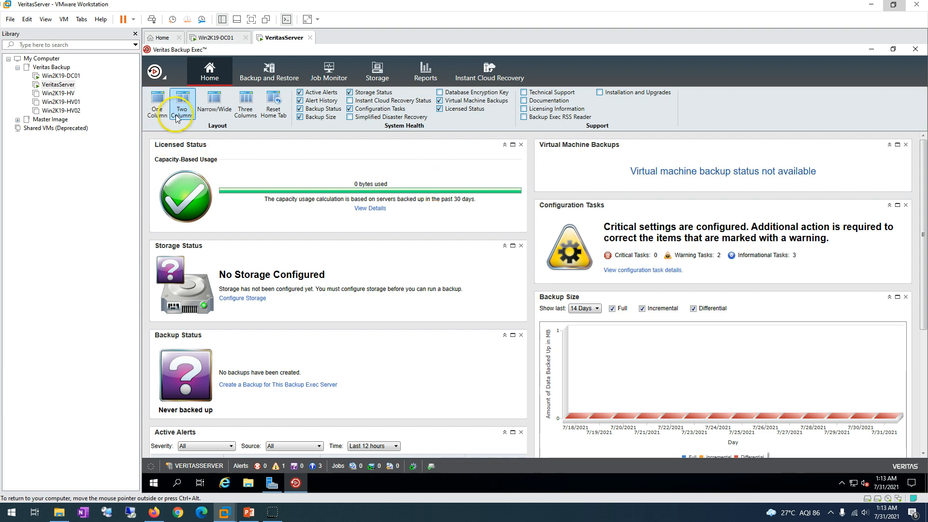
{"action": "left_click", "coordinate": [156, 107]}
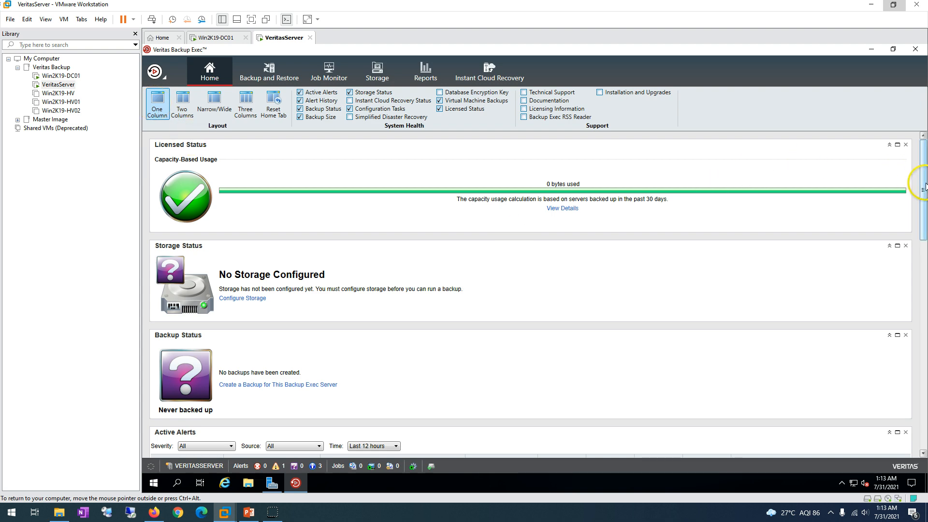
{"action": "left_click_drag", "start_coordinate": [925, 184], "coordinate": [899, 178]}
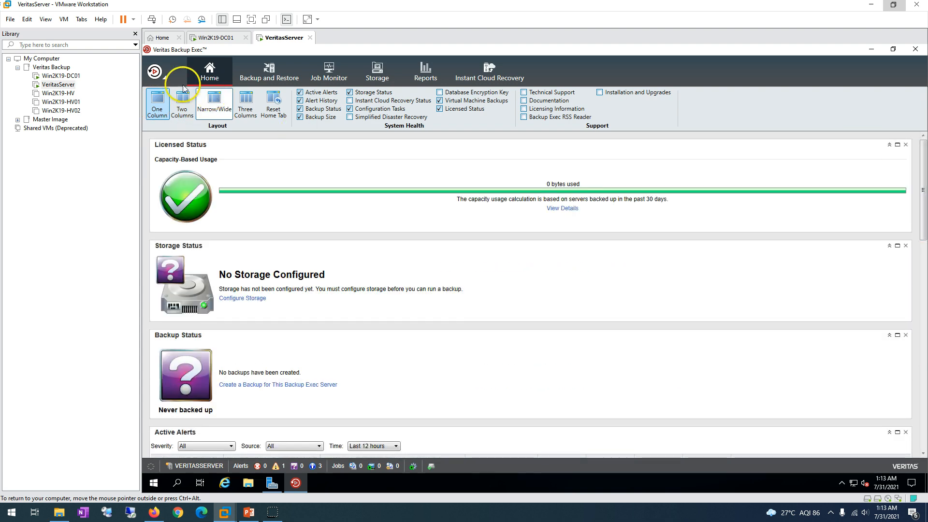
{"action": "left_click", "coordinate": [182, 101]}
{"action": "left_click", "coordinate": [213, 101]}
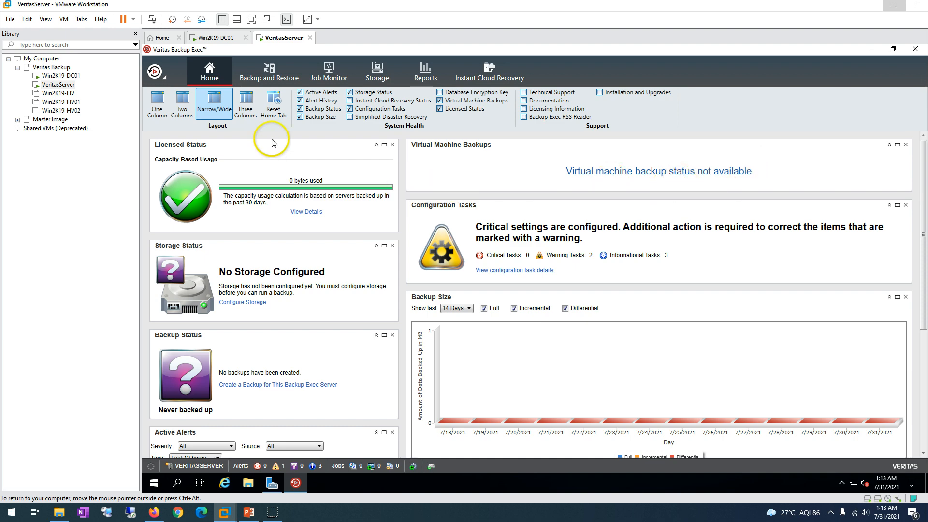
{"action": "left_click", "coordinate": [246, 107]}
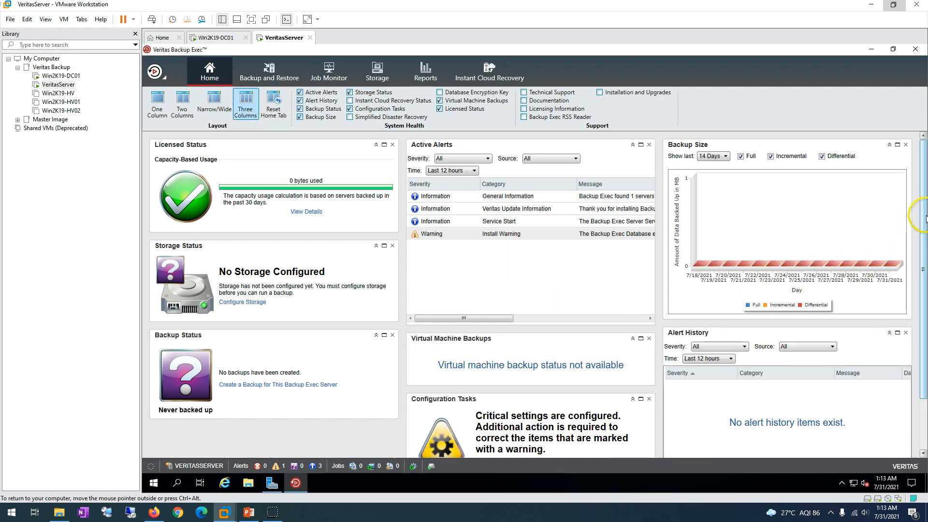
{"action": "left_click_drag", "start_coordinate": [924, 218], "coordinate": [908, 166]}
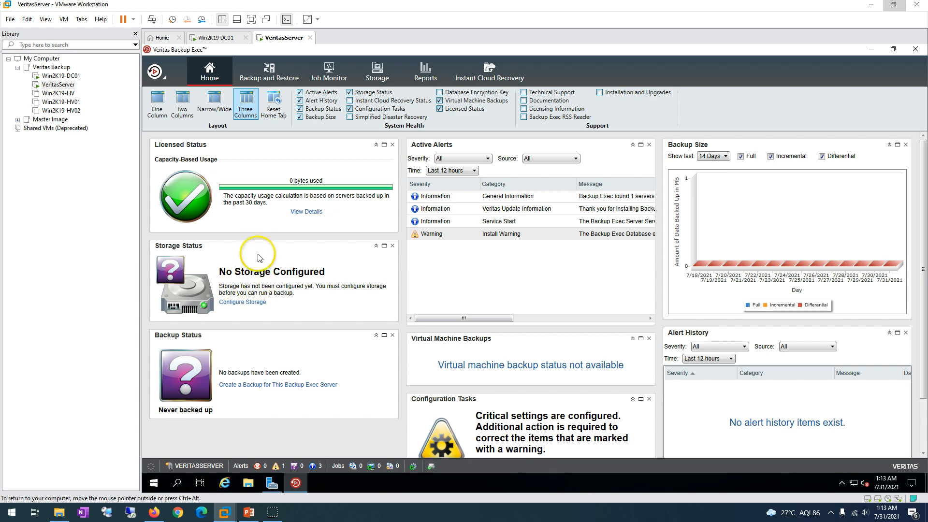
Rearrange the Home view by moving Licensed Status below Backup Status and Virtual Machine Backups above Active Alerts.
{"action": "left_click_drag", "start_coordinate": [246, 247], "coordinate": [212, 336]}
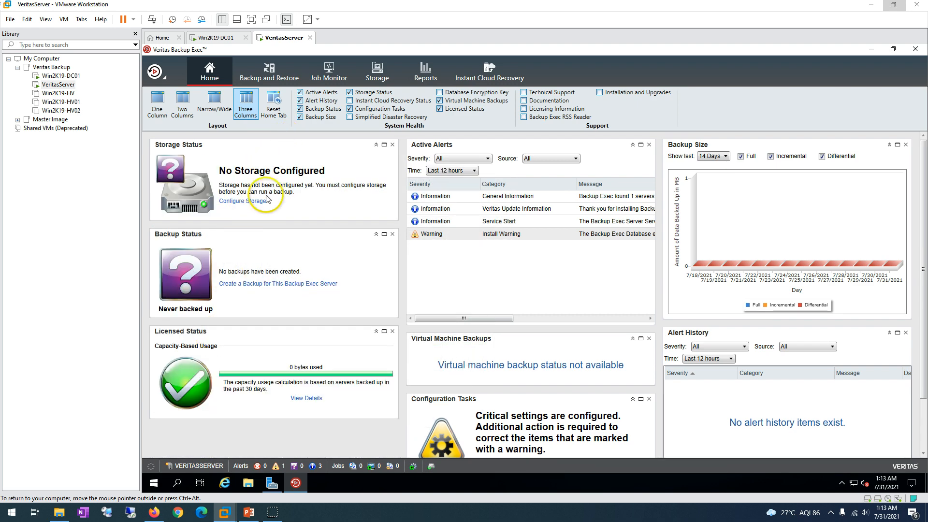
{"action": "mouse_move", "coordinate": [512, 145]}
{"action": "left_mouse_down"}
{"action": "mouse_move", "coordinate": [648, 177]}
{"action": "mouse_move", "coordinate": [604, 159]}
{"action": "mouse_move", "coordinate": [520, 147]}
{"action": "left_mouse_up"}
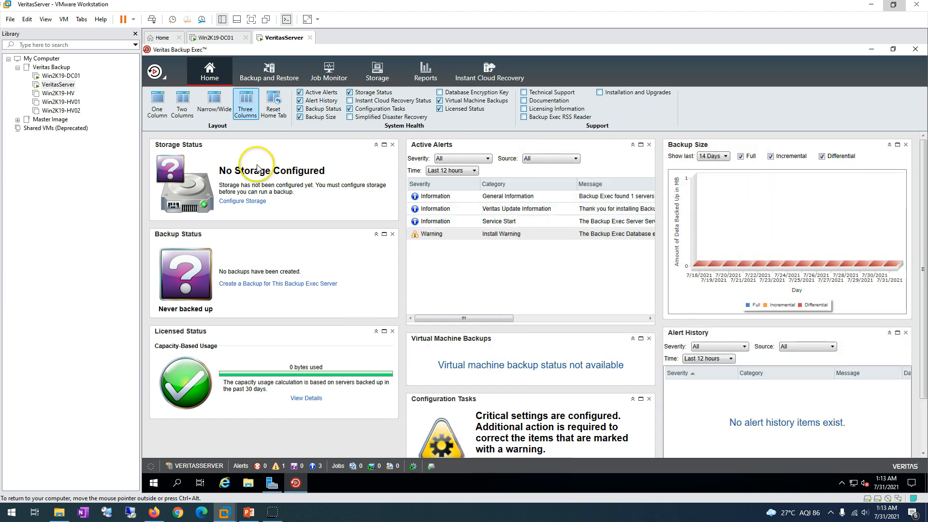
{"action": "left_click_drag", "start_coordinate": [506, 338], "coordinate": [441, 148]}
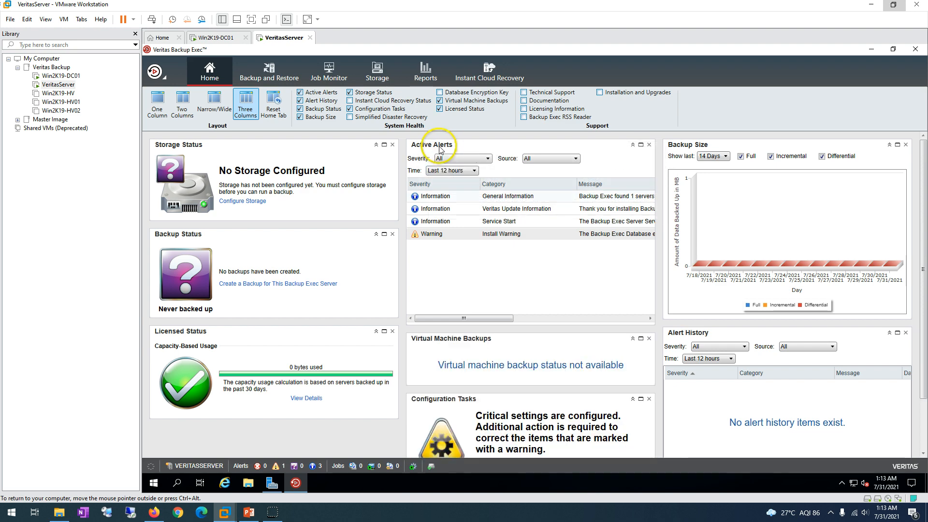
{"action": "left_click_drag", "start_coordinate": [475, 339], "coordinate": [440, 140]}
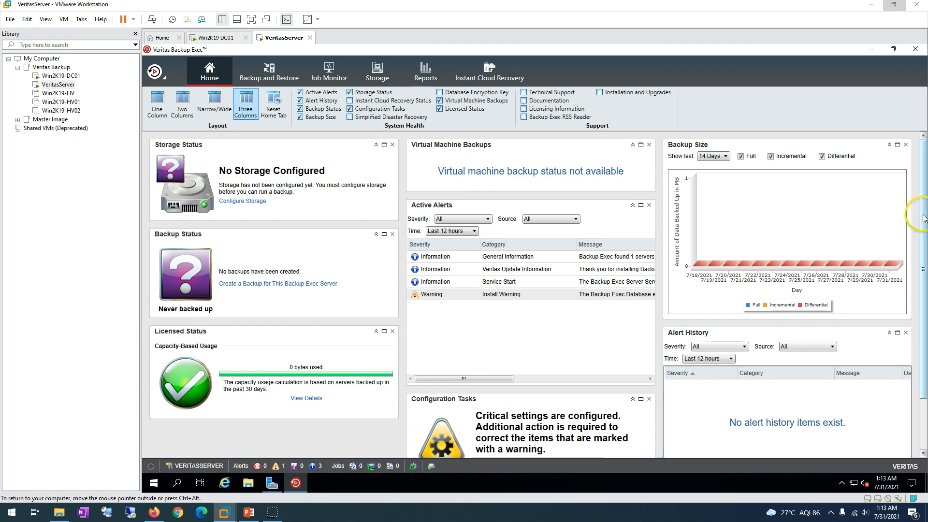
{"action": "left_click_drag", "start_coordinate": [924, 218], "coordinate": [924, 338]}
{"action": "left_click_drag", "start_coordinate": [924, 296], "coordinate": [922, 154]}
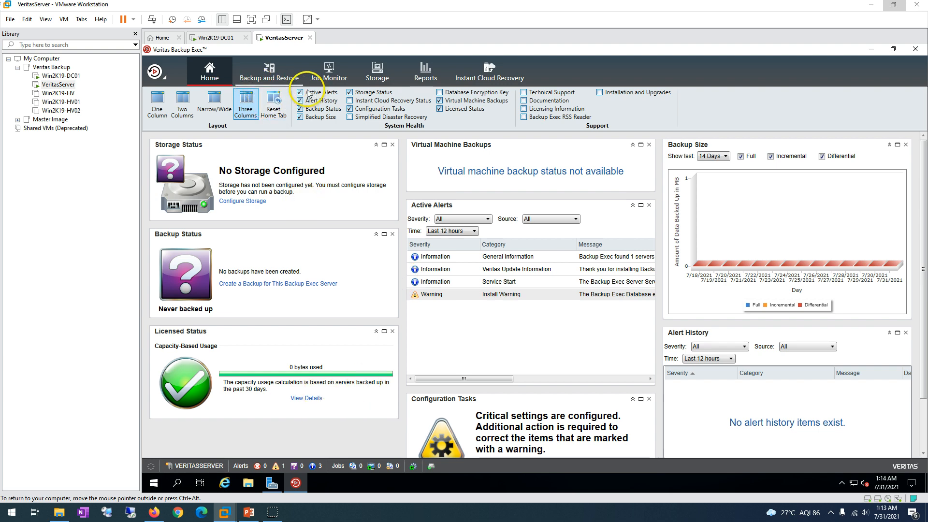
Open the Backup and Restore view and refresh the backup sources listed for VeritasServer.
{"action": "left_click", "coordinate": [265, 73]}
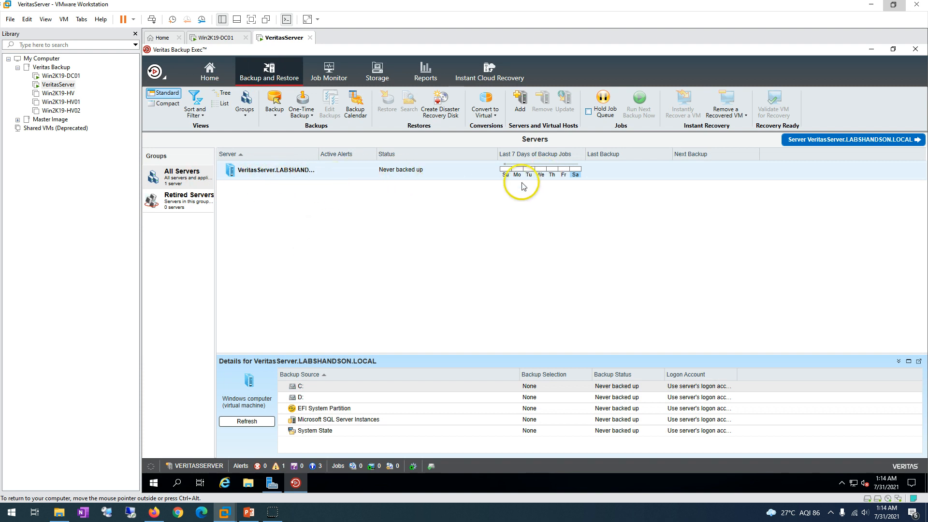
{"action": "left_click", "coordinate": [352, 410]}
{"action": "left_click", "coordinate": [351, 429]}
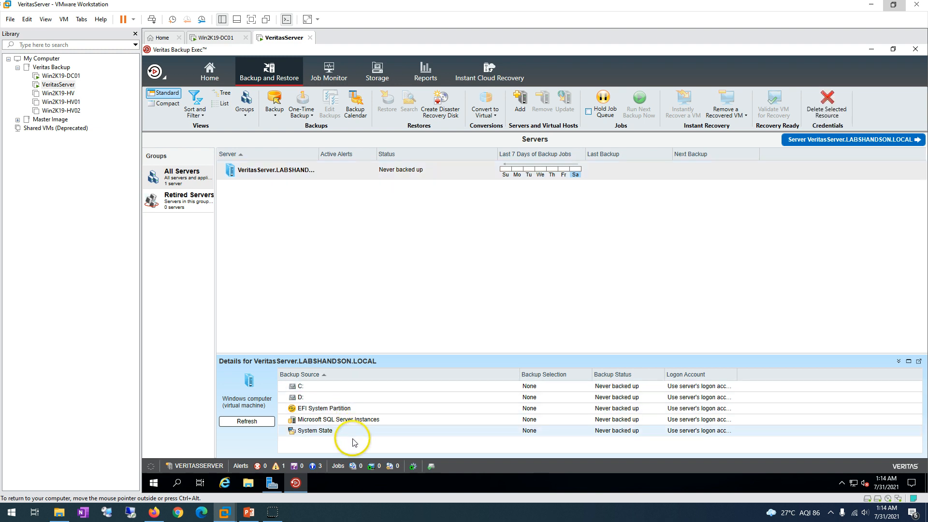
{"action": "left_click", "coordinate": [250, 424]}
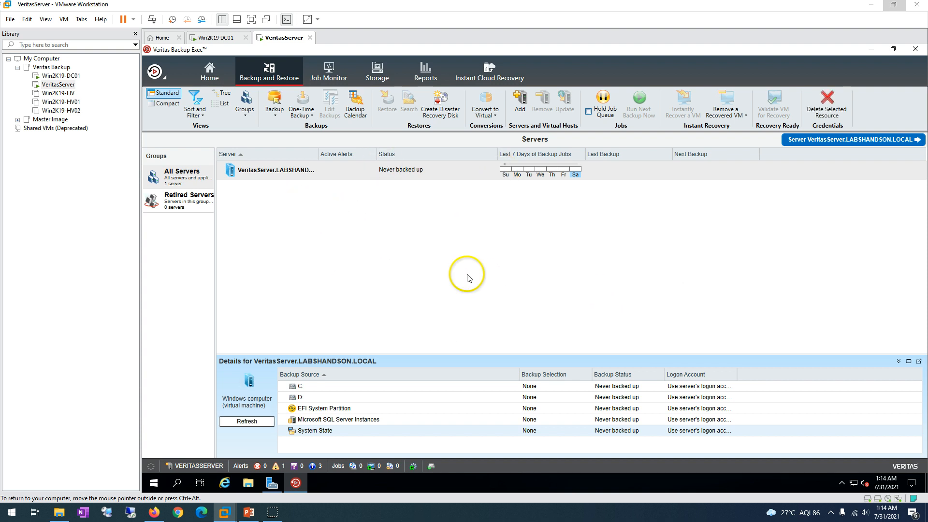
Look through the Job Monitor, Storage, and Backup and Restore views, and return to Job Monitor to examine its job lists.
{"action": "left_click", "coordinate": [329, 72]}
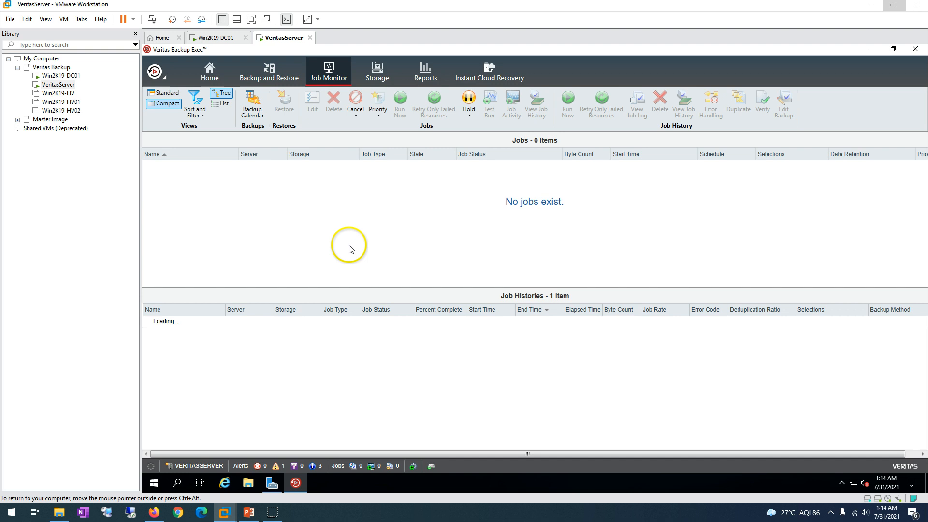
{"action": "left_click", "coordinate": [378, 67]}
{"action": "left_click", "coordinate": [269, 69]}
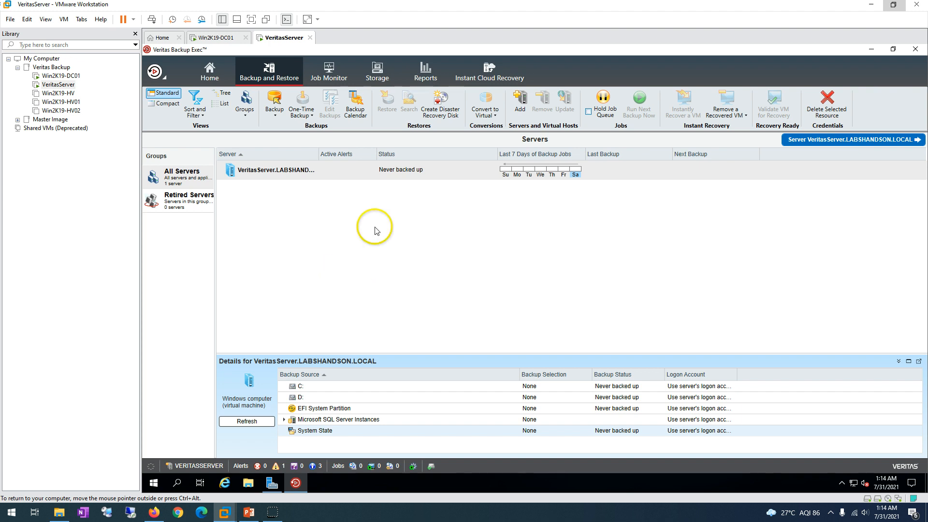
{"action": "left_click", "coordinate": [328, 73]}
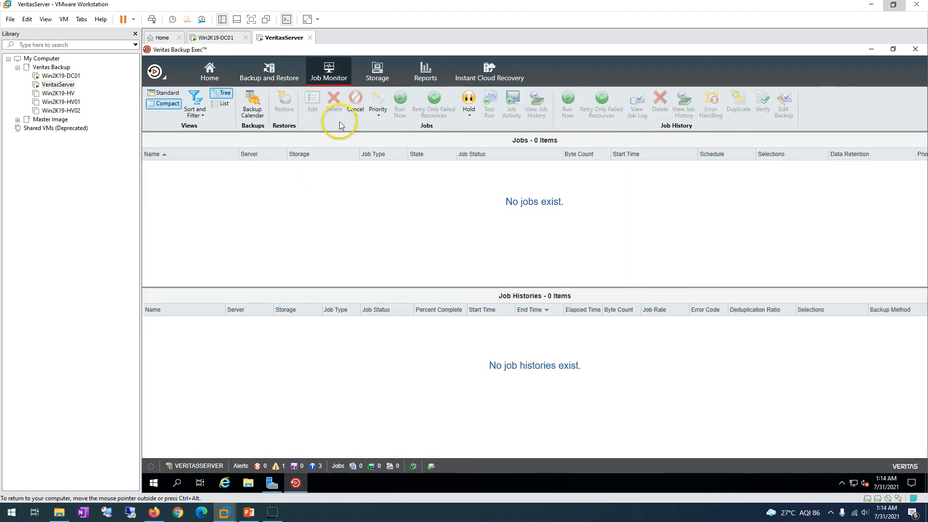
Start configuring storage on VERITASSERVER, and check the server's local drives, including LocalDisk (D:), in File Explorer.
{"action": "left_click", "coordinate": [376, 77]}
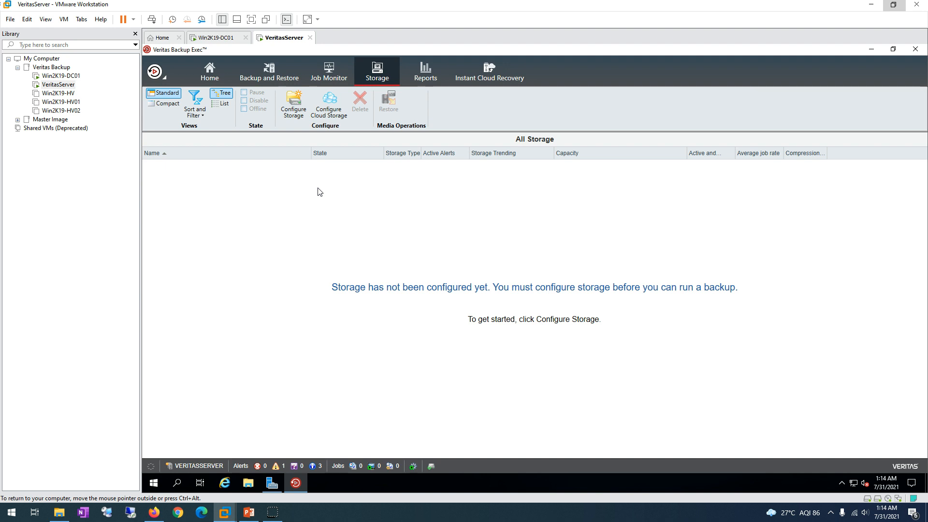
{"action": "left_click", "coordinate": [292, 115]}
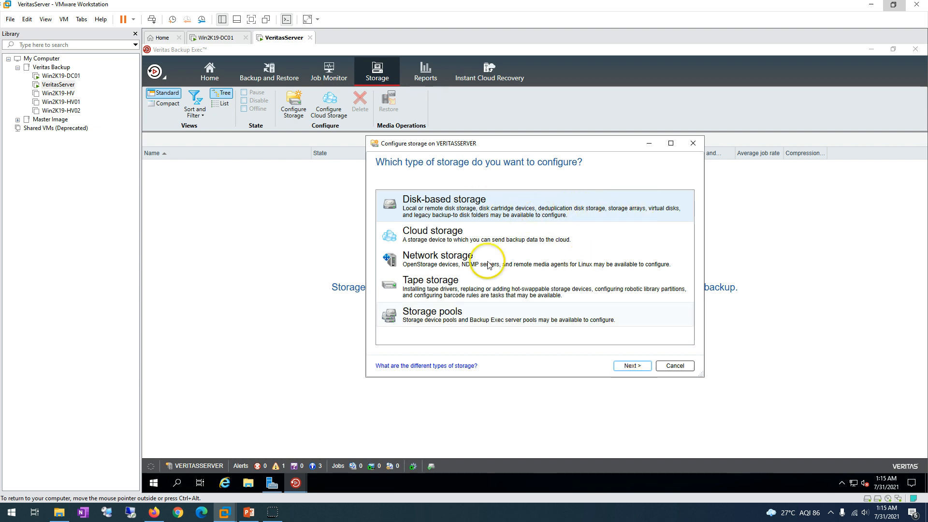
{"action": "left_click", "coordinate": [247, 483]}
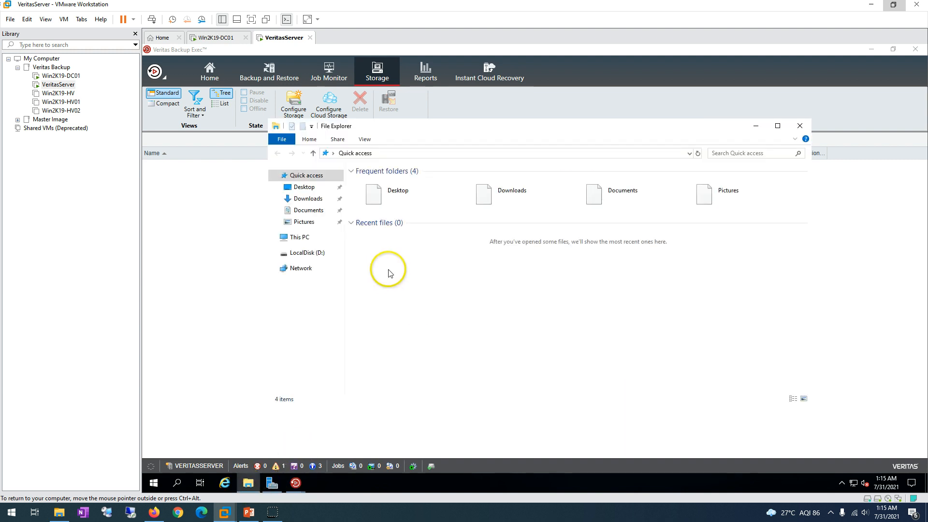
{"action": "left_click", "coordinate": [297, 237]}
{"action": "left_click", "coordinate": [521, 290]}
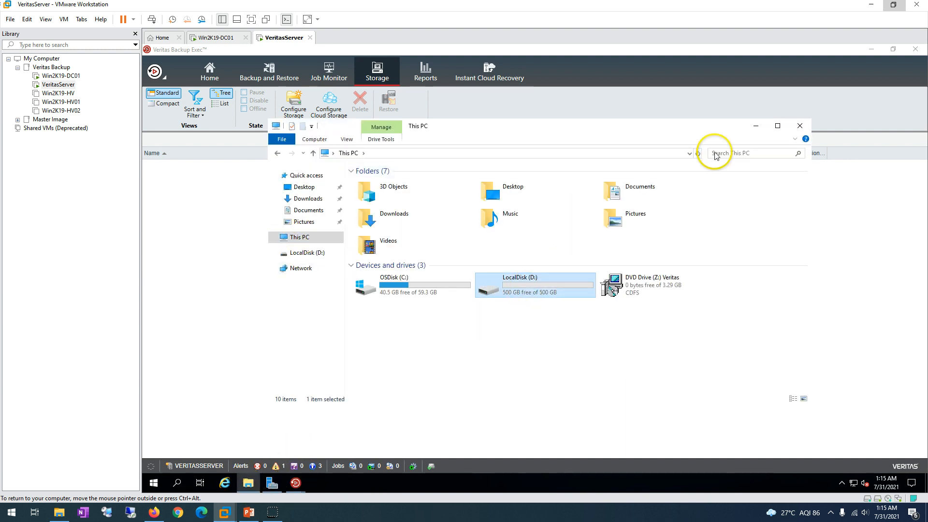
{"action": "left_click", "coordinate": [756, 127]}
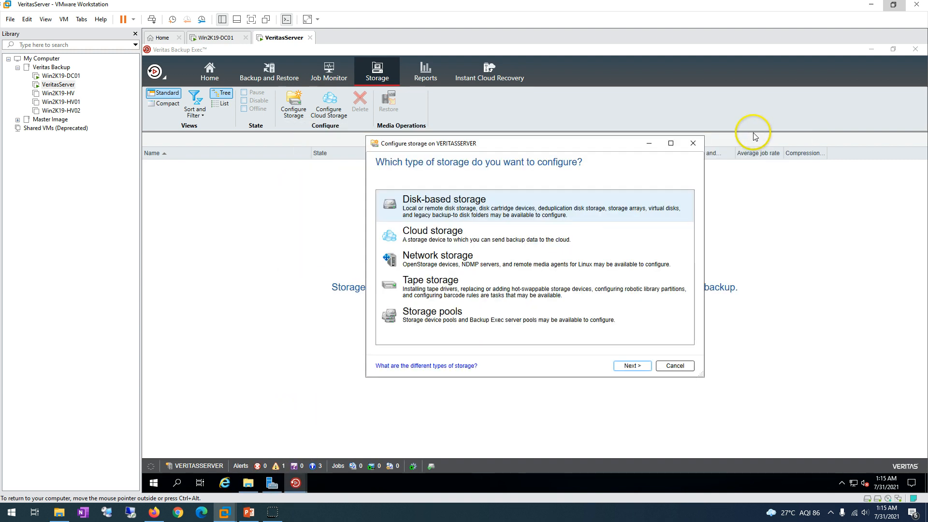
Choose disk-based storage of the Disk storage type, and name the device Veritas-Local-Disk without a description.
{"action": "left_click", "coordinate": [619, 364]}
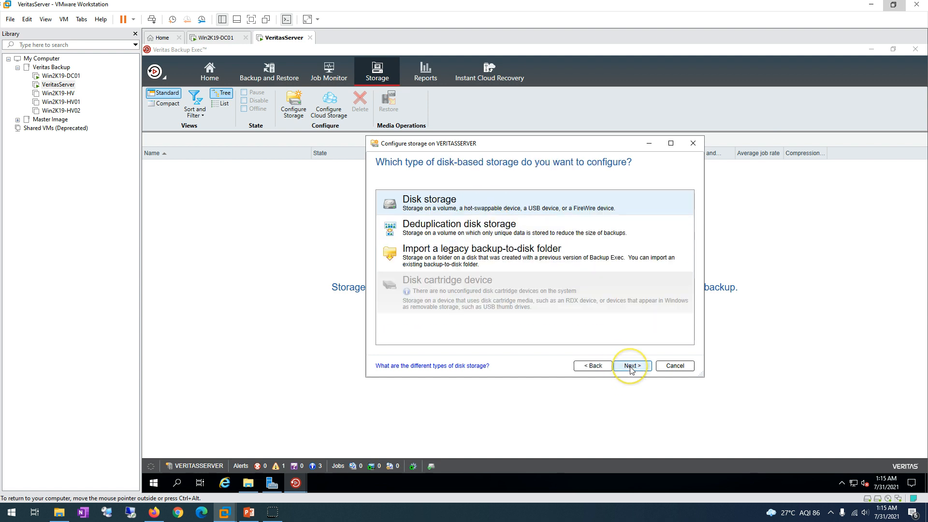
{"action": "left_click", "coordinate": [416, 228]}
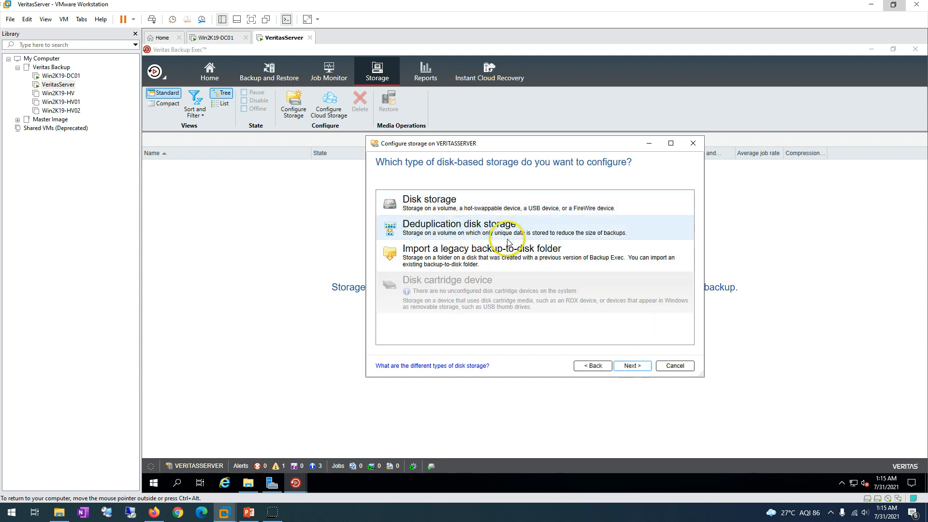
{"action": "left_click", "coordinate": [486, 250]}
{"action": "left_click", "coordinate": [493, 212]}
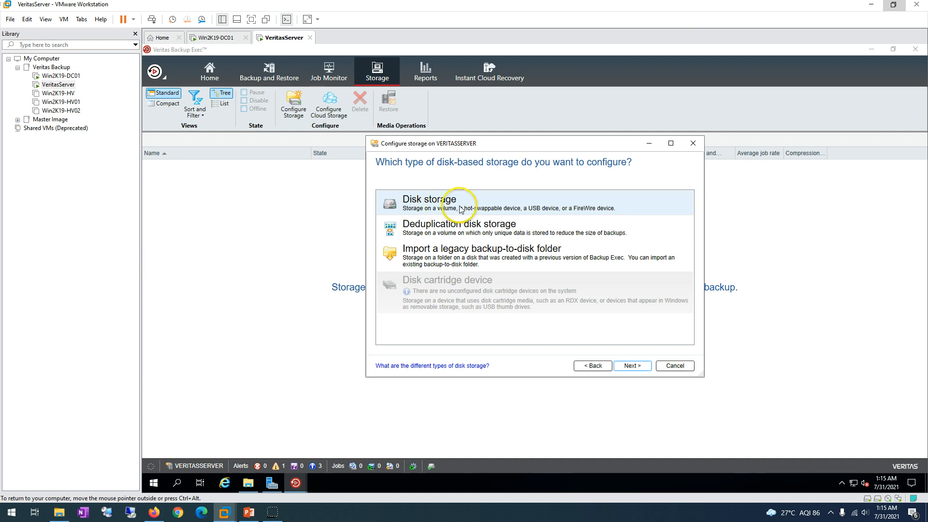
{"action": "left_click", "coordinate": [628, 366]}
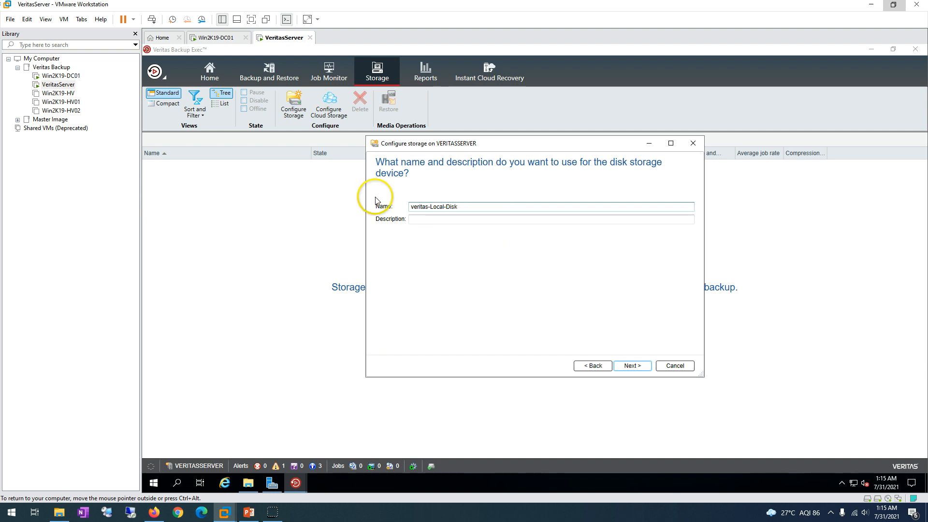
{"action": "left_click", "coordinate": [411, 207]}
{"action": "left_click", "coordinate": [629, 366]}
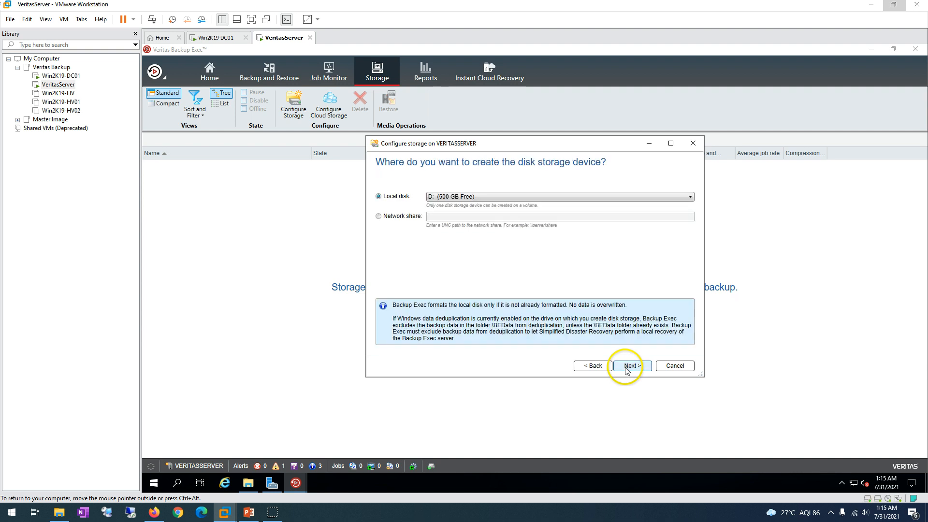
Review the network share option, and set local disk D: as the location of the disk storage device.
{"action": "left_click", "coordinate": [444, 197]}
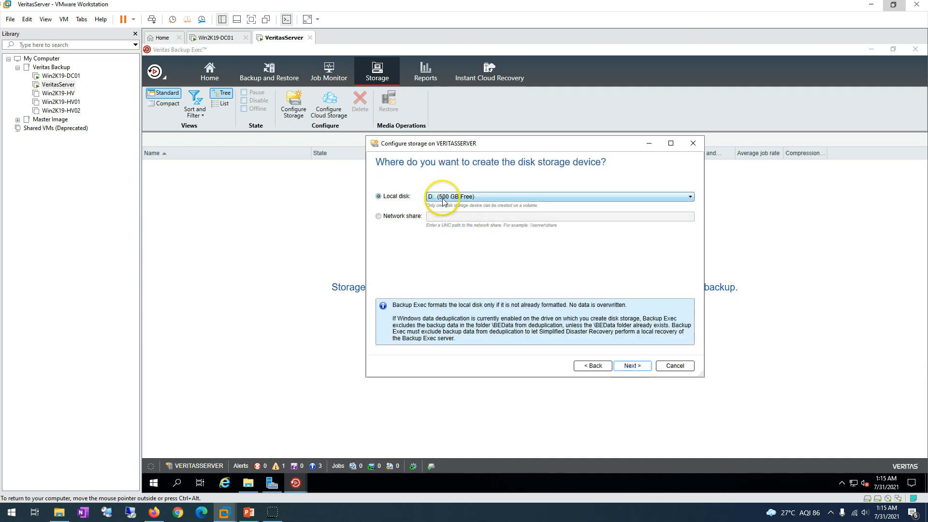
{"action": "left_click", "coordinate": [443, 199]}
{"action": "left_click", "coordinate": [443, 198]}
{"action": "left_click", "coordinate": [443, 199]}
{"action": "left_click", "coordinate": [444, 198]}
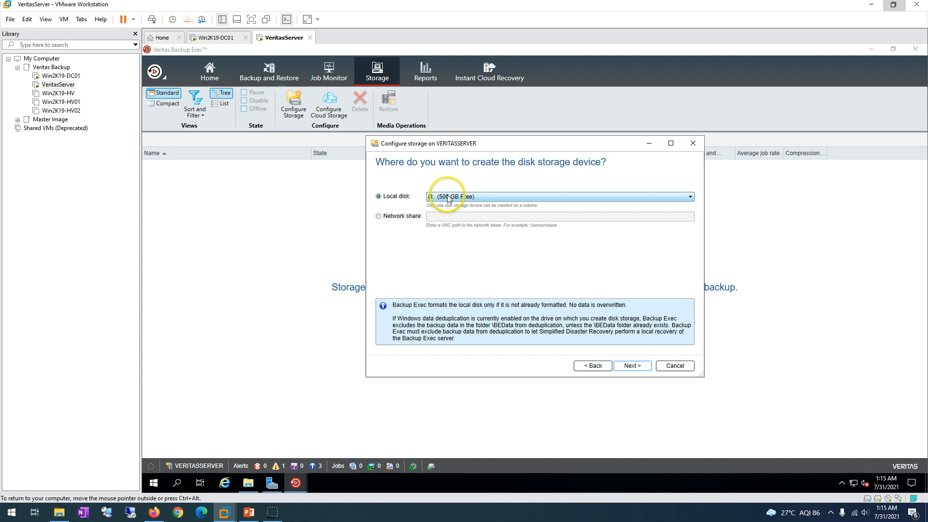
{"action": "left_click", "coordinate": [404, 217]}
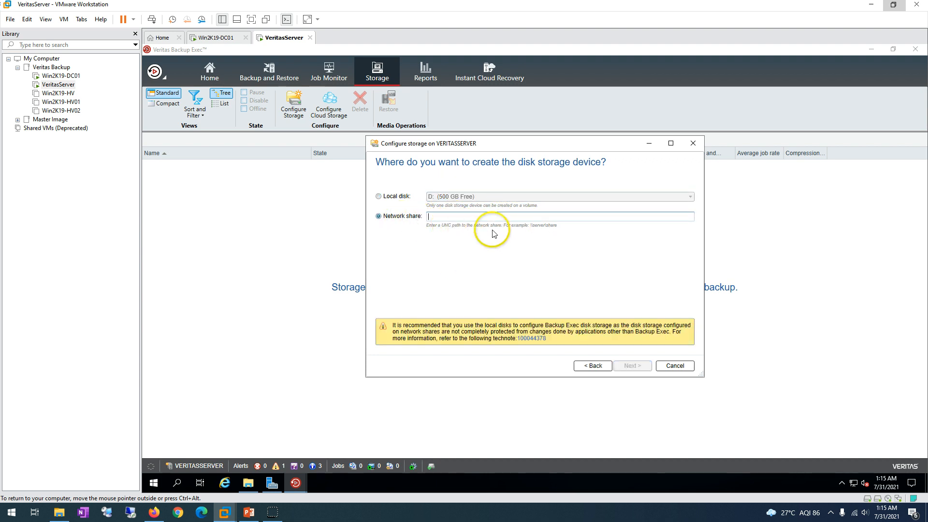
{"action": "left_click", "coordinate": [393, 197]}
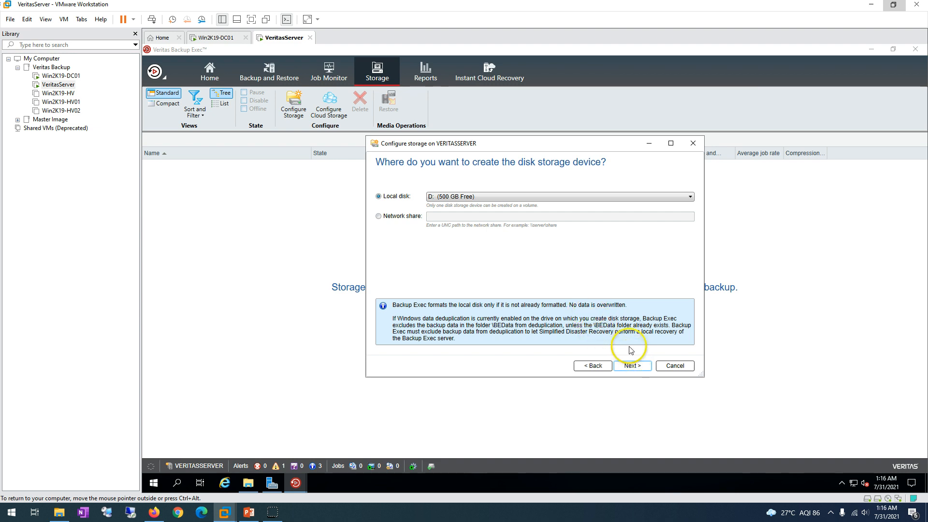
{"action": "left_click", "coordinate": [632, 365]}
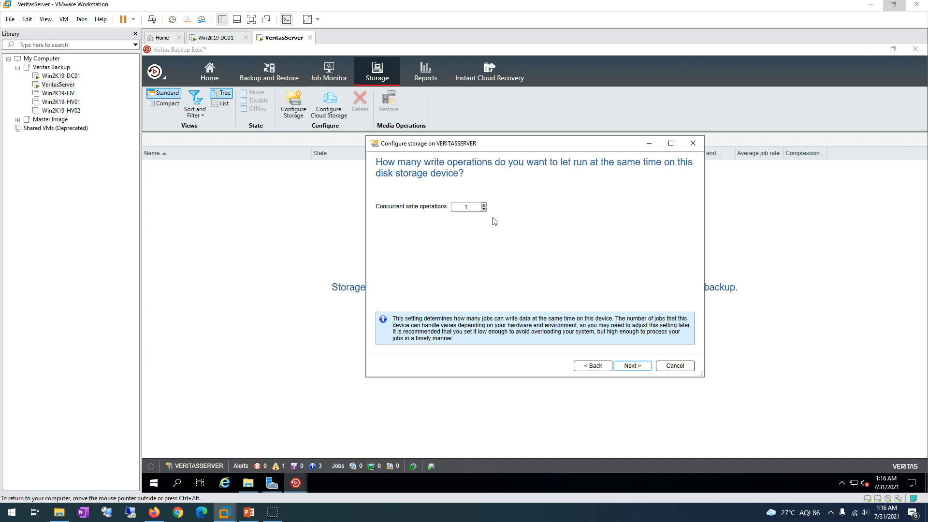
Allow 4 concurrent write operations on the device, and finish the storage configuration with the device properties tip suppressed for the future.
{"action": "left_click", "coordinate": [633, 367]}
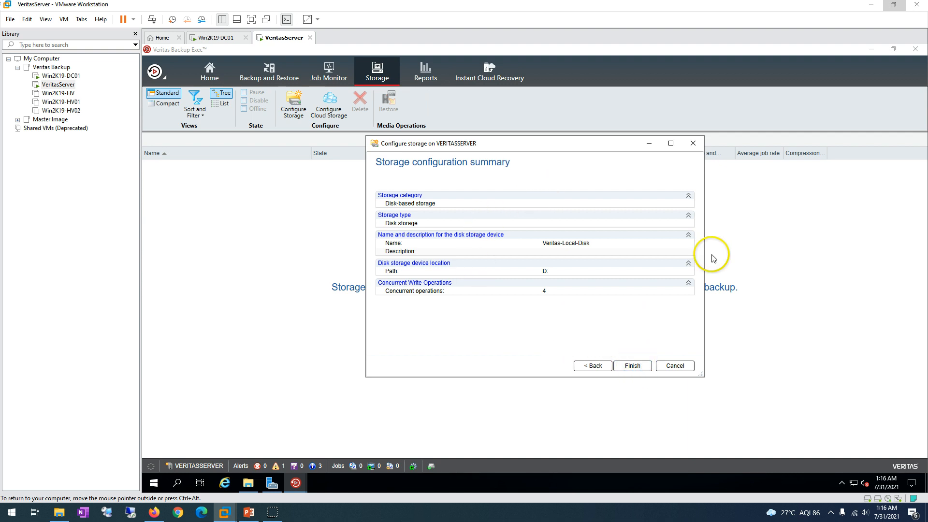
{"action": "left_click", "coordinate": [633, 367]}
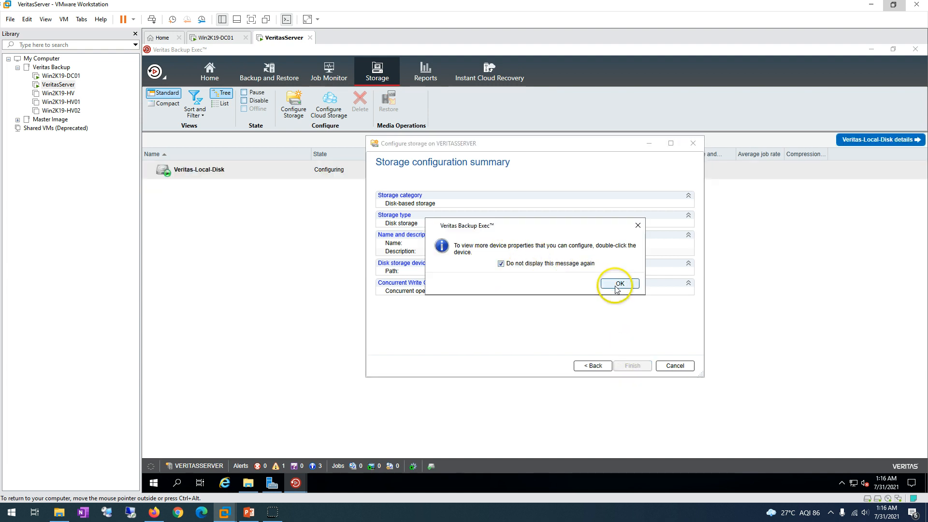
{"action": "left_click", "coordinate": [616, 283]}
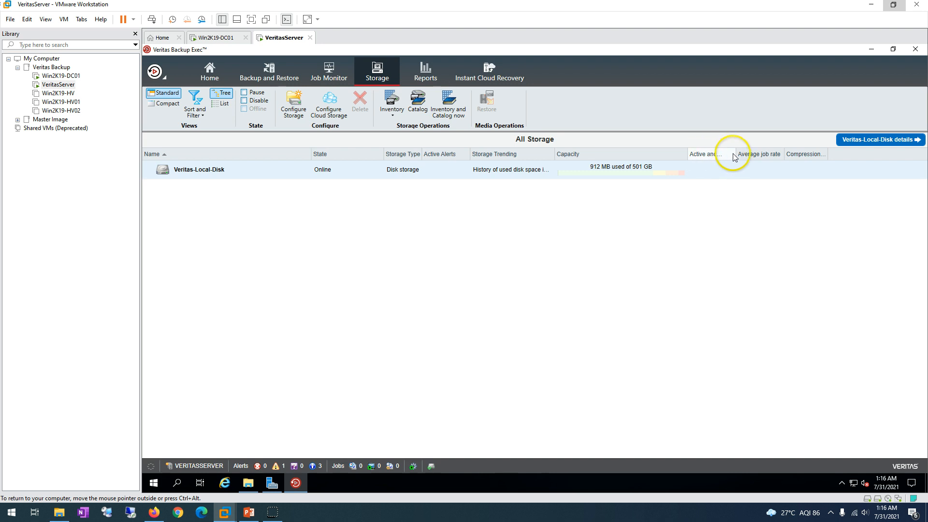
Widen the Active and scheduled jobs column, and review the jobs, job history, backup sets and active alerts of Veritas-Local-Disk.
{"action": "left_click_drag", "start_coordinate": [736, 154], "coordinate": [788, 154]}
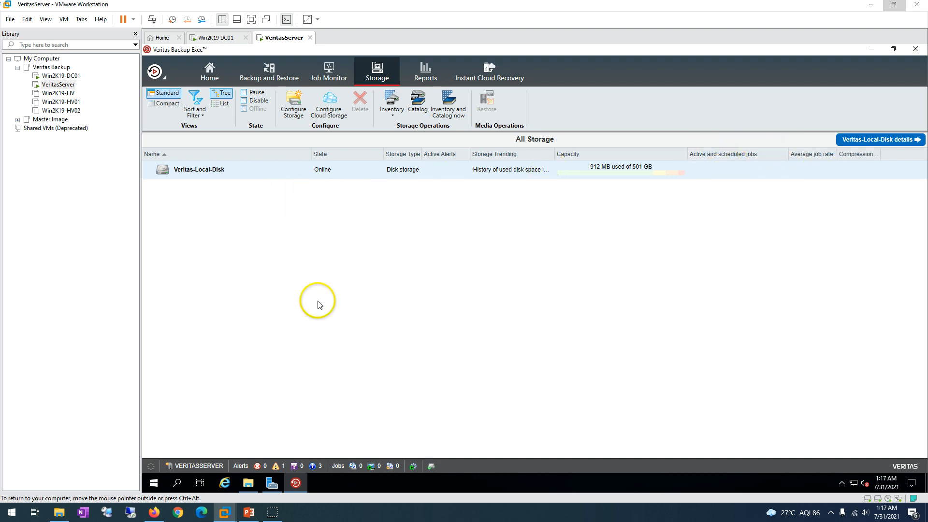
{"action": "double_click", "coordinate": [231, 173]}
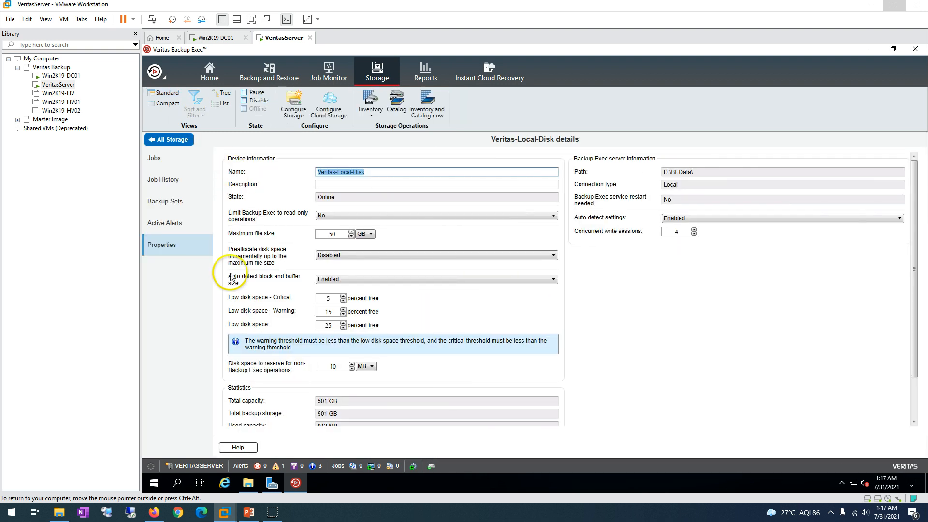
{"action": "left_click", "coordinate": [153, 157]}
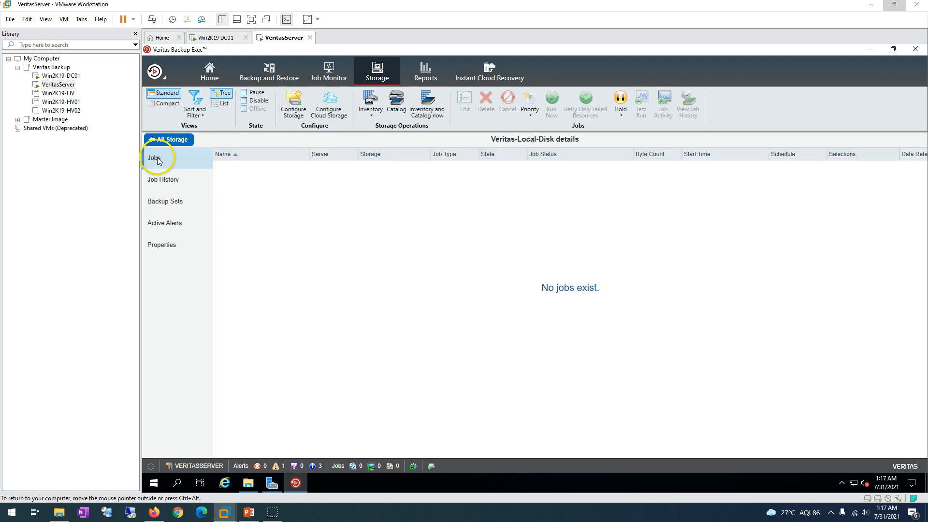
{"action": "left_click", "coordinate": [164, 181]}
{"action": "left_click", "coordinate": [171, 207]}
{"action": "left_click", "coordinate": [175, 224]}
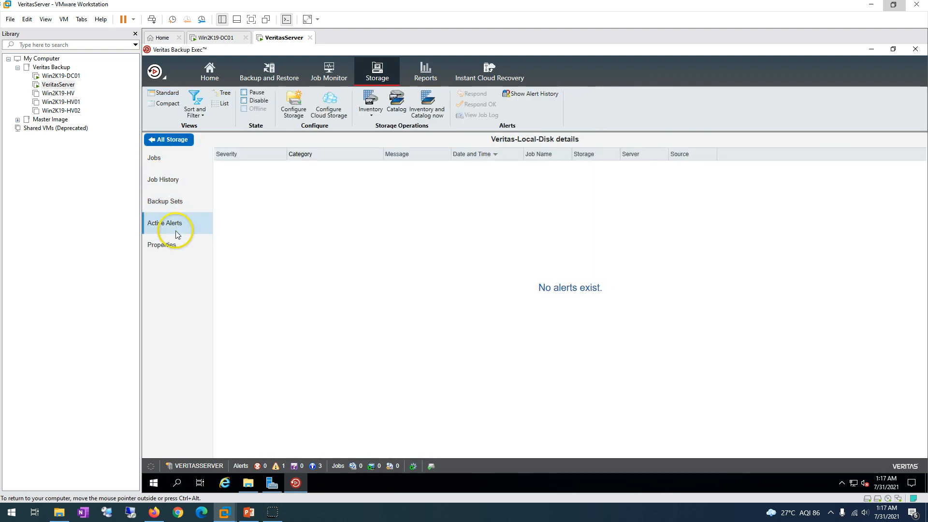
Set the Veritas-Local-Disk low disk space thresholds to 10 percent for Critical and 20 percent for Low disk space, and apply them.
{"action": "left_click", "coordinate": [174, 246]}
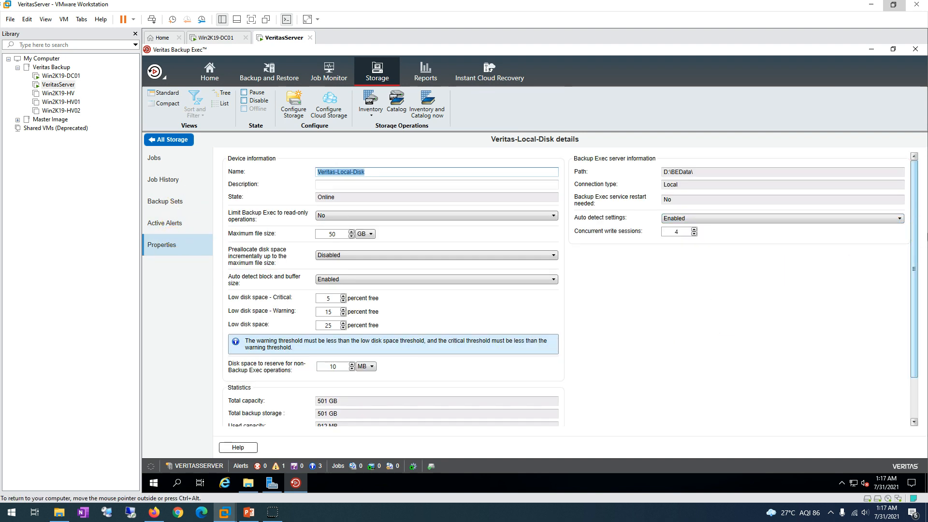
{"action": "scroll", "coordinate": [913, 269], "scroll_direction": "down", "scroll_amount": 3}
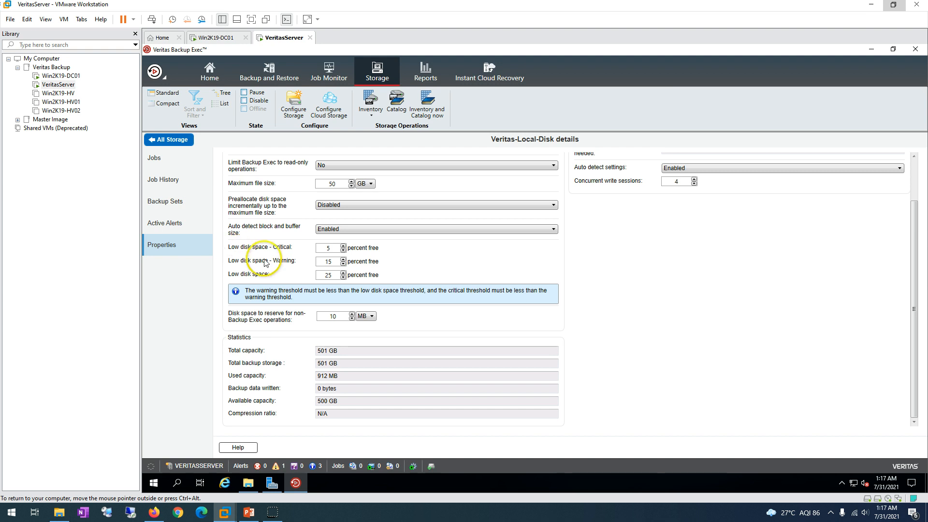
{"action": "double_click", "coordinate": [323, 250]}
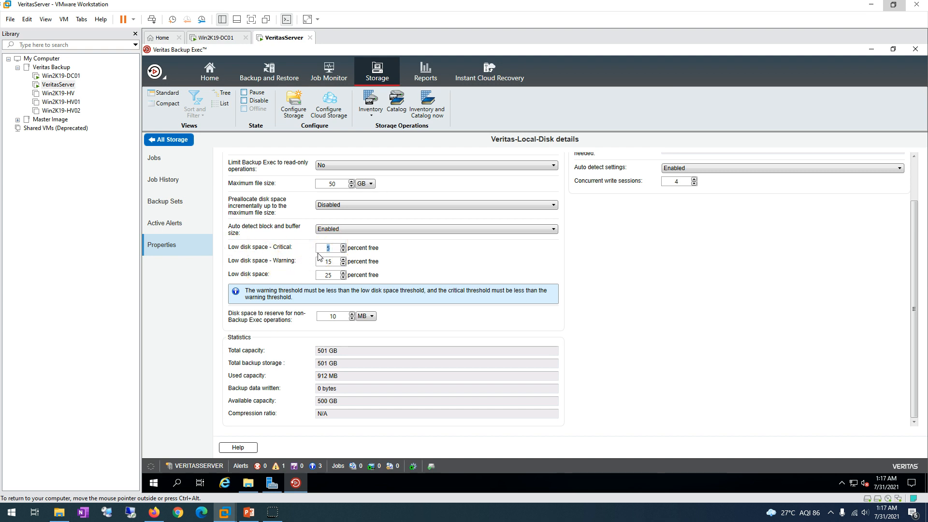
{"action": "type", "text": "10"}
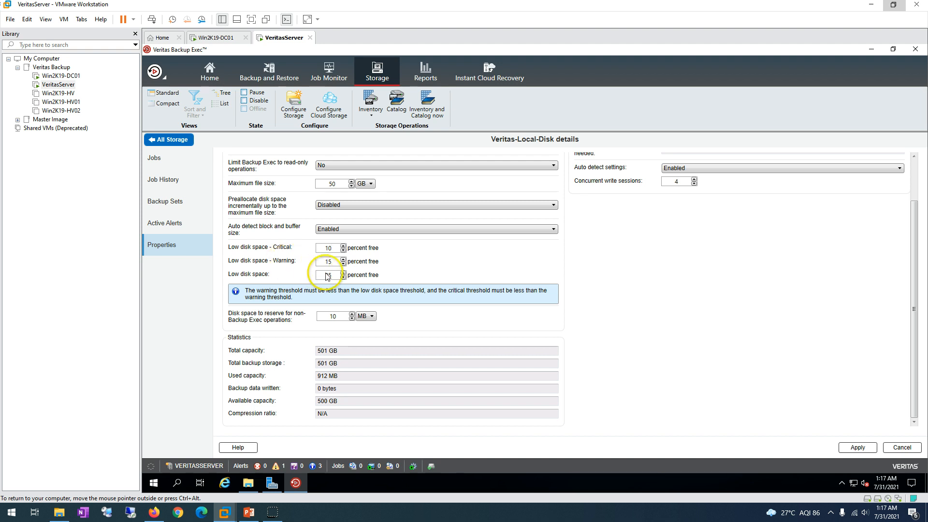
{"action": "left_click", "coordinate": [327, 273]}
{"action": "double_click", "coordinate": [329, 275]}
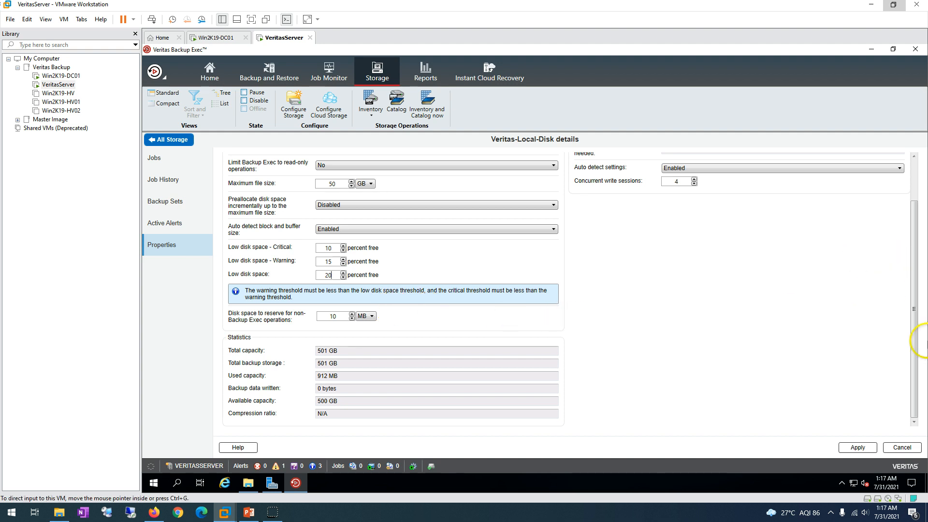
{"action": "left_click", "coordinate": [858, 447]}
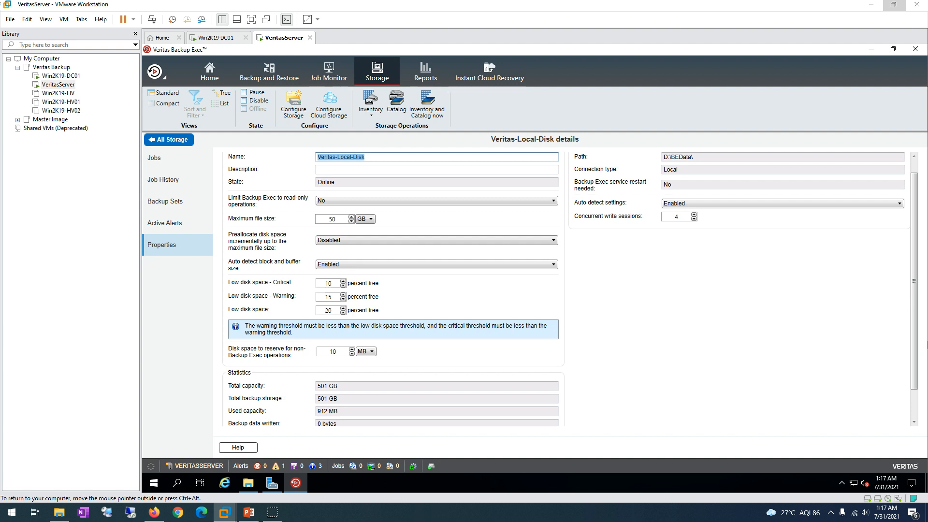
{"action": "left_click", "coordinate": [320, 310]}
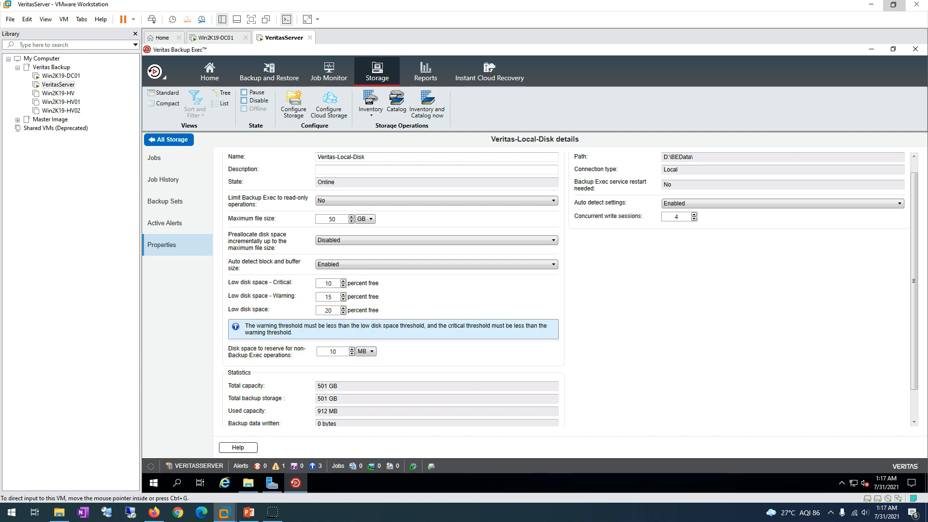
Inspect the BEData folder on LocalDisk (D:) in File Explorer, granting permanent access to it, and check the storage path in the device properties.
{"action": "left_click_drag", "start_coordinate": [914, 280], "coordinate": [913, 265]}
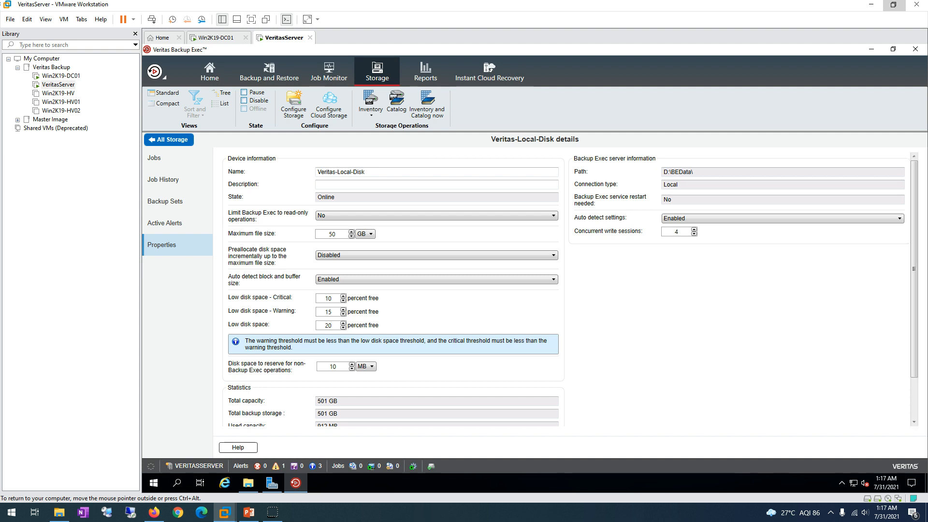
{"action": "left_click", "coordinate": [248, 483]}
{"action": "double_click", "coordinate": [570, 288]}
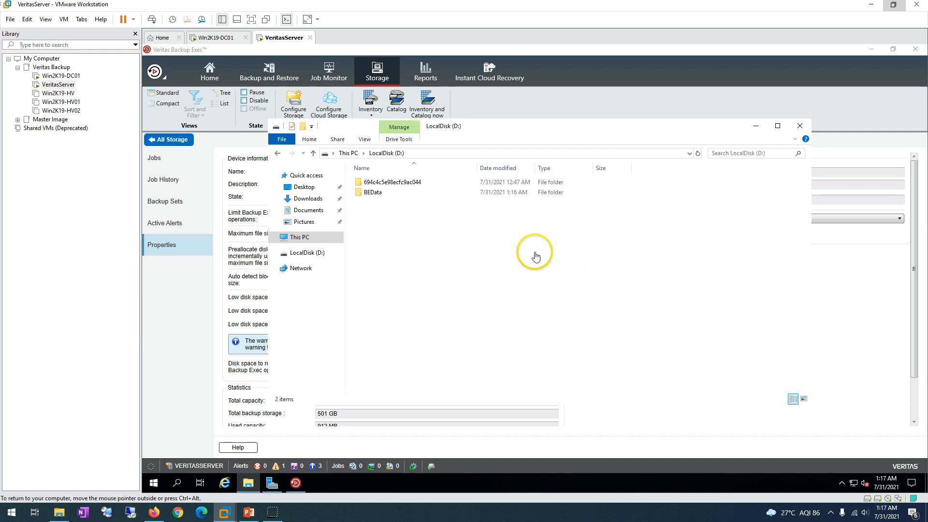
{"action": "double_click", "coordinate": [373, 193]}
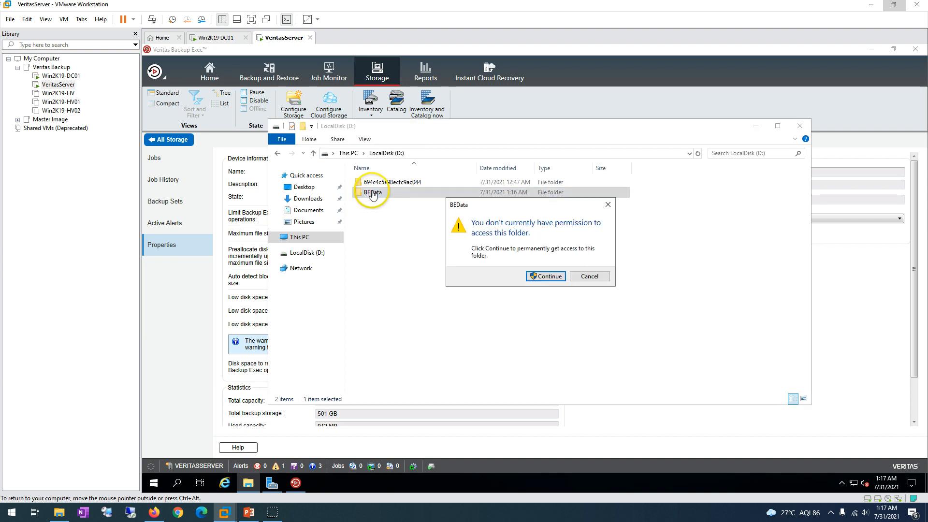
{"action": "left_click", "coordinate": [547, 275]}
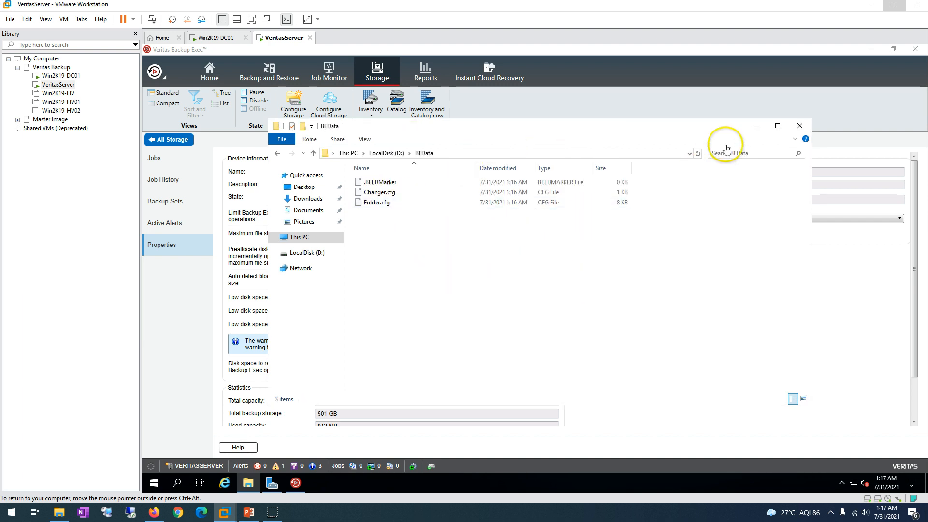
{"action": "left_click", "coordinate": [756, 127]}
{"action": "left_click_drag", "start_coordinate": [714, 171], "coordinate": [644, 171]}
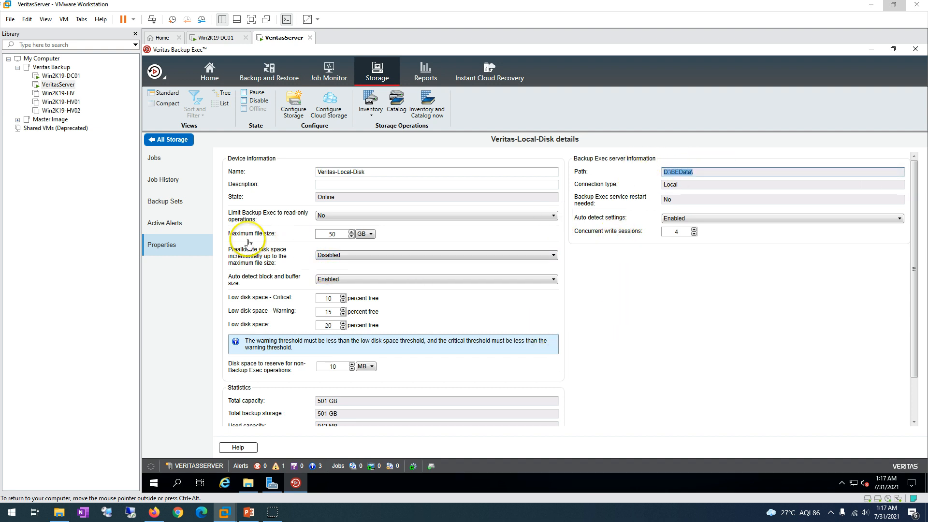
Set the maximum file size of Veritas-Local-Disk to 40 GB and apply the change.
{"action": "left_click", "coordinate": [342, 237]}
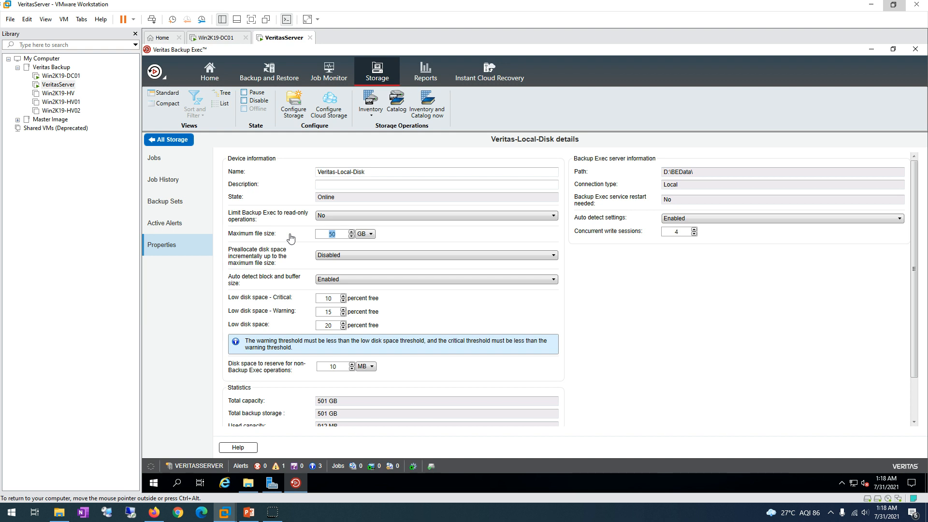
{"action": "type", "text": "4"}
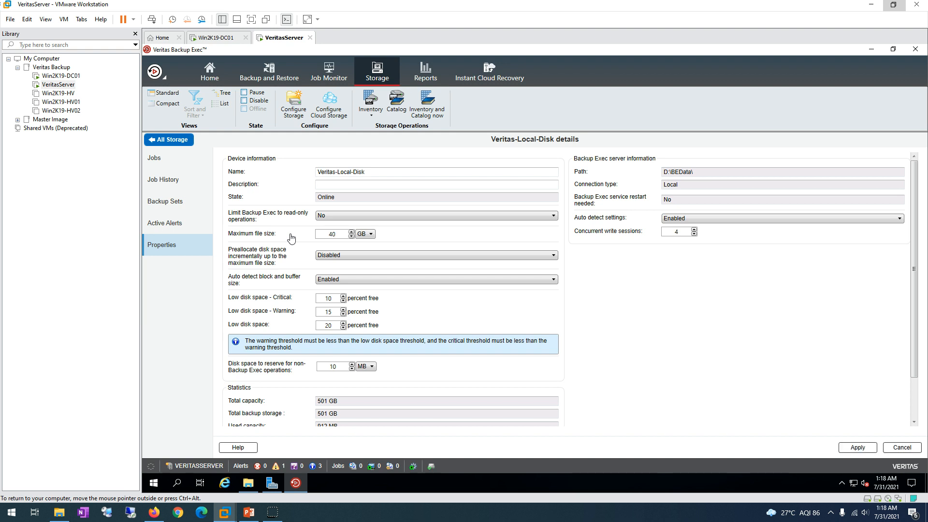
{"action": "left_click_drag", "start_coordinate": [913, 314], "coordinate": [913, 399]}
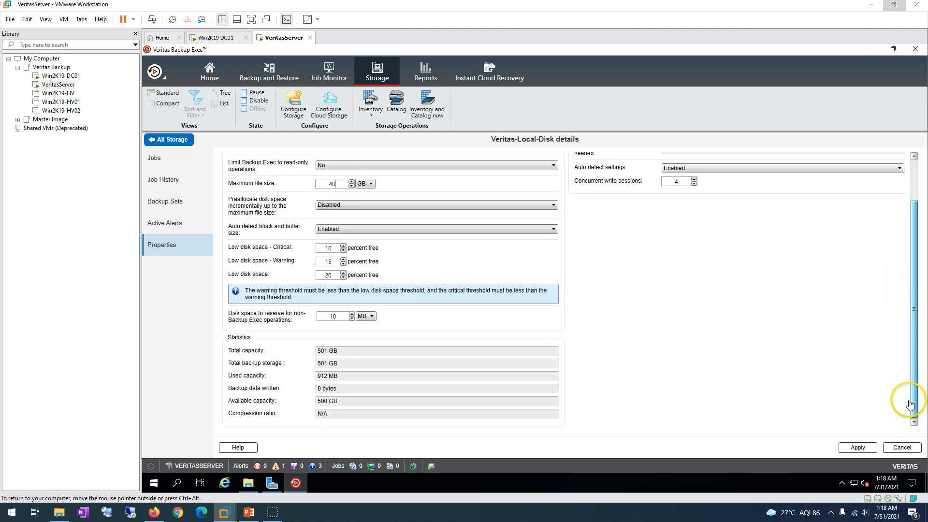
{"action": "left_click", "coordinate": [856, 447]}
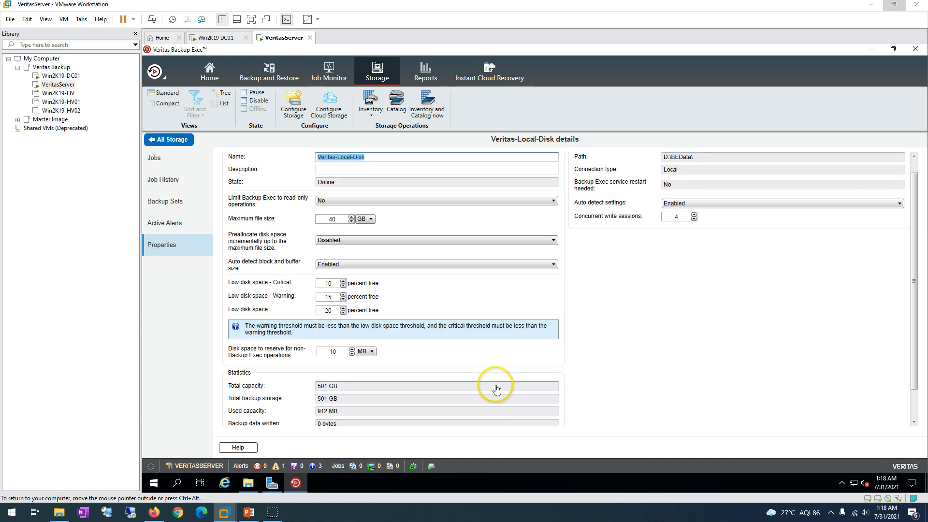
Review the capacity and compression statistics of Veritas-Local-Disk, and return to the list of all storage.
{"action": "scroll", "coordinate": [571, 290], "scroll_direction": "down", "scroll_amount": 1}
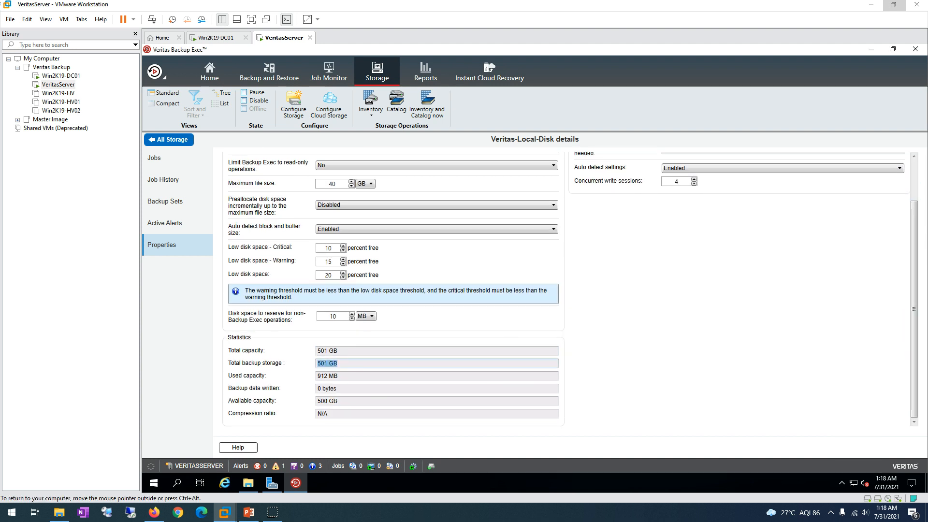
{"action": "left_click", "coordinate": [260, 377]}
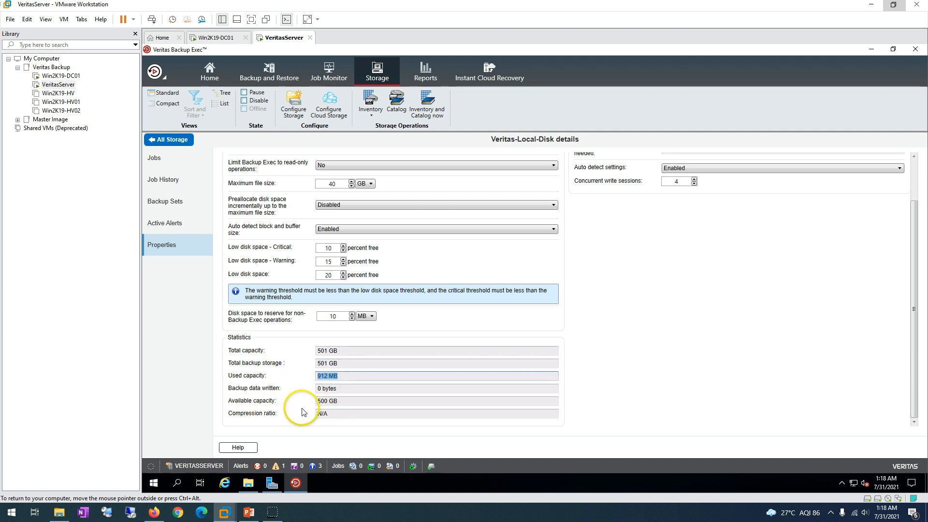
{"action": "left_click", "coordinate": [391, 401]}
{"action": "left_click", "coordinate": [340, 416]}
{"action": "left_click", "coordinate": [264, 414]}
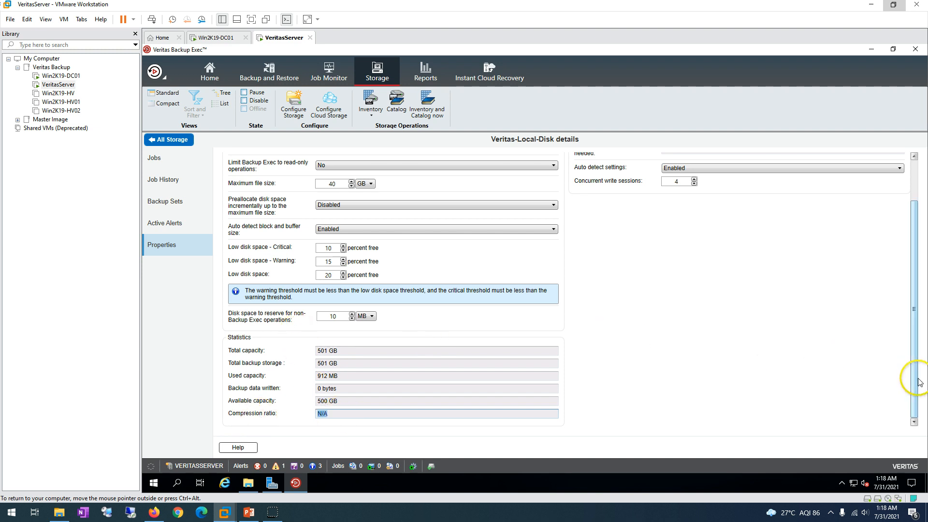
{"action": "left_click_drag", "start_coordinate": [912, 383], "coordinate": [924, 292]}
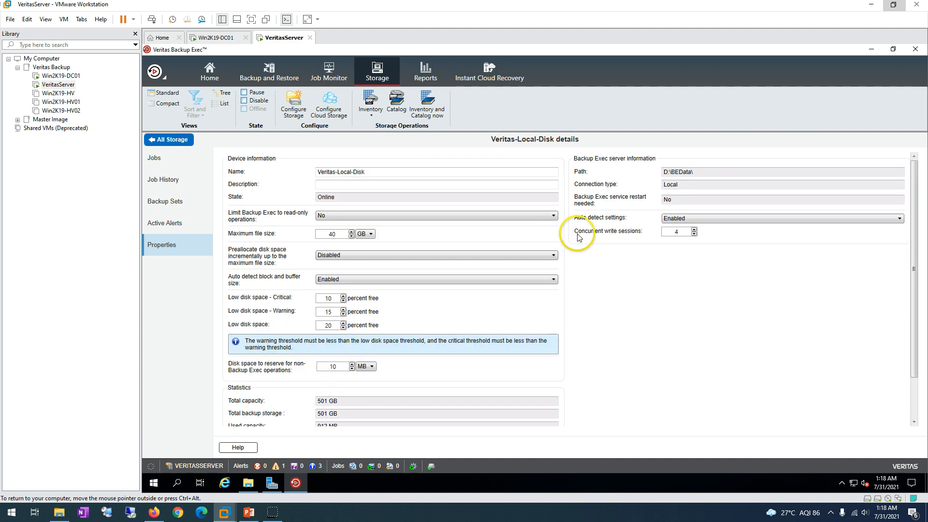
{"action": "left_click", "coordinate": [162, 159]}
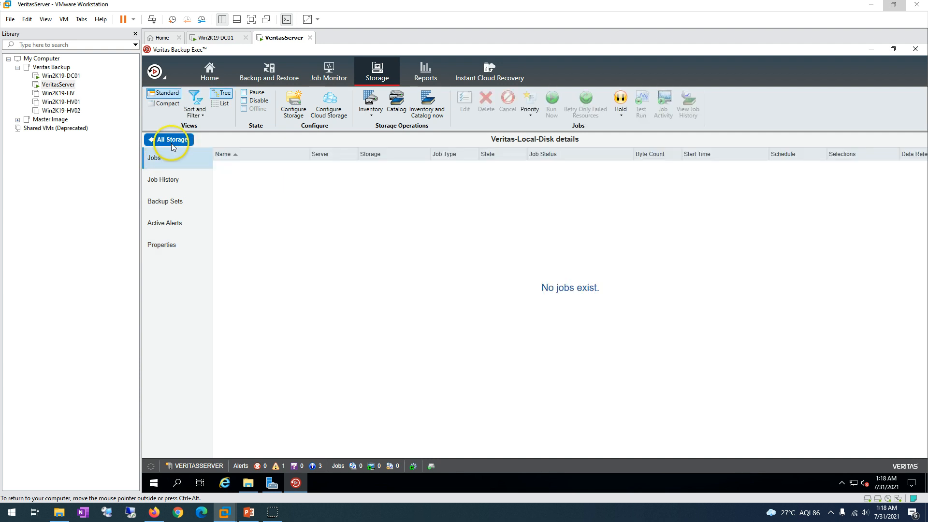
{"action": "left_click", "coordinate": [172, 140]}
Review the Backup Exec report groups, including completed, upcoming, custom, configuration, jobs, media and devices reports.
{"action": "left_click", "coordinate": [432, 69]}
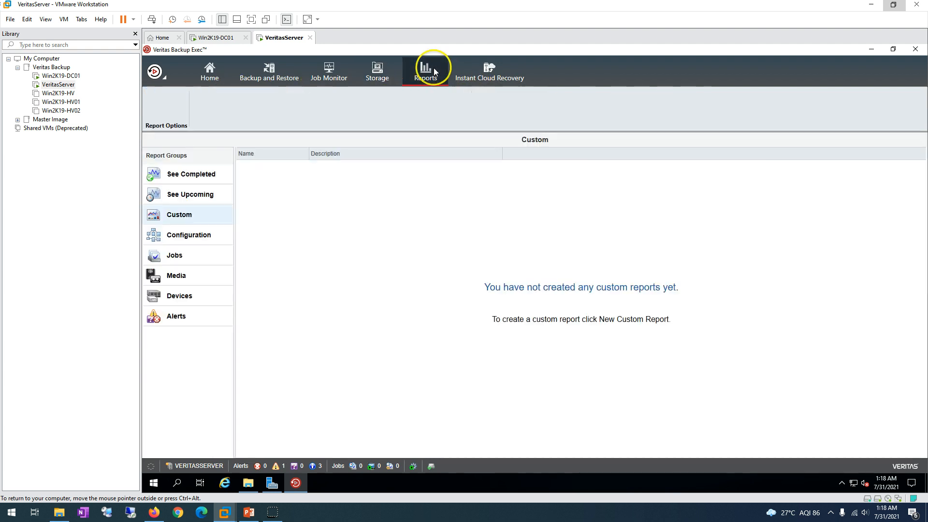
{"action": "left_click", "coordinate": [182, 177]}
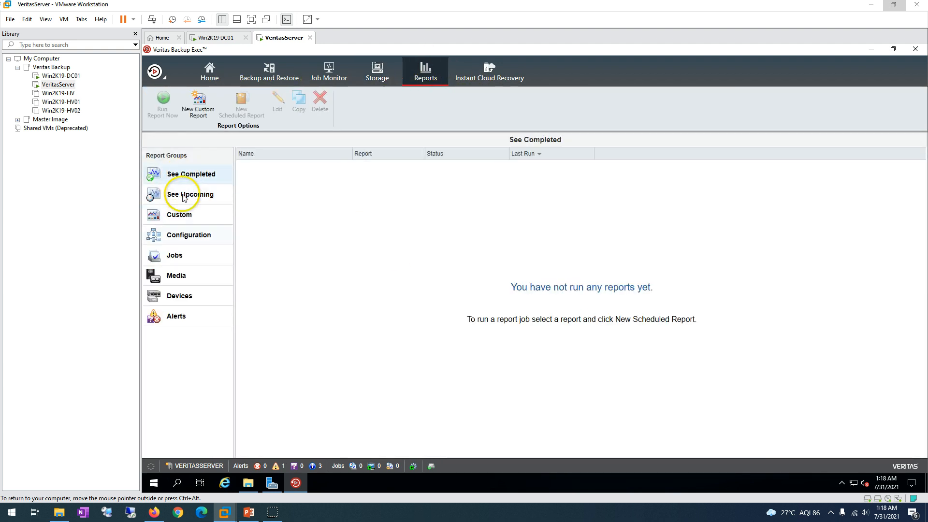
{"action": "left_click", "coordinate": [207, 196]}
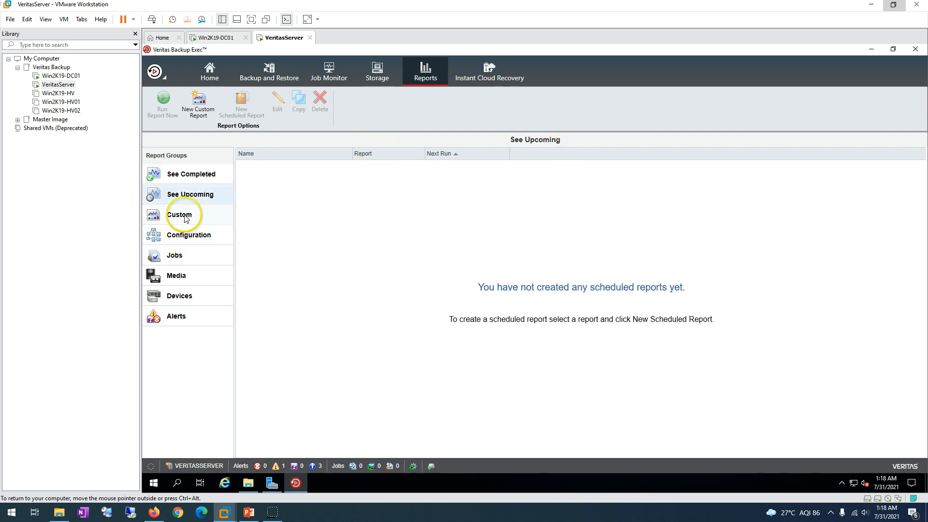
{"action": "left_click", "coordinate": [183, 215]}
{"action": "left_click", "coordinate": [184, 235]}
{"action": "left_click", "coordinate": [185, 256]}
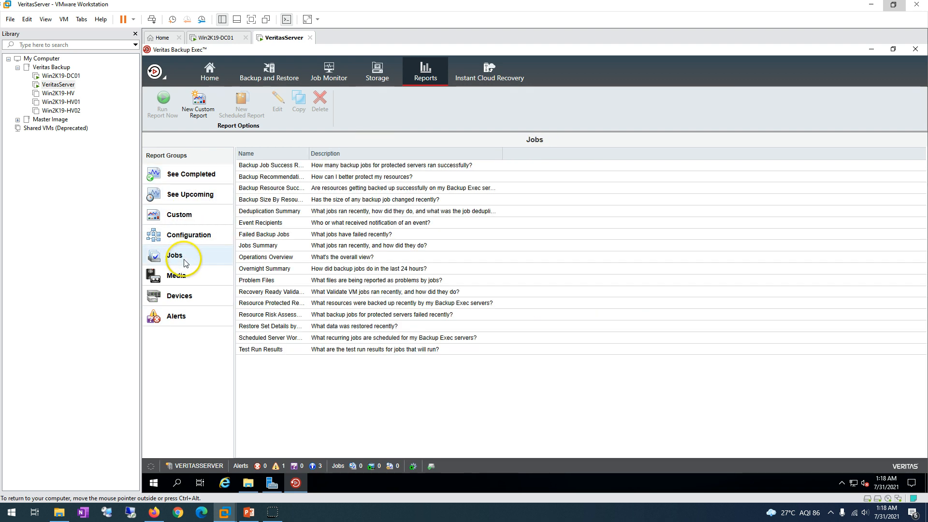
{"action": "left_click", "coordinate": [186, 278]}
{"action": "left_click", "coordinate": [181, 296]}
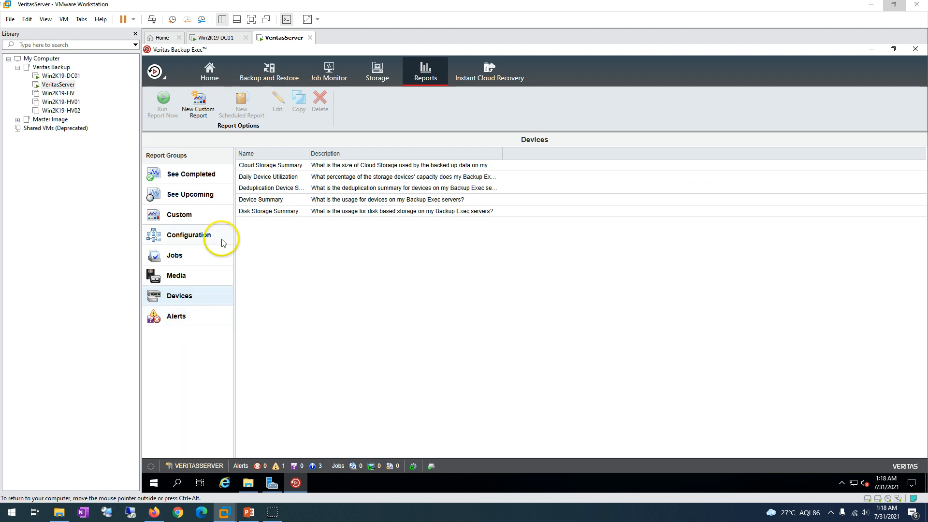
{"action": "left_click", "coordinate": [198, 212]}
{"action": "left_click", "coordinate": [188, 193]}
{"action": "left_click", "coordinate": [186, 175]}
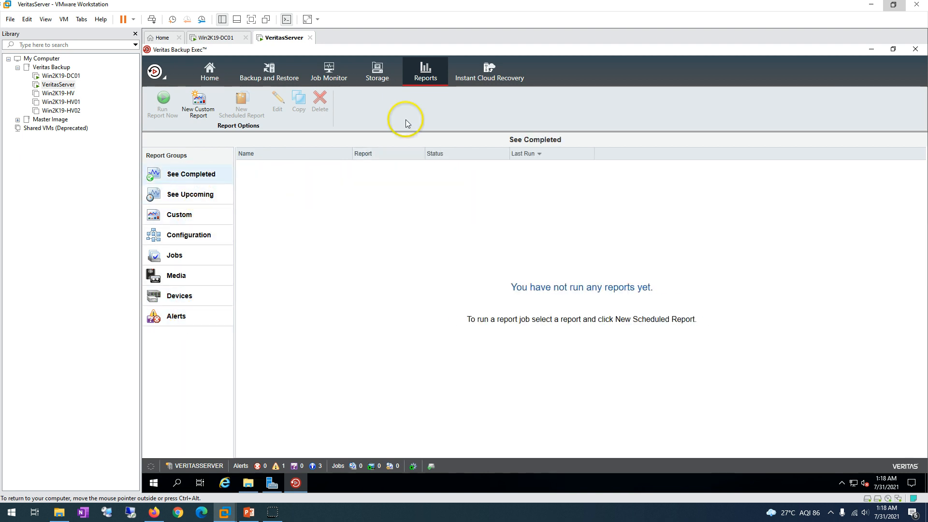
Look at the Instant Cloud Recovery page, and return to the console's home page by way of the storage, job and backup pages.
{"action": "left_click", "coordinate": [480, 77]}
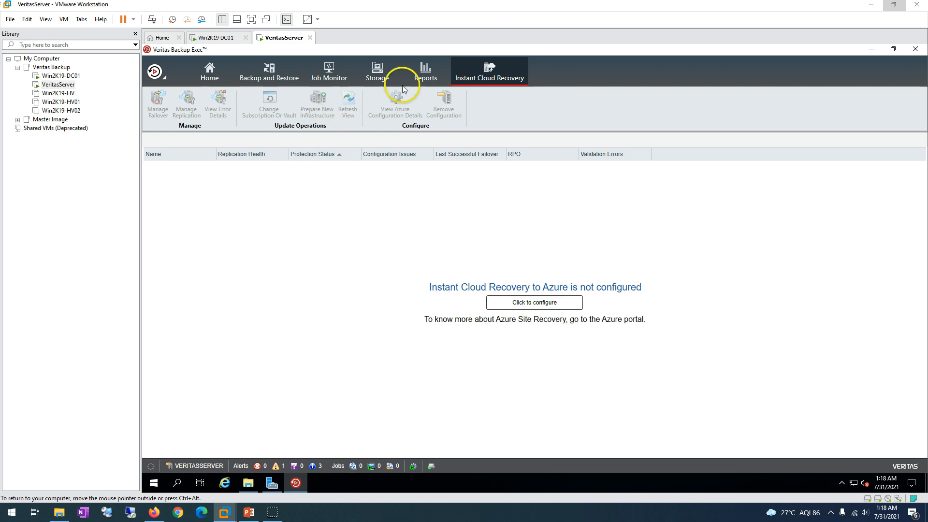
{"action": "left_click", "coordinate": [378, 72]}
{"action": "left_click", "coordinate": [336, 75]}
{"action": "left_click", "coordinate": [271, 74]}
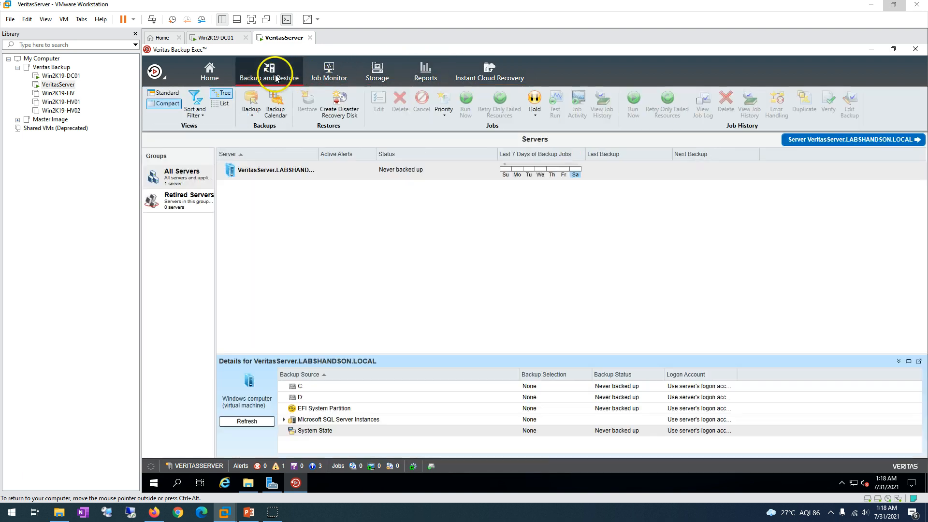
{"action": "left_click", "coordinate": [210, 71]}
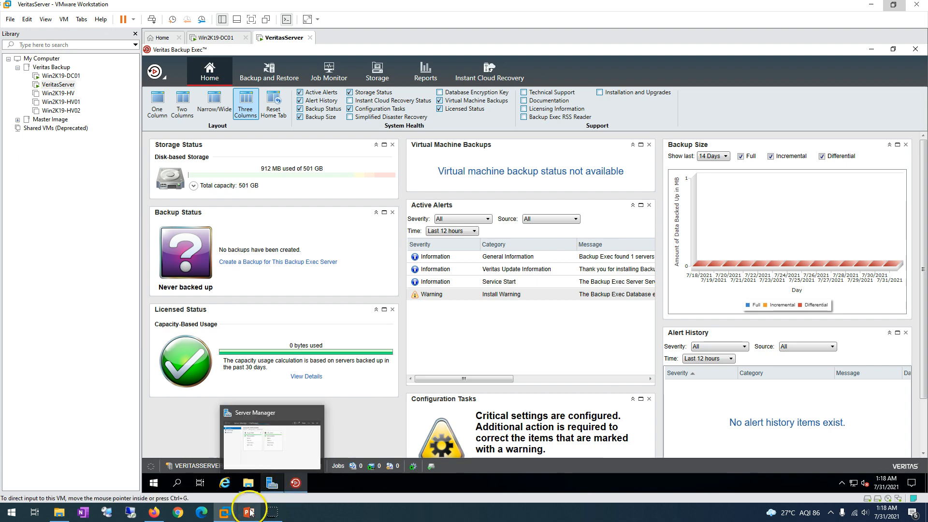
Switch to the PowerPoint slide show and advance to its closing slide.
{"action": "mouse_move", "coordinate": [250, 511]}
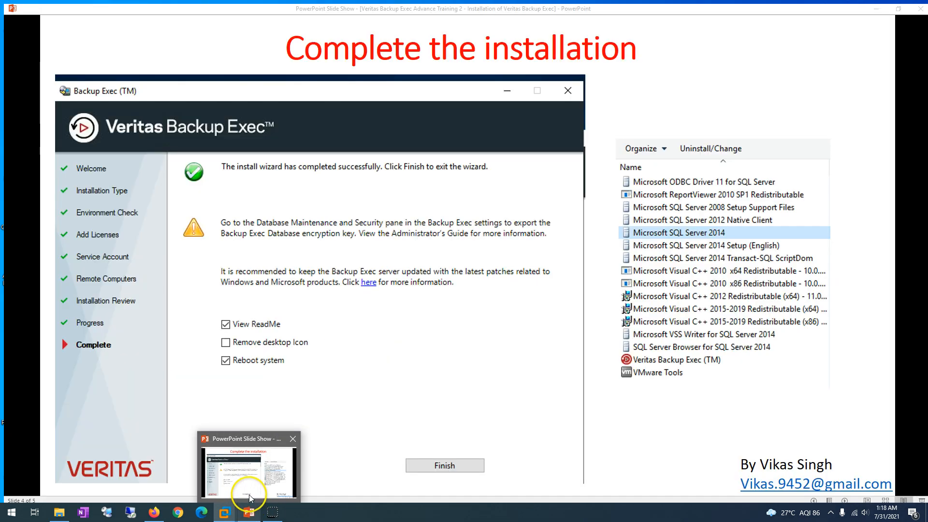
{"action": "left_click", "coordinate": [249, 498]}
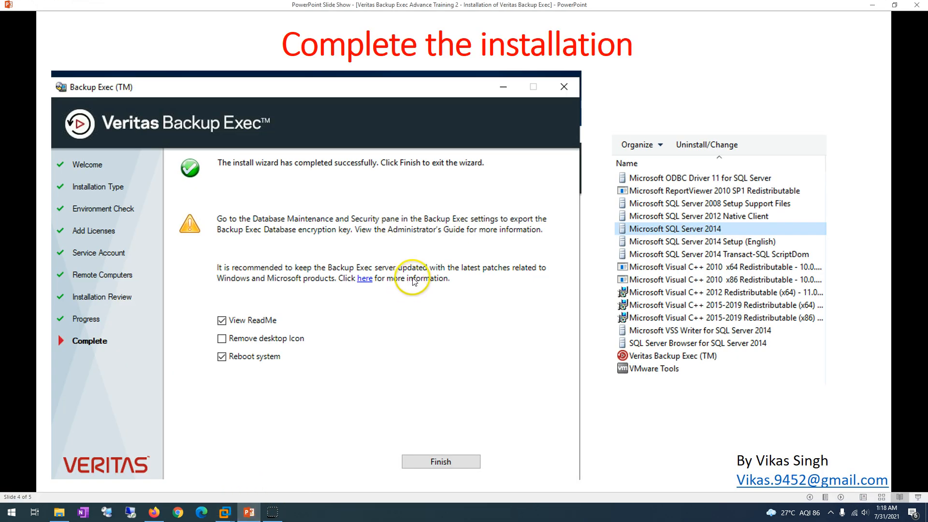
{"action": "left_click", "coordinate": [414, 280]}
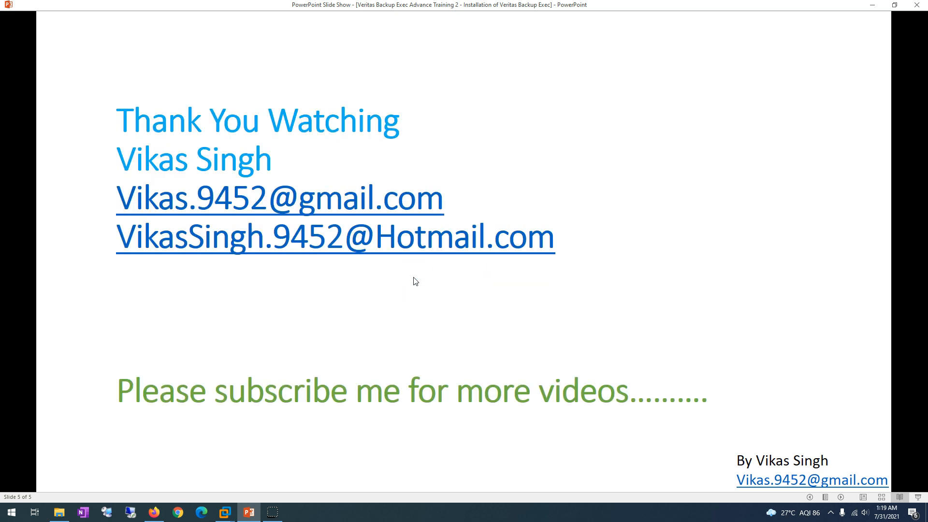